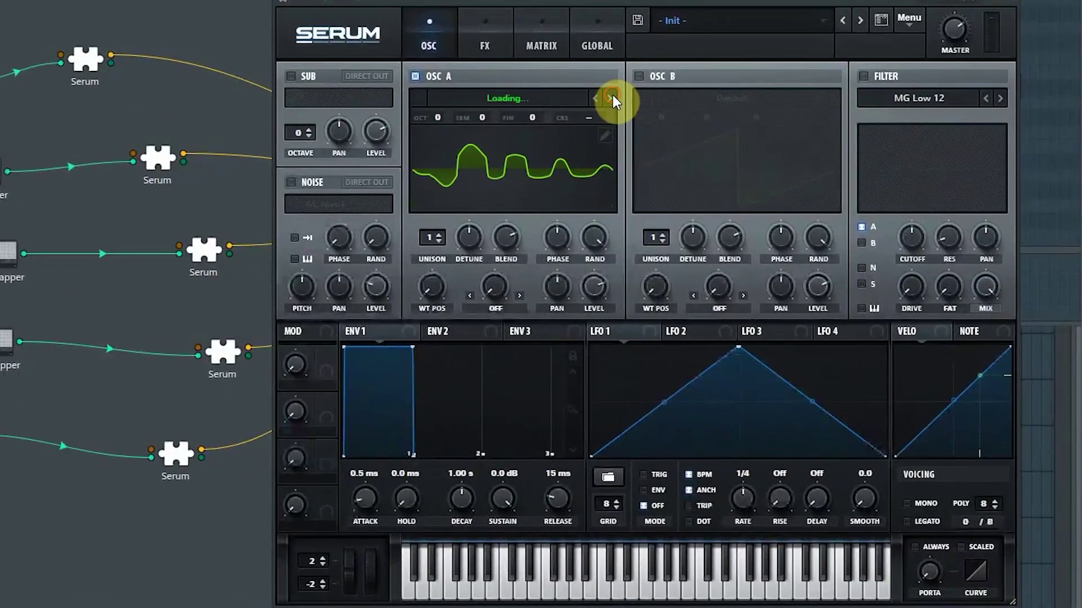
Load the Analog_BD_Sin wavetable in OSC A and set its random phase to 0%
left_click(756, 179)
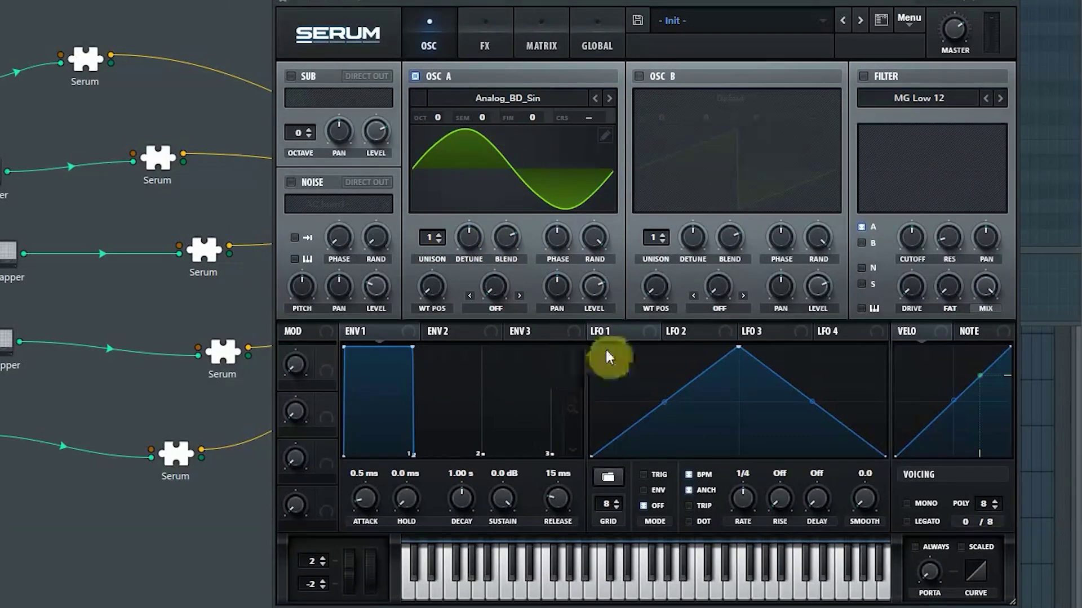
left_click_drag(586, 258, 587, 327)
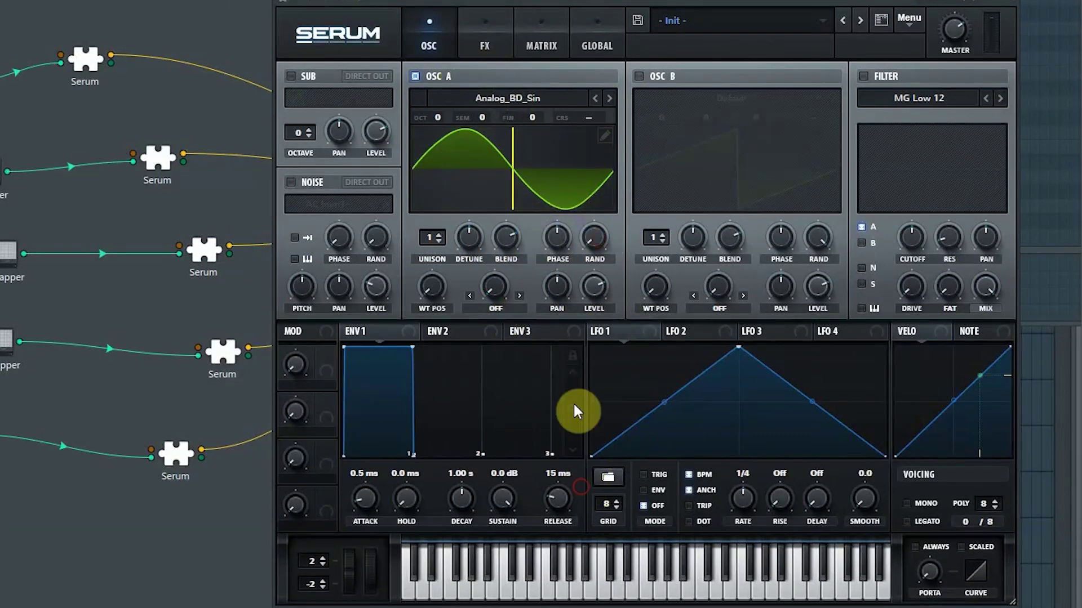
left_click_drag(596, 252, 586, 315)
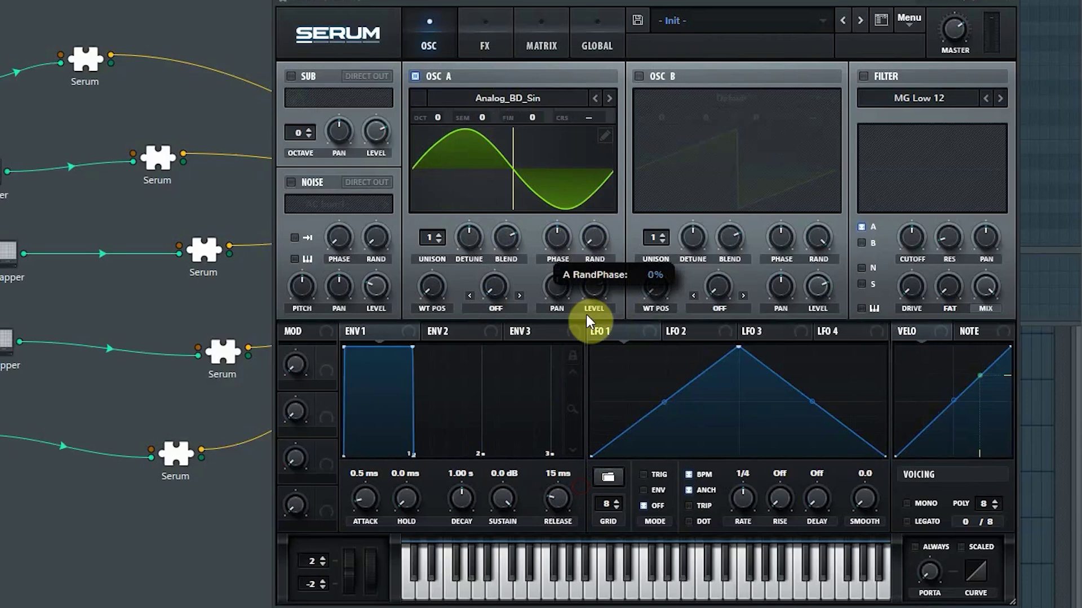
left_click(592, 239)
left_click_drag(593, 239, 594, 262)
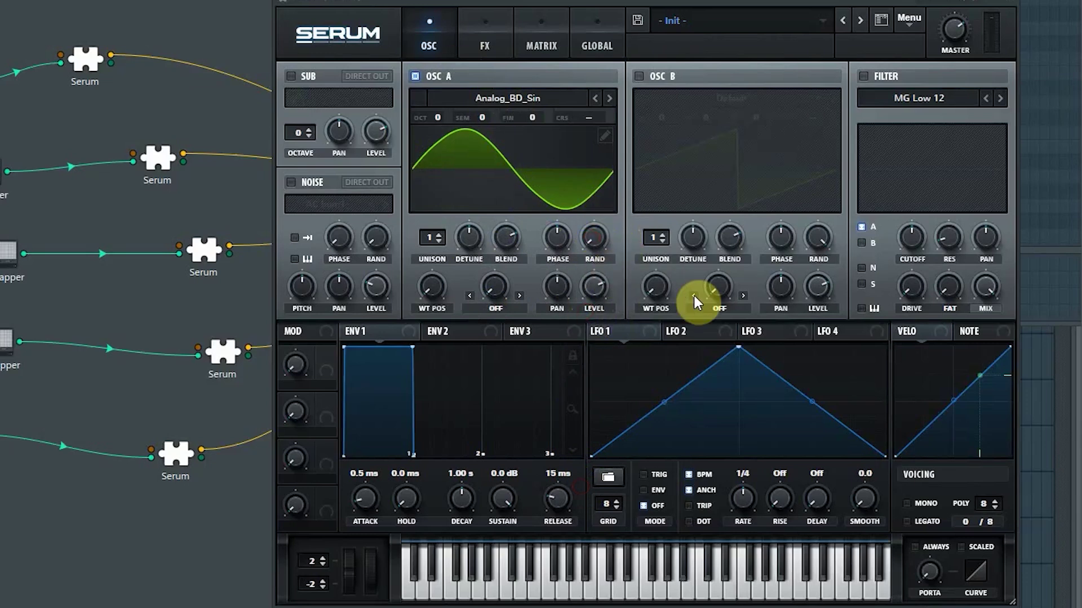
Shape LFO 1 as a short convex decay and assign it to OSC A's level, with the level turned fully down
left_click_drag(735, 350, 635, 490)
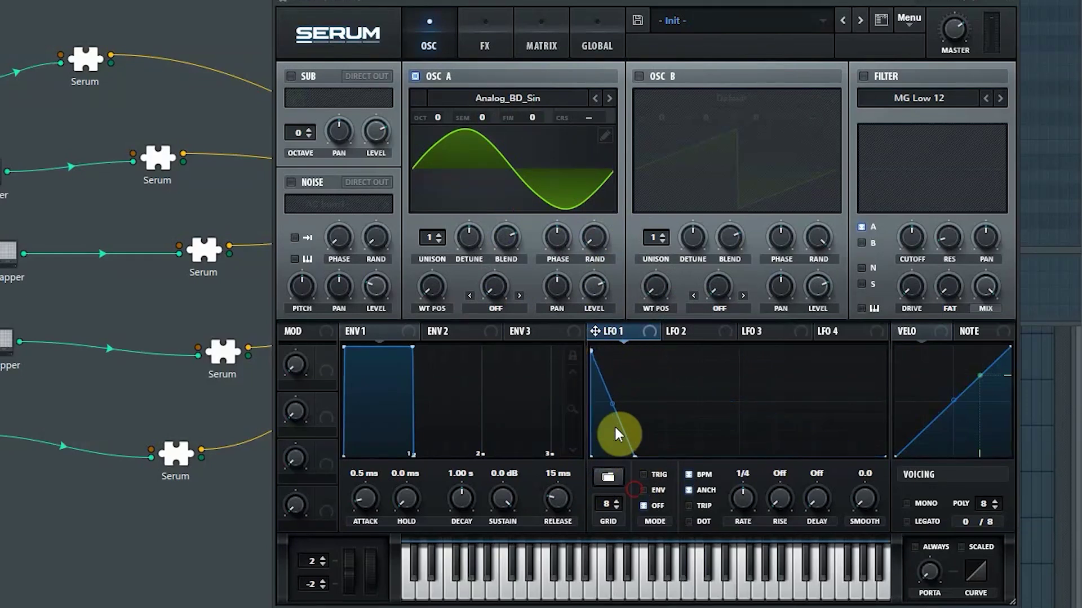
left_click_drag(615, 430, 592, 355)
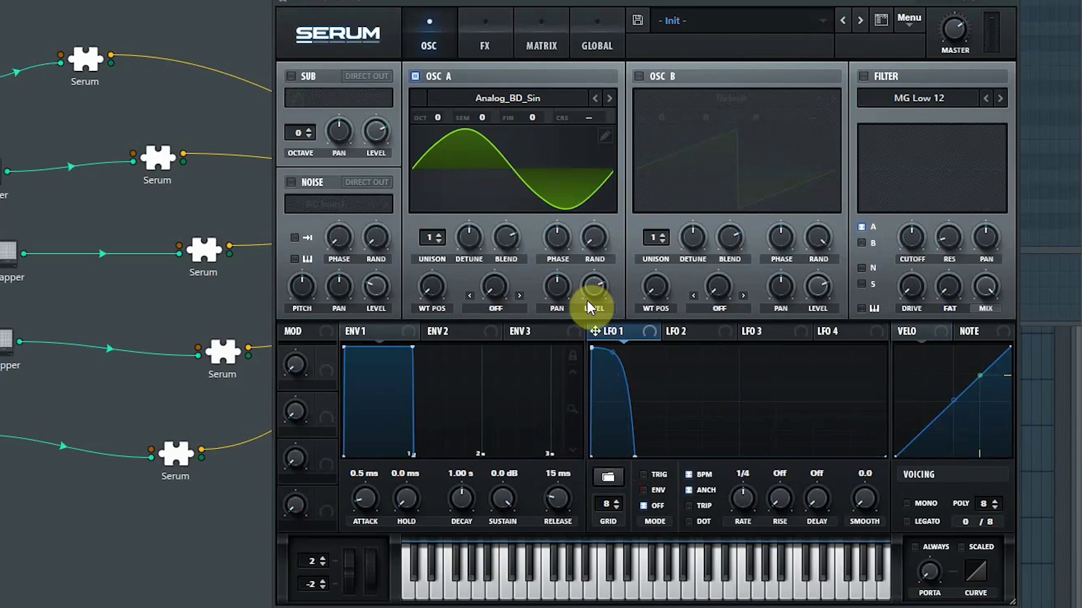
left_click_drag(591, 287, 584, 521)
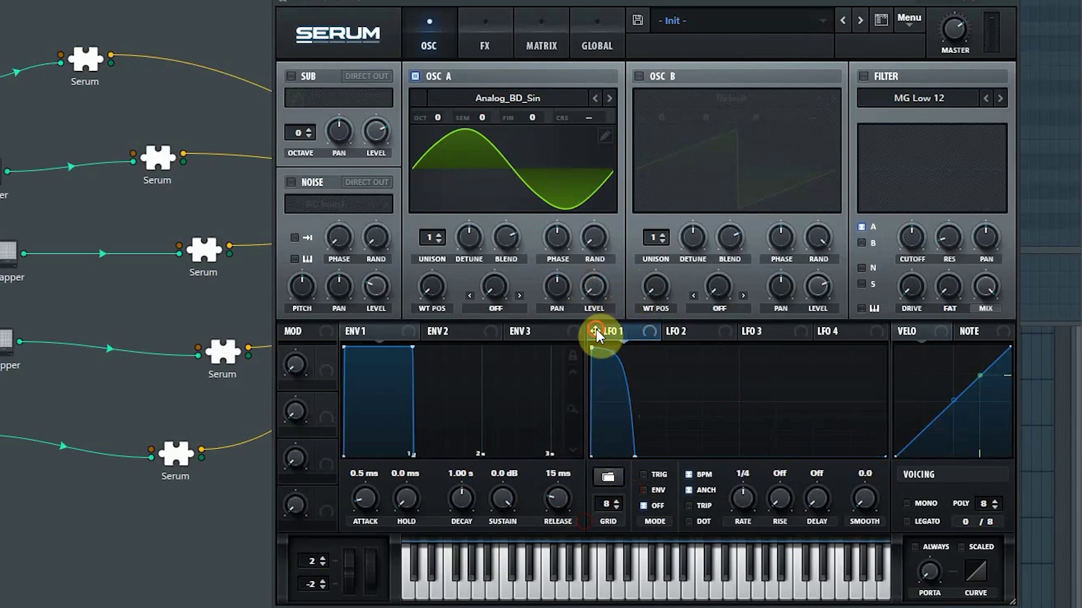
left_click_drag(596, 330, 588, 297)
Shorten LFO 1's decay slightly and set its rate to 1/8, auditioning it with a few notes
left_click(637, 456)
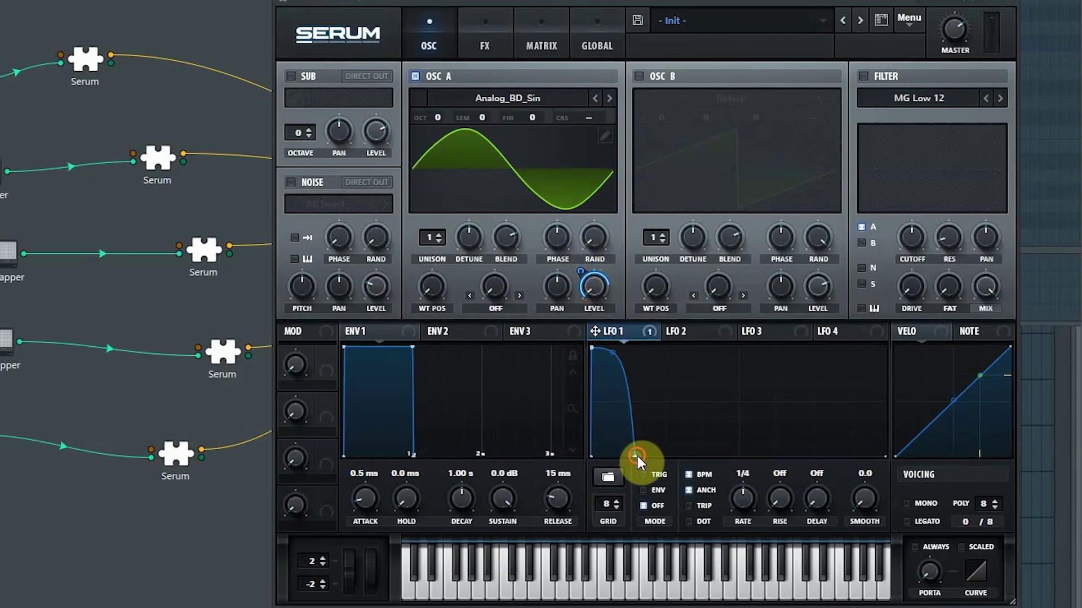
left_click_drag(637, 454, 626, 456)
left_click(746, 496)
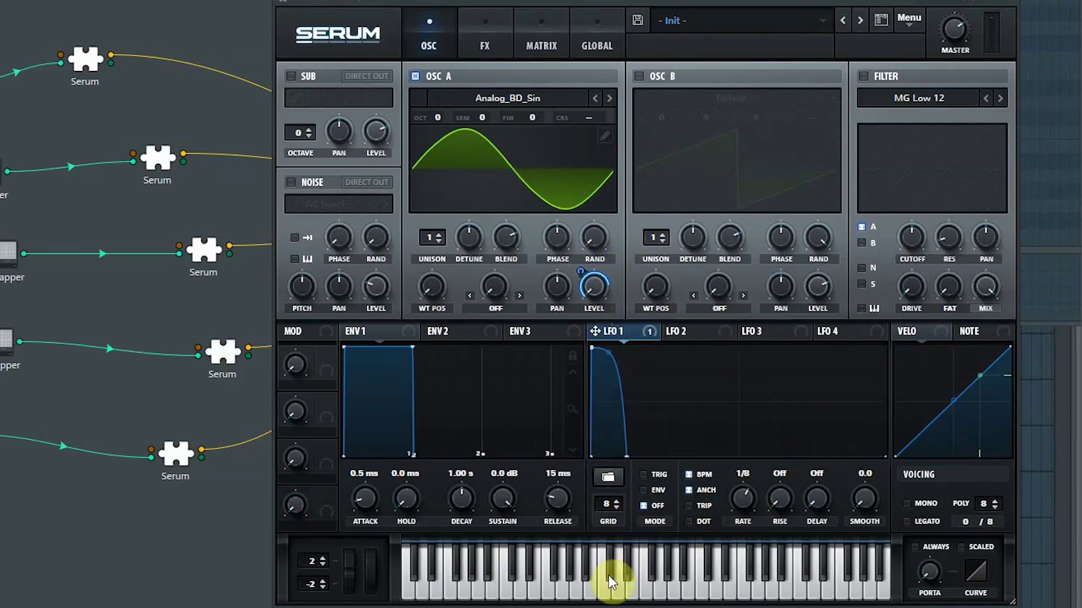
left_click(591, 590)
left_click(543, 588)
left_click(568, 584)
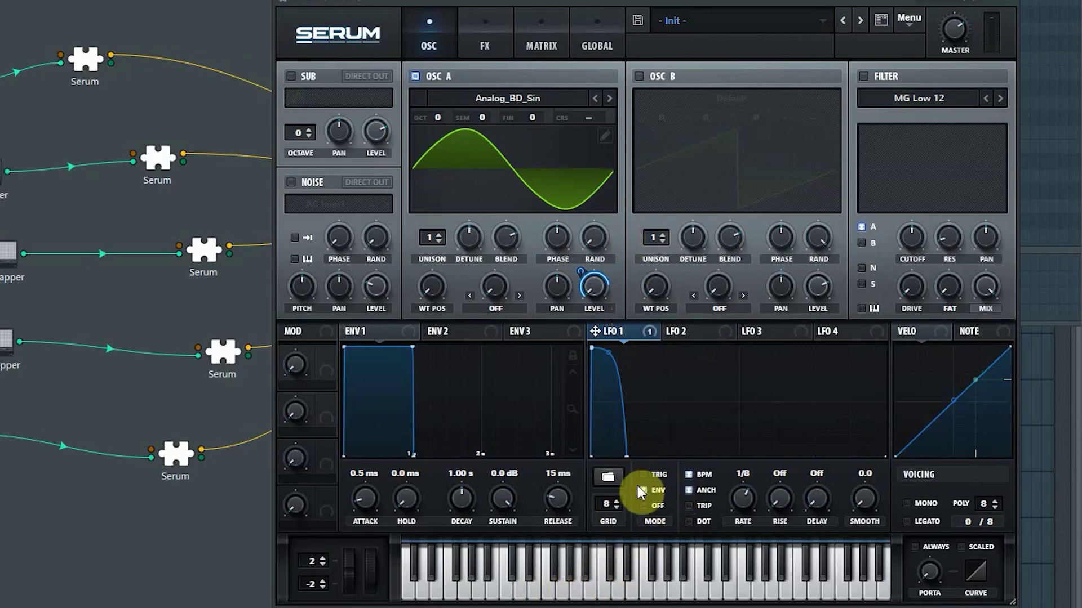
Set LFO 1 to ENV mode and audition the sound on several low and middle notes
left_click(532, 590)
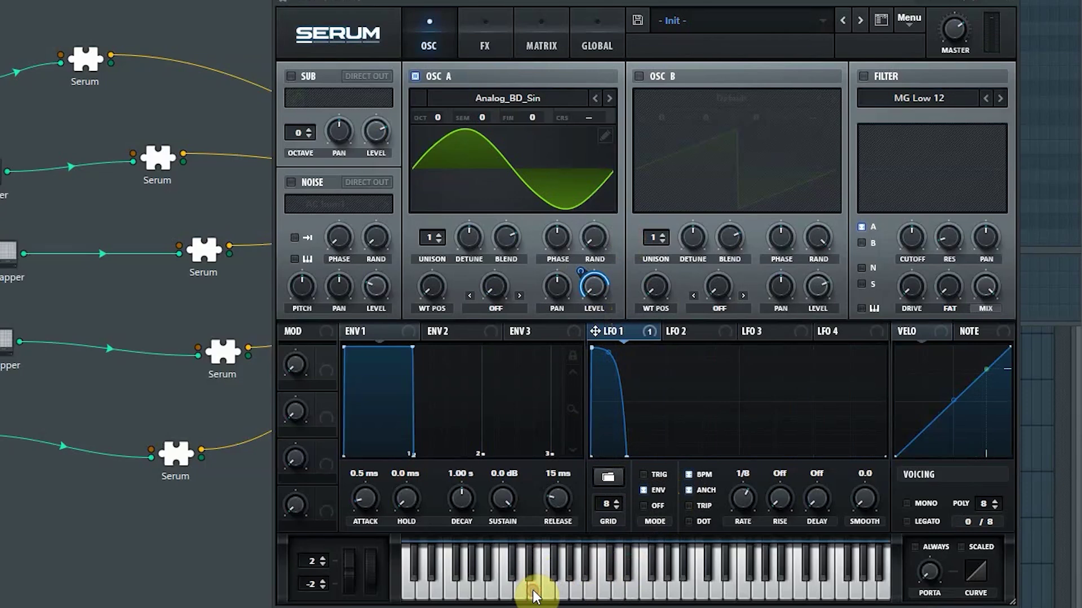
left_click(533, 589)
left_click(618, 577)
left_click(600, 583)
left_click(600, 585)
left_click(601, 586)
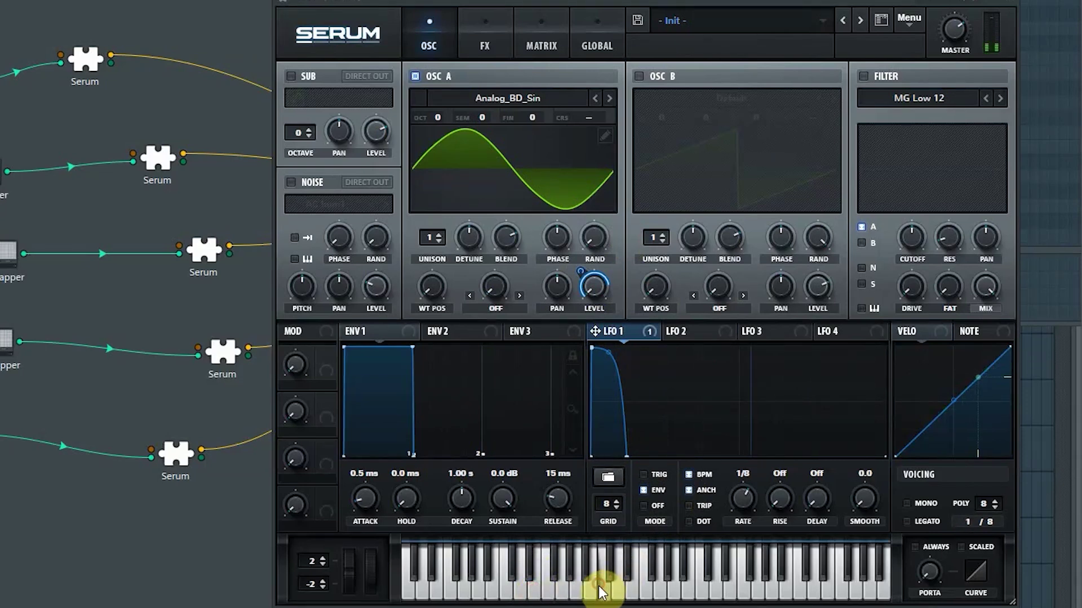
left_click(602, 589)
left_click(627, 590)
left_click(629, 594)
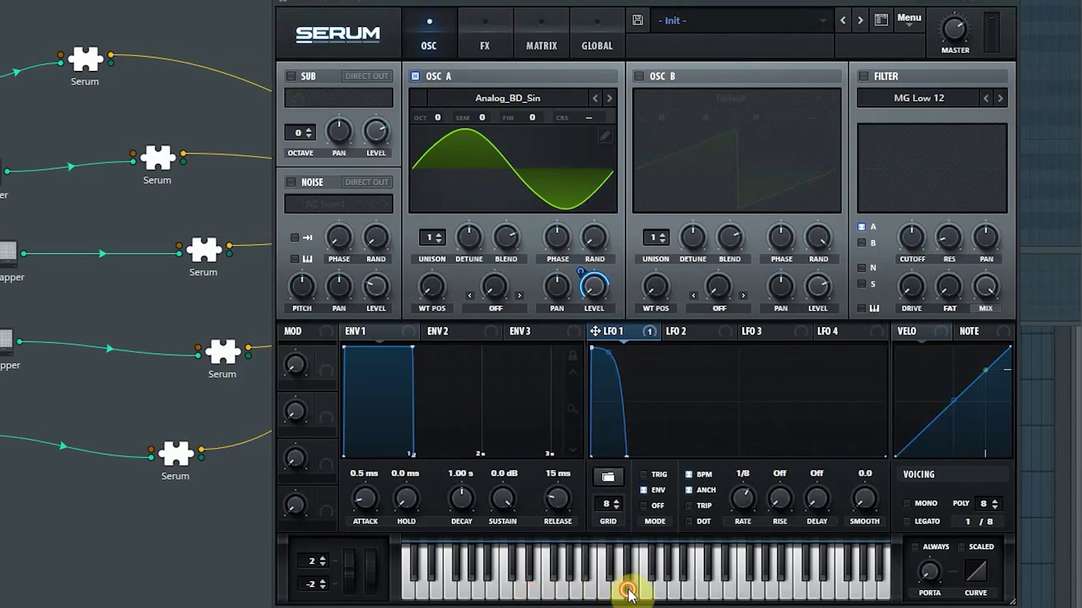
left_click(630, 595)
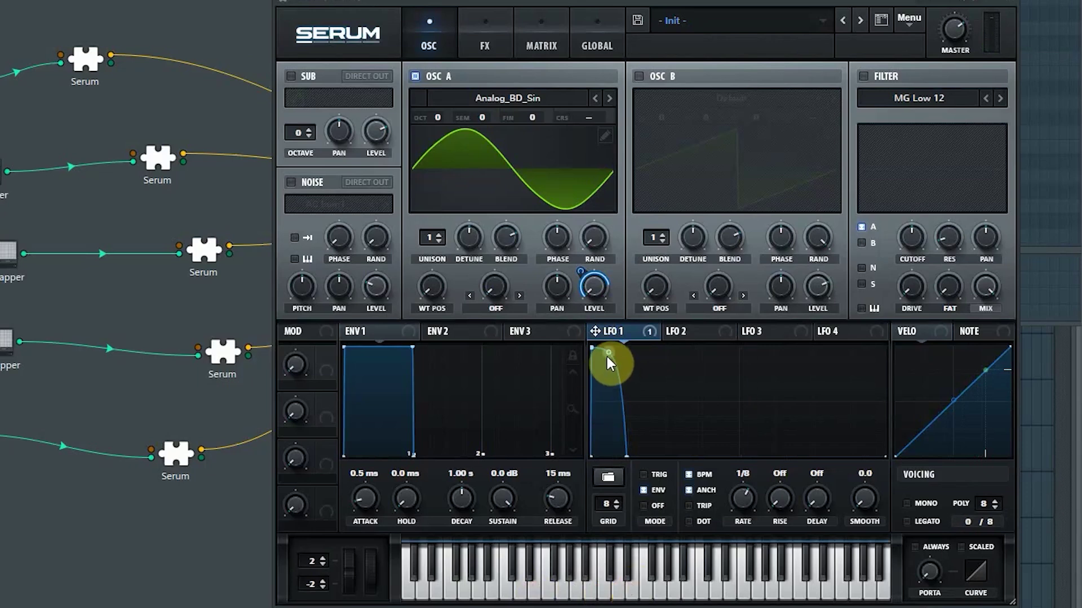
Slightly reduce the convex bend of LFO 1's decay curve and audition it on a repeated note
left_click_drag(607, 355, 605, 363)
left_click(627, 591)
left_click(627, 590)
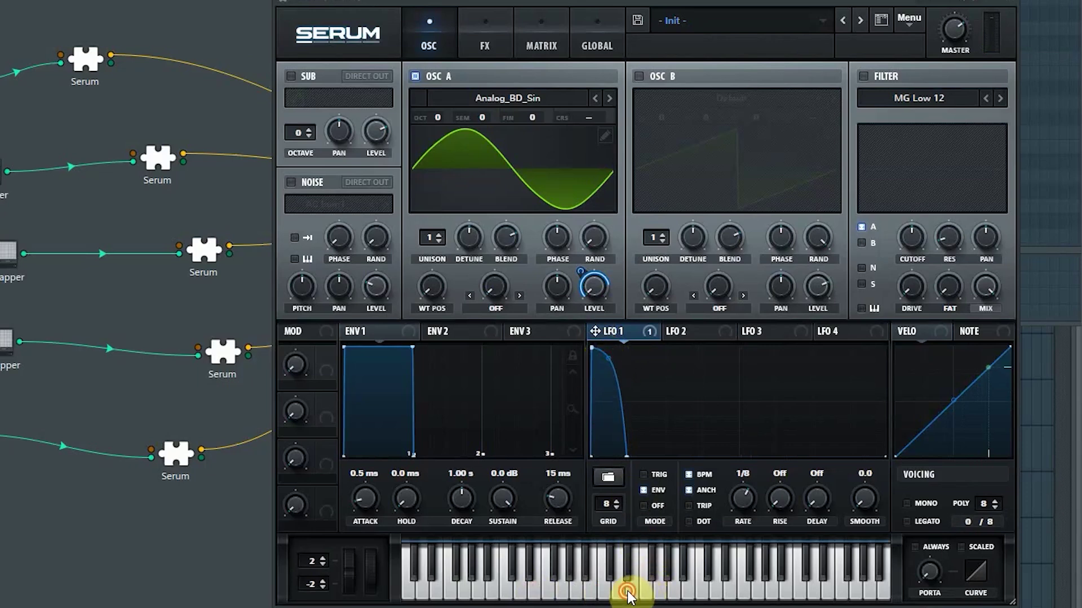
left_click(627, 590)
Route LFO 2 to Mast.Tun in the second row of the modulation matrix
left_click(679, 333)
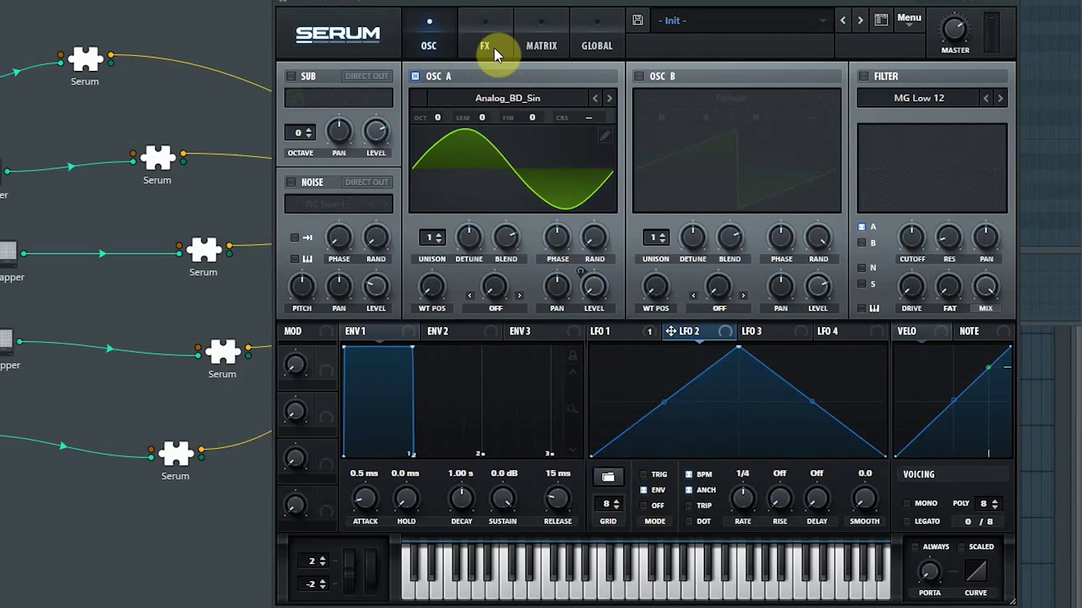
left_click(536, 44)
left_click(324, 131)
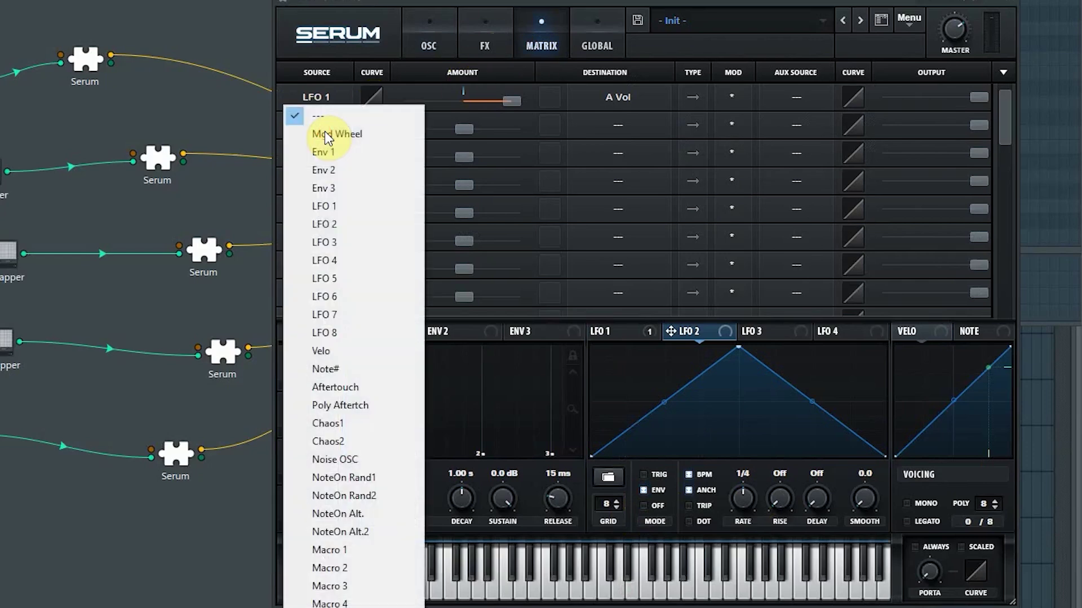
left_click(337, 224)
left_click(611, 125)
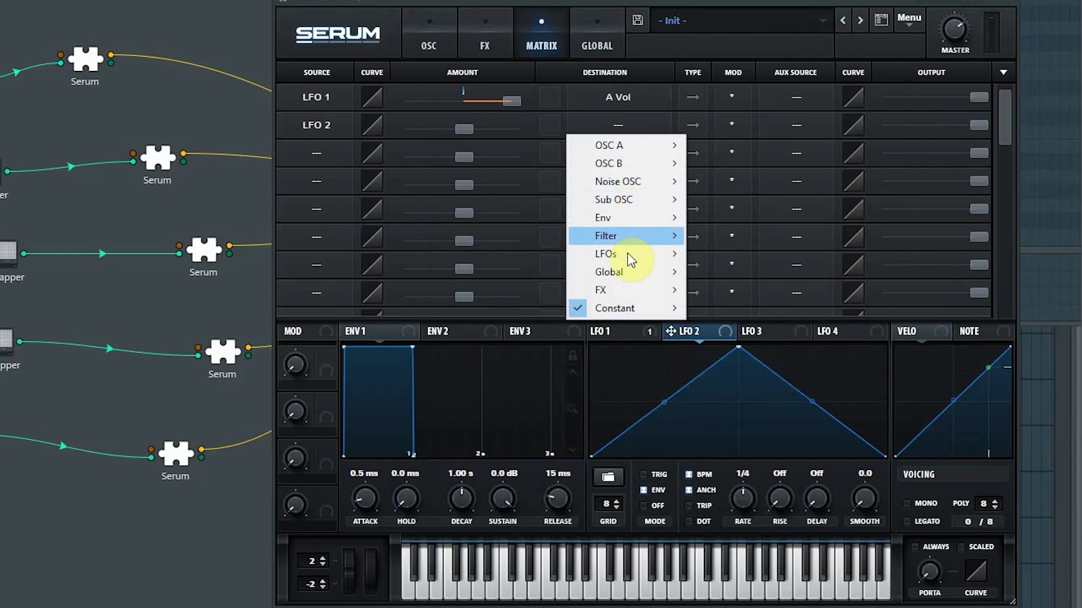
mouse_move(631, 272)
left_click(733, 272)
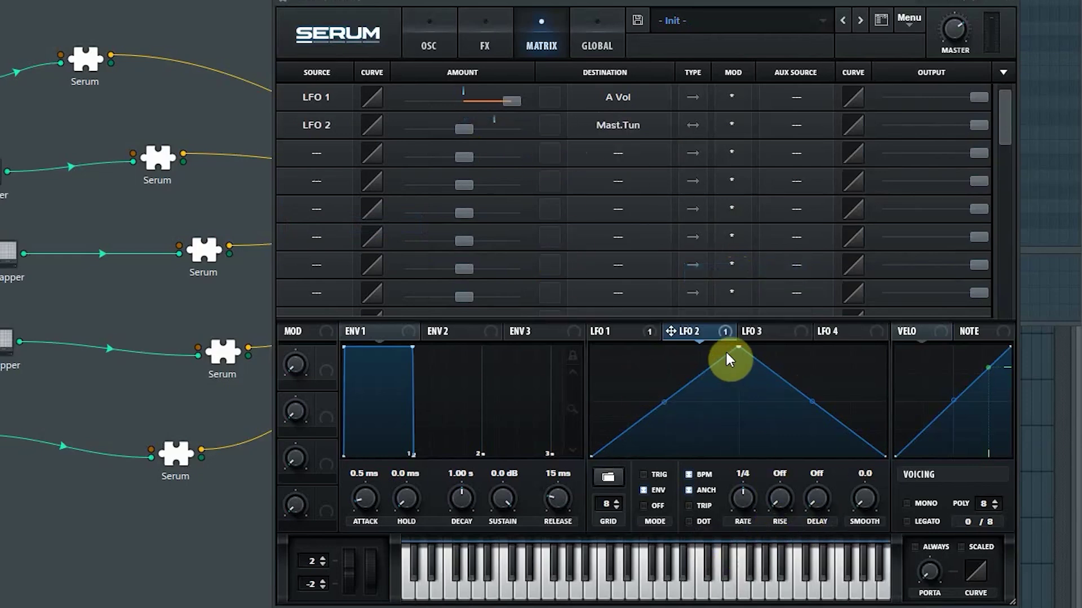
Reshape LFO 2 into a near-vertical initial drop with a short low tail, and audition it with a few notes
left_click_drag(738, 346, 593, 429)
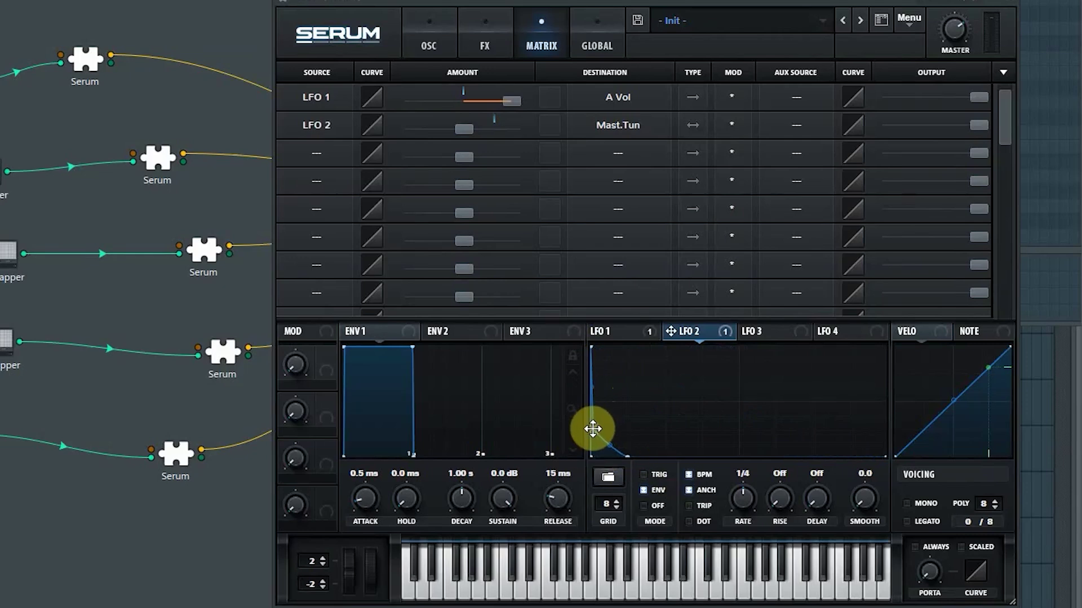
left_click(593, 429)
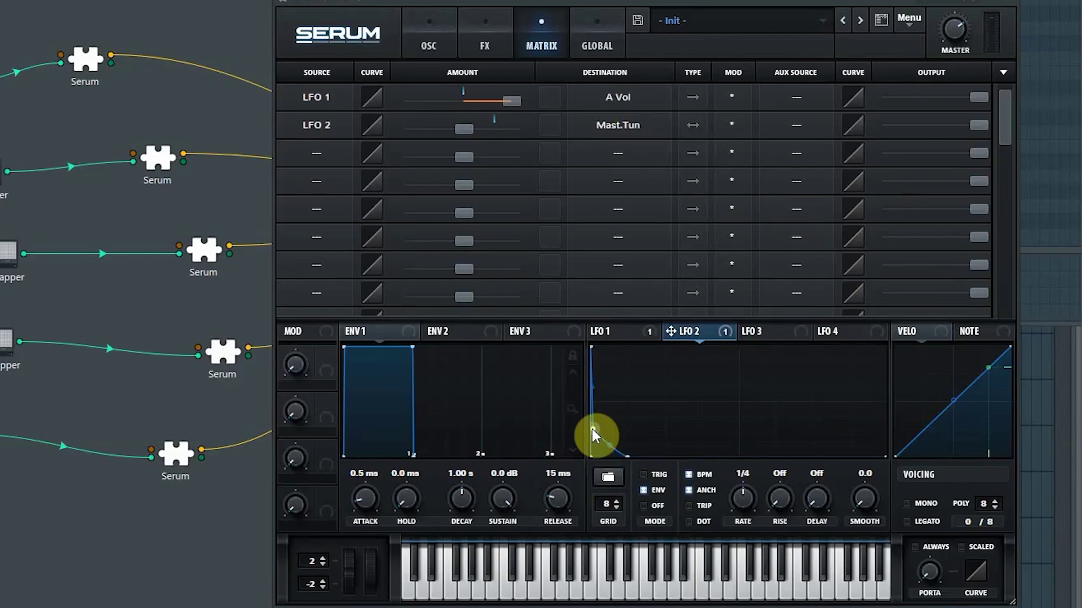
left_click(593, 586)
left_click(623, 586)
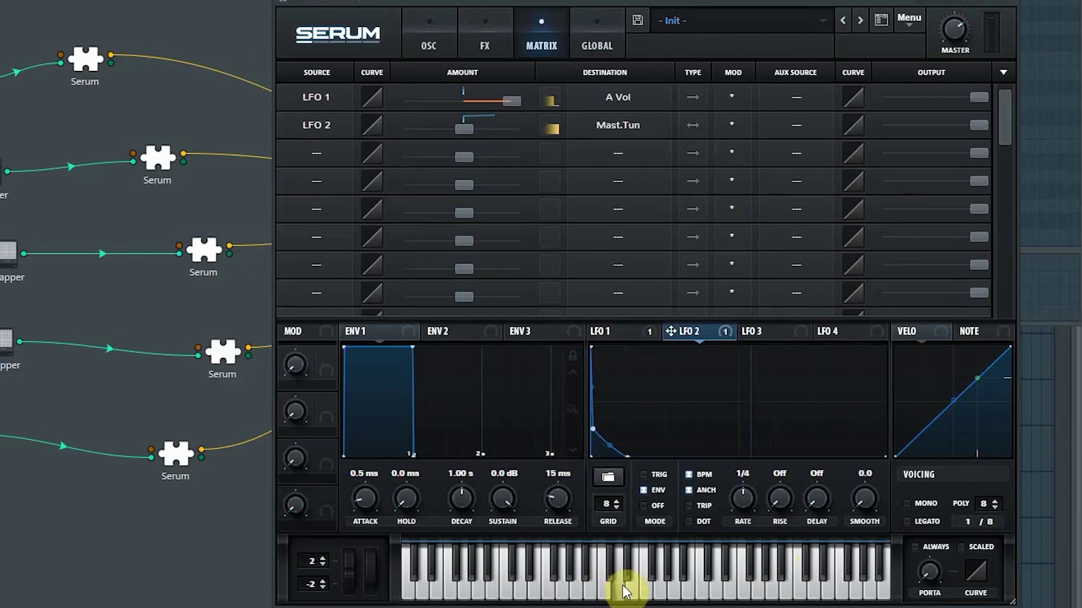
left_click(647, 592)
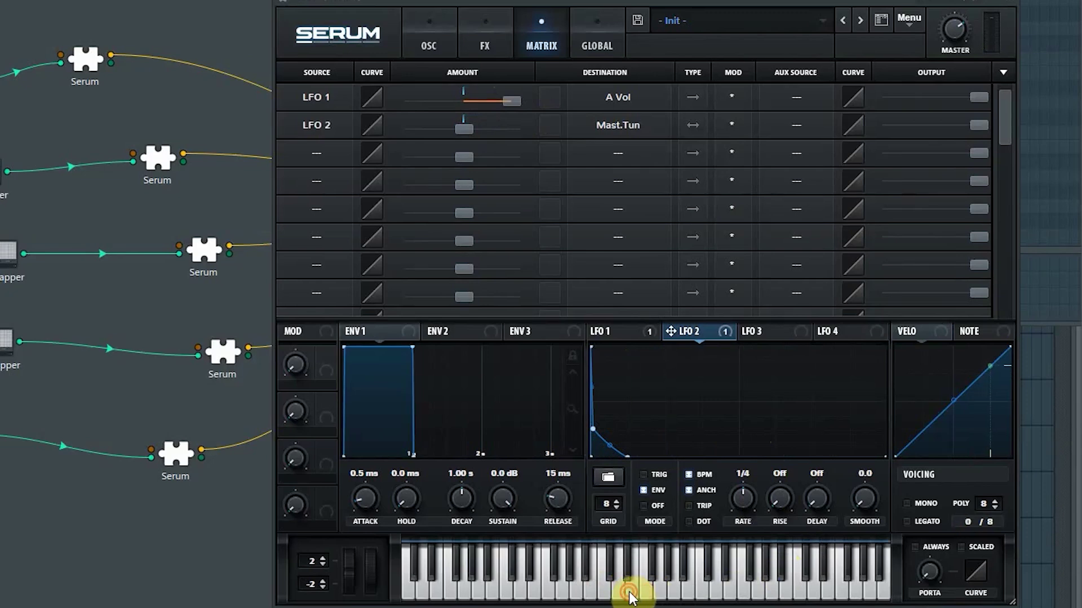
Make the LFO 2 to Mast.Tun modulation one-directional, raise its amount to roughly half the positive range, and audition notes
left_click_drag(477, 142, 485, 133)
left_click(693, 135)
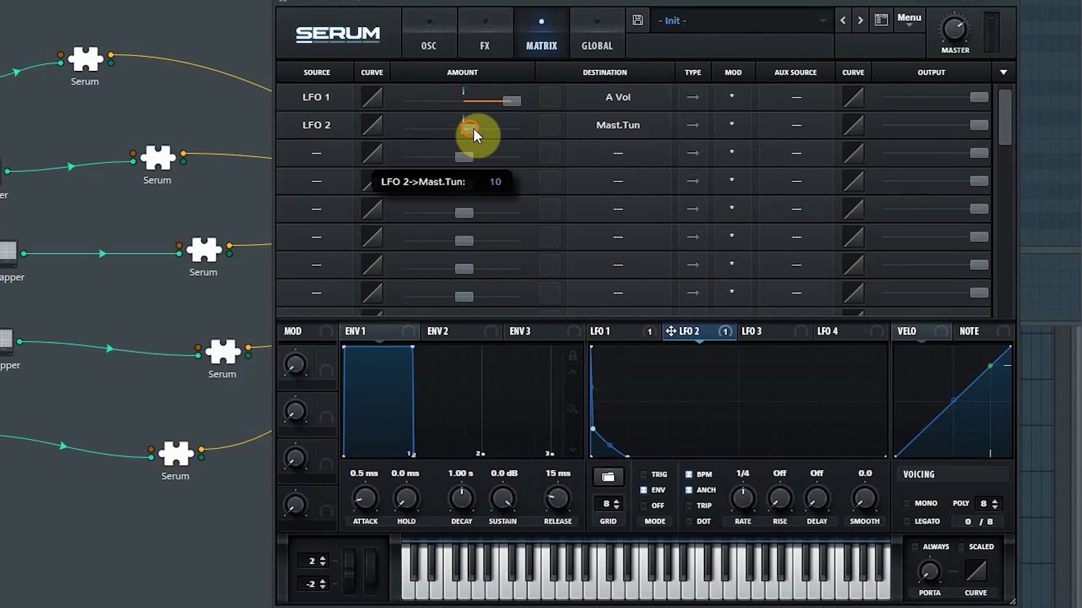
left_click_drag(474, 129, 496, 129)
left_click(613, 577)
left_click(555, 590)
left_click_drag(554, 595, 542, 595)
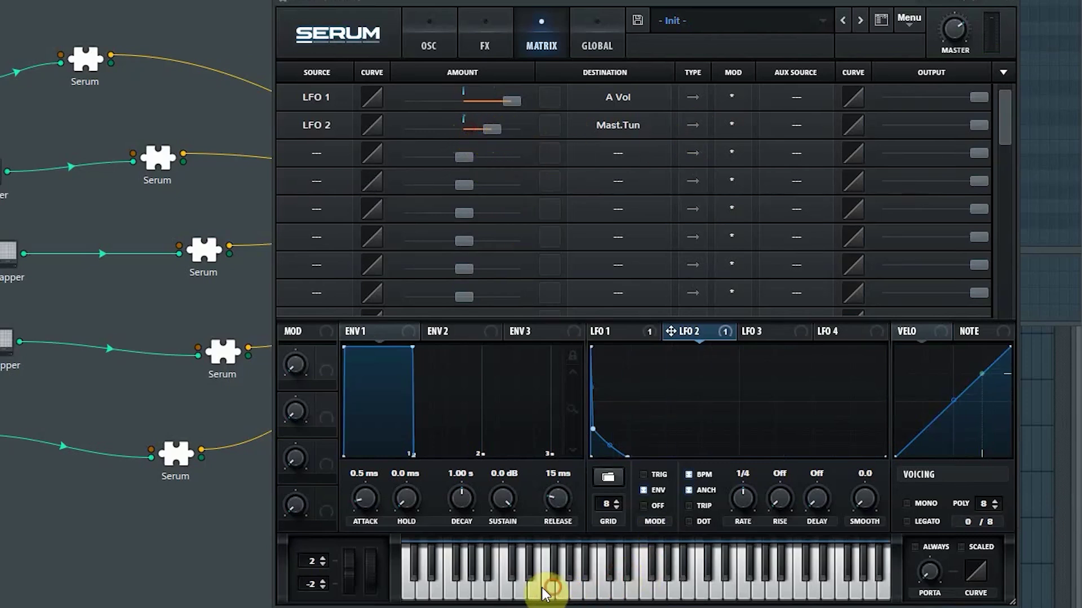
left_click(543, 576)
left_click(543, 576)
left_click(534, 589)
left_click(555, 586)
Set LFO 2's rate to 1/16 and audition the faster pitch drop
left_click(746, 493)
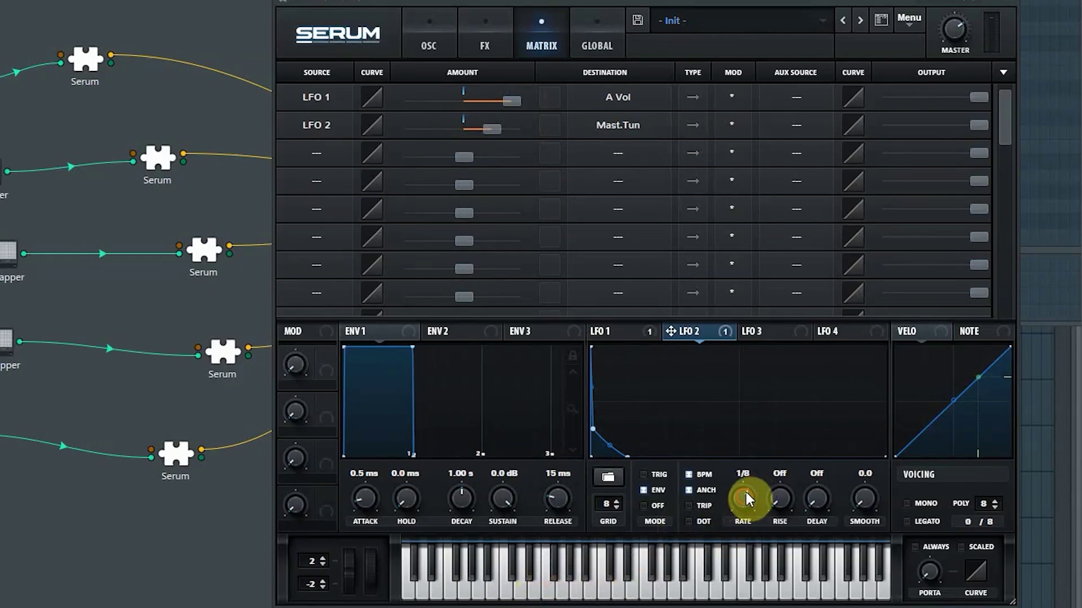
left_click(556, 590)
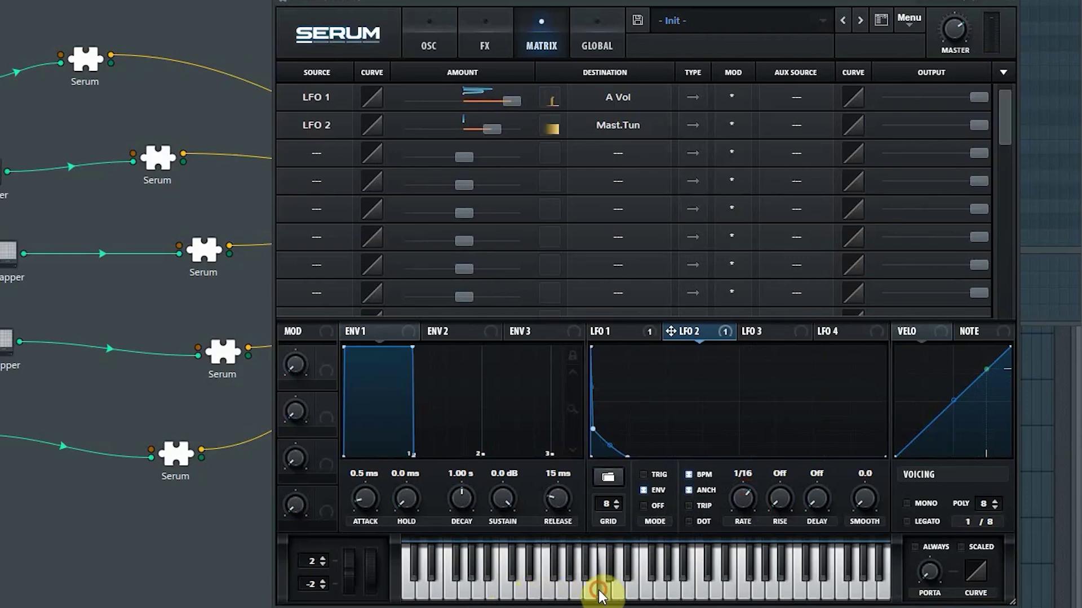
left_click(582, 590)
left_click(580, 590)
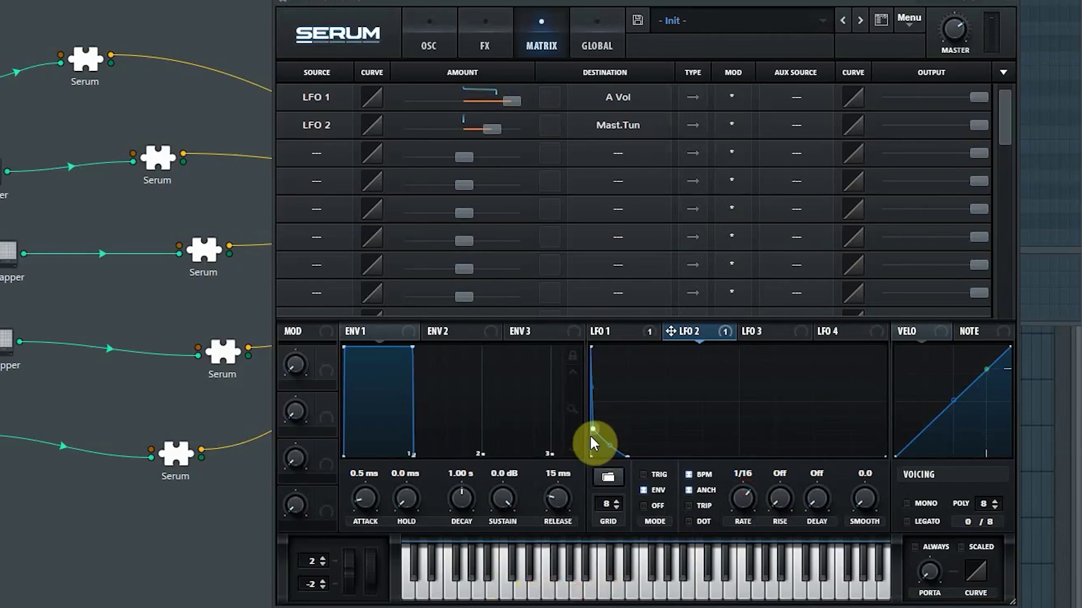
Move LFO 2's bend point slightly lower and later, and audition the sound across several notes
left_click_drag(593, 429, 594, 432)
left_click(553, 578)
left_click(549, 590)
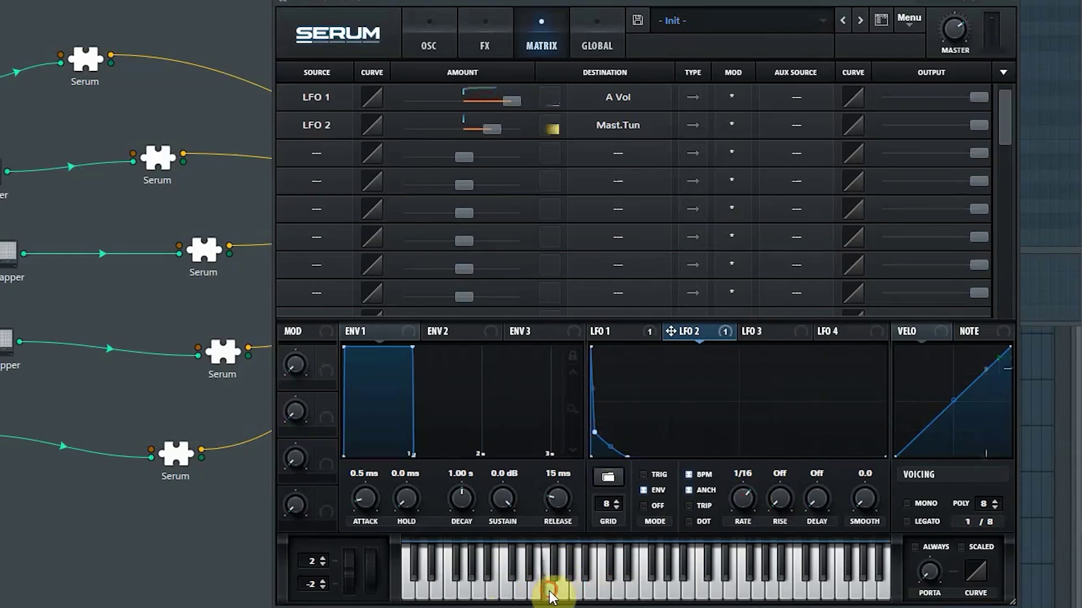
left_click(529, 589)
left_click(529, 587)
left_click(531, 587)
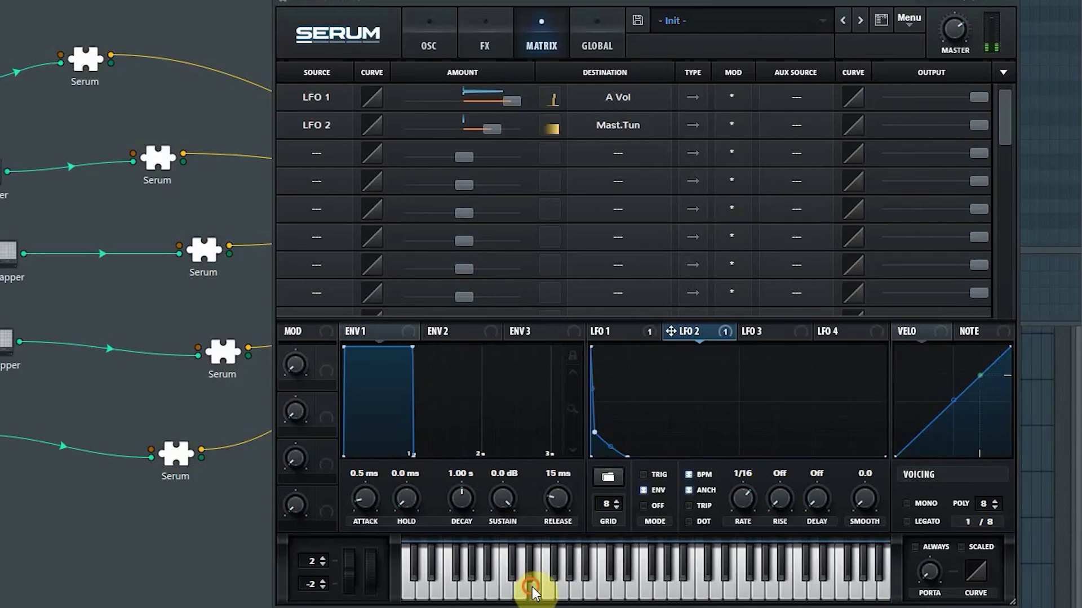
left_click(540, 587)
left_click(588, 591)
left_click(555, 590)
left_click(574, 591)
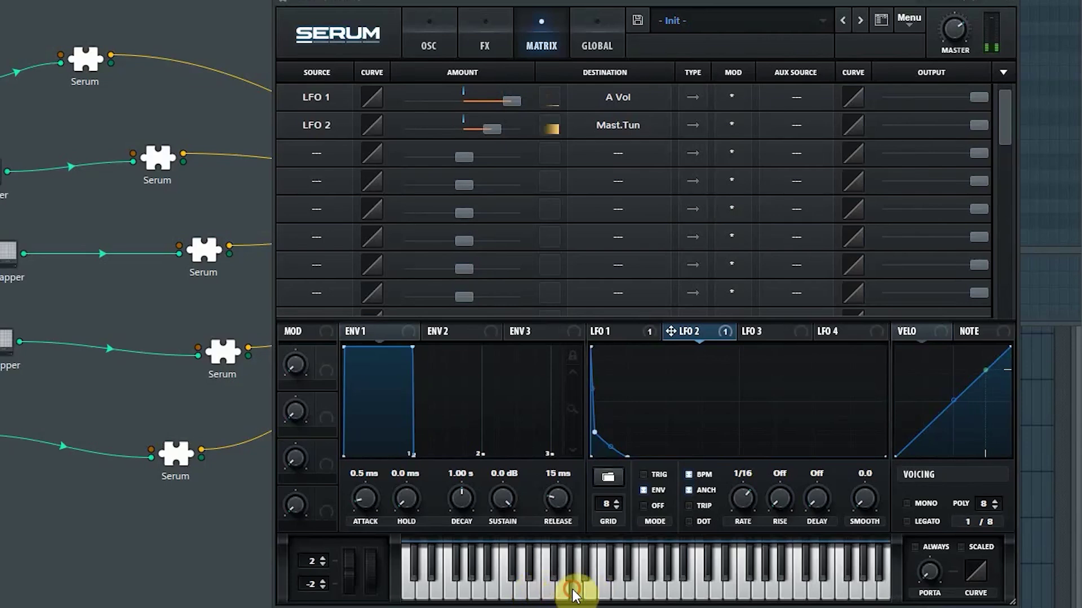
left_click(572, 573)
left_click(579, 586)
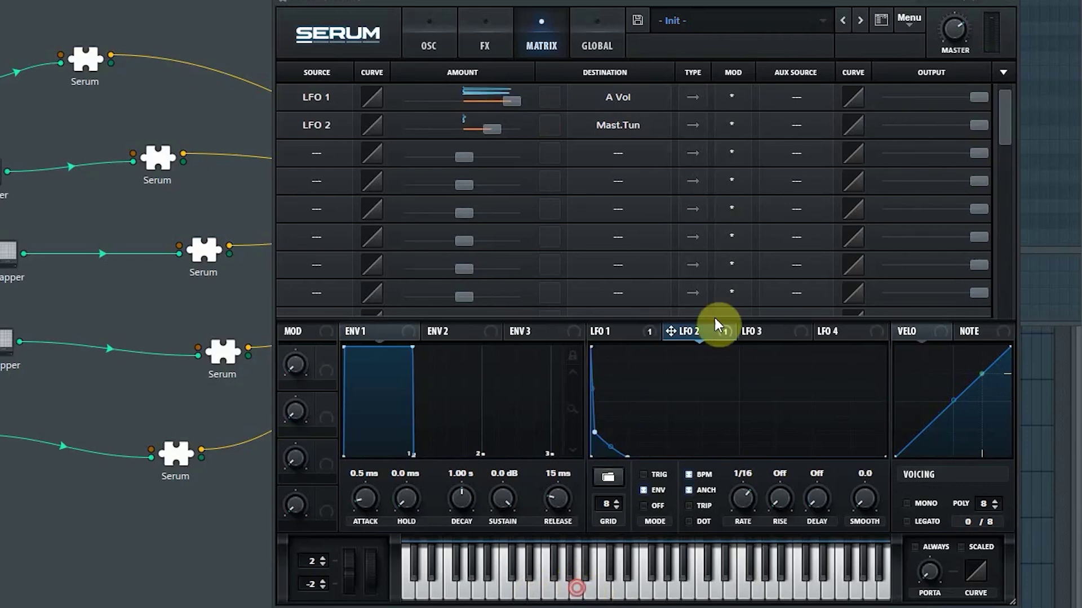
Enable the noise oscillator and load the "cv op noise" sample from the Analog category
left_click(431, 44)
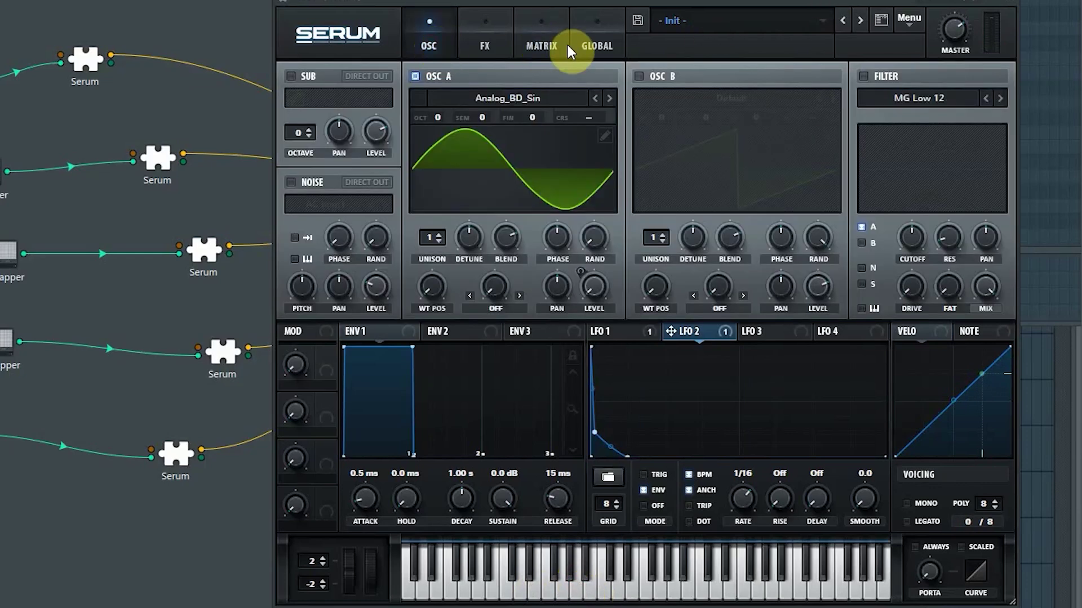
left_click(290, 182)
left_click(315, 204)
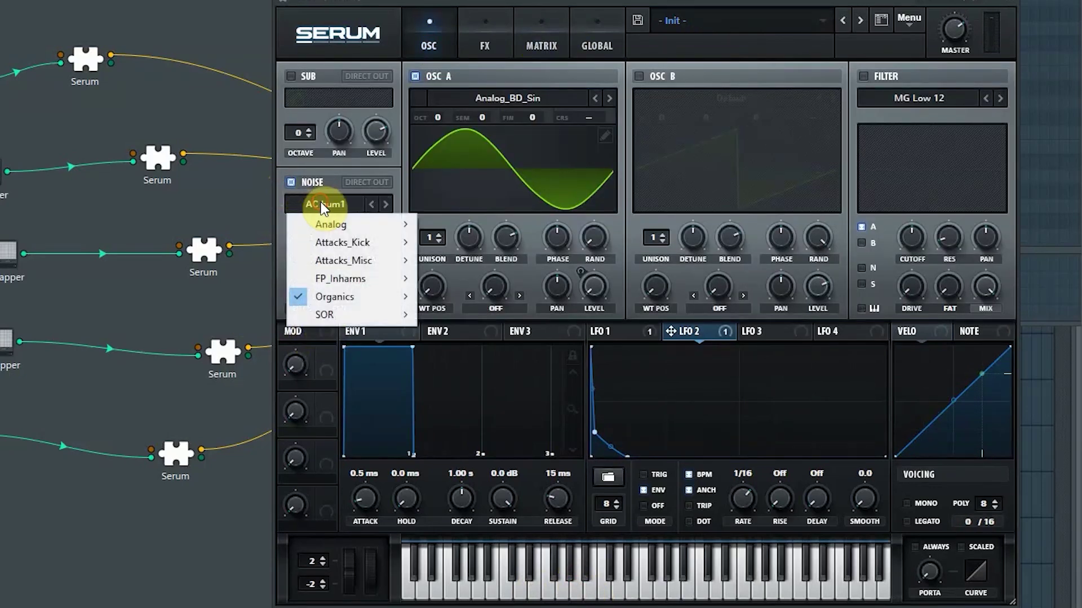
mouse_move(346, 229)
left_click(472, 315)
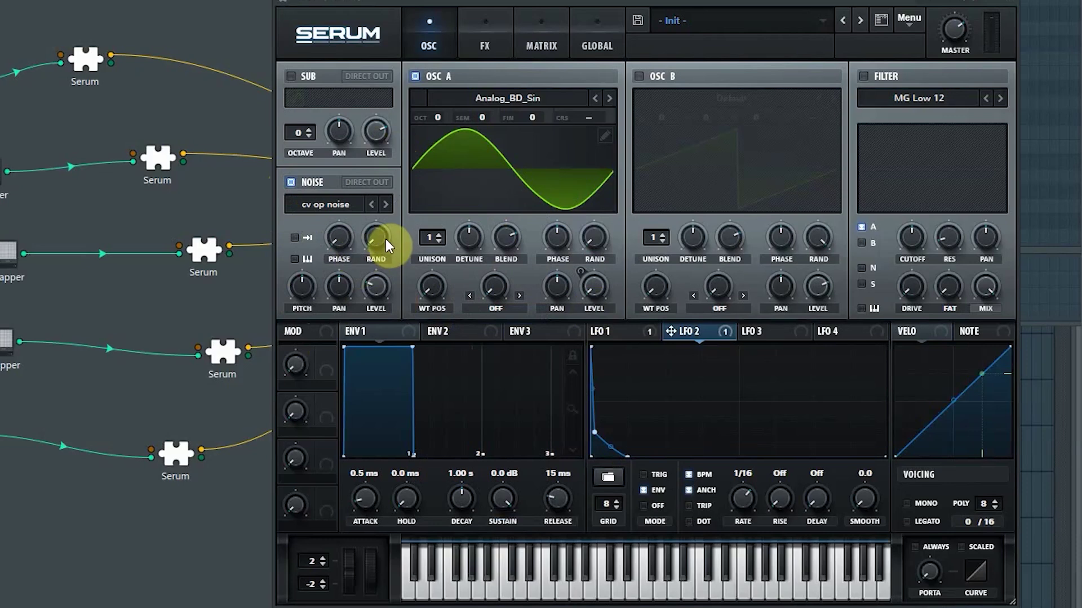
Adjust the noise oscillator's phase start position
left_click_drag(340, 237, 377, 136)
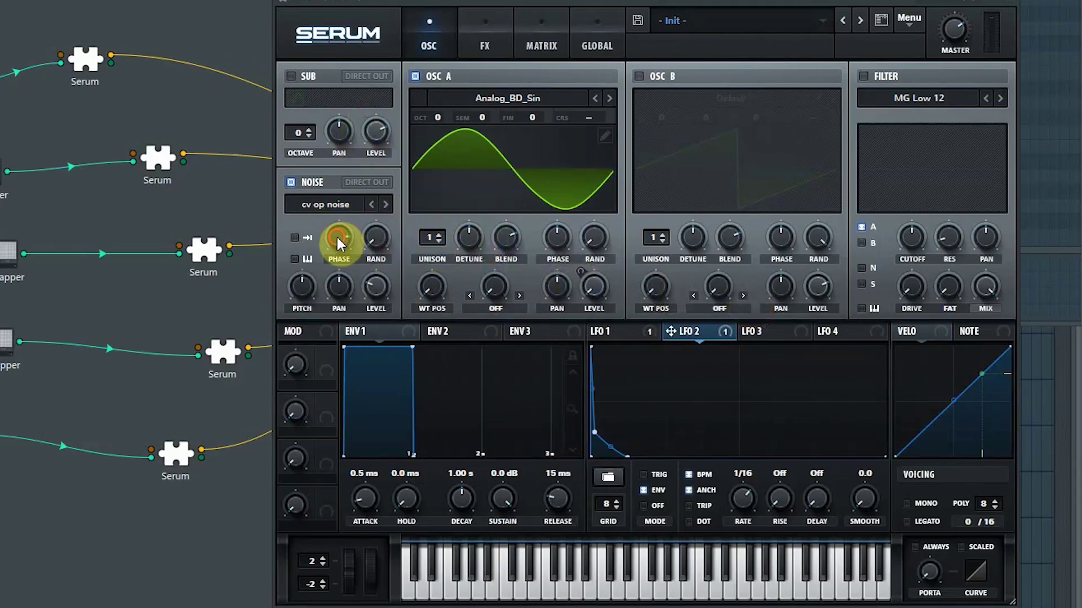
left_click_drag(337, 238, 352, 283)
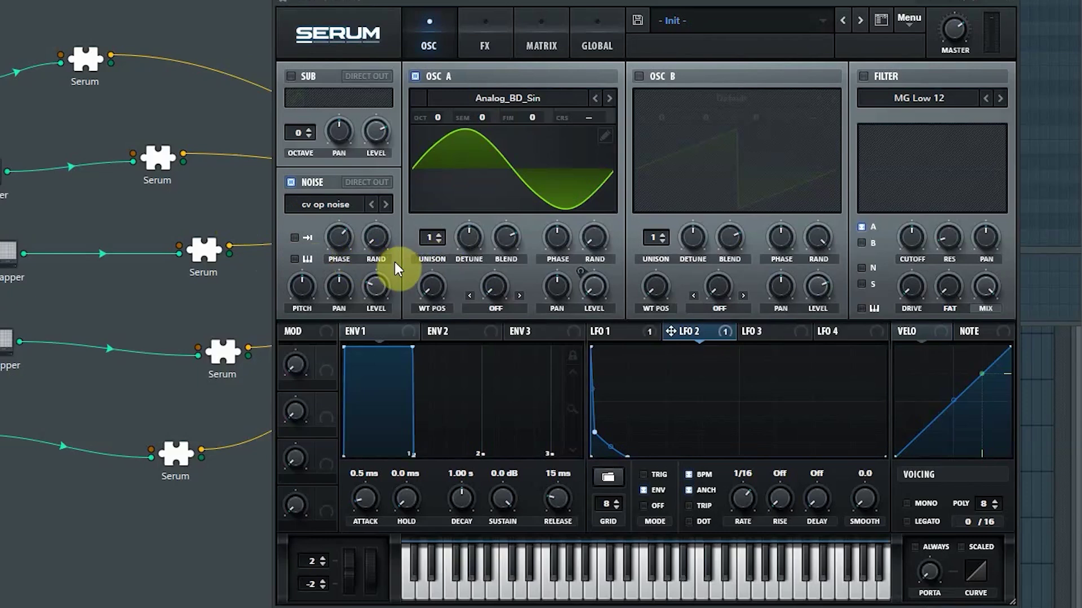
left_click_drag(328, 231, 304, 287)
left_click(304, 291)
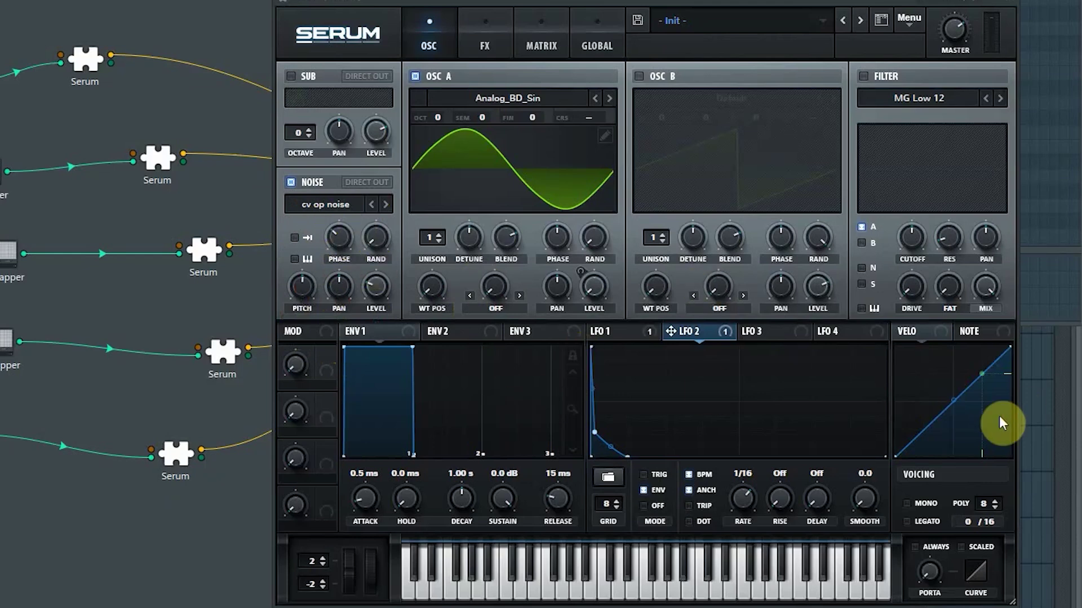
Move LFO 2's end point slightly later along the baseline to lengthen the tail of the pitch drop
mouse_move(630, 458)
left_mouse_down()
mouse_move(657, 466)
mouse_move(635, 478)
left_mouse_up()
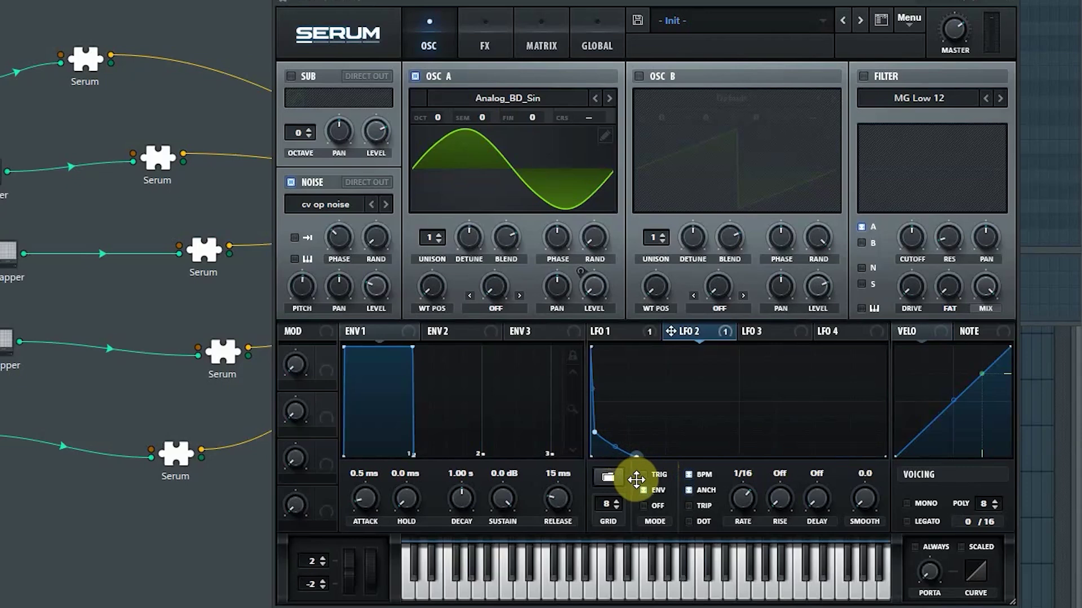
left_click_drag(637, 480, 635, 483)
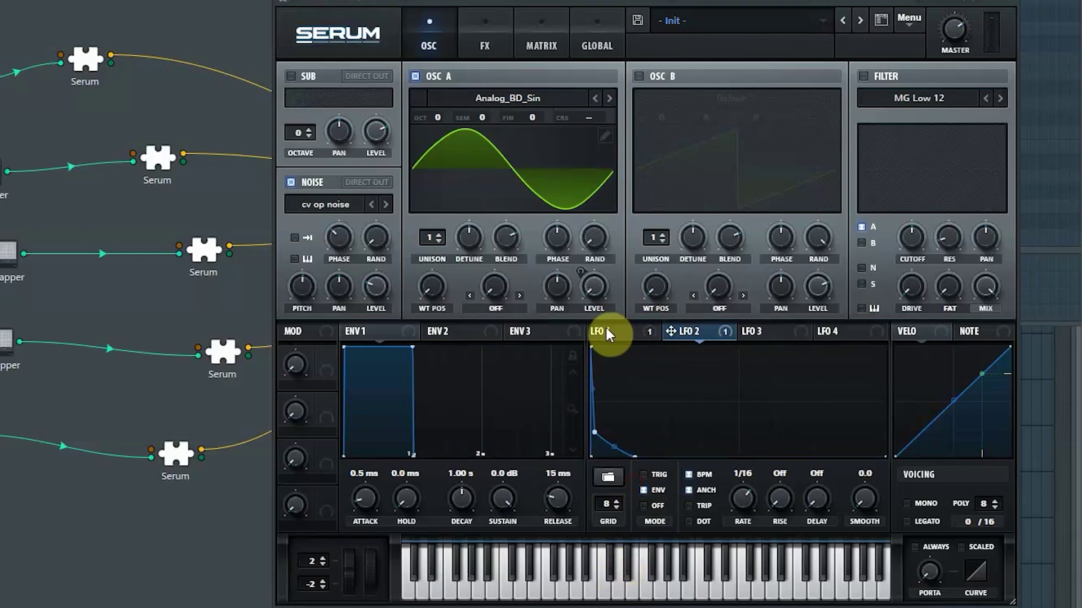
Shape LFO 3 as a thin initial spike dropping to zero, followed by a second peak that decays in a concave curve to zero at mid-cycle
left_click(755, 336)
left_click_drag(738, 348, 734, 489)
double_click(631, 435)
double_click(674, 377)
left_click_drag(684, 411, 682, 420)
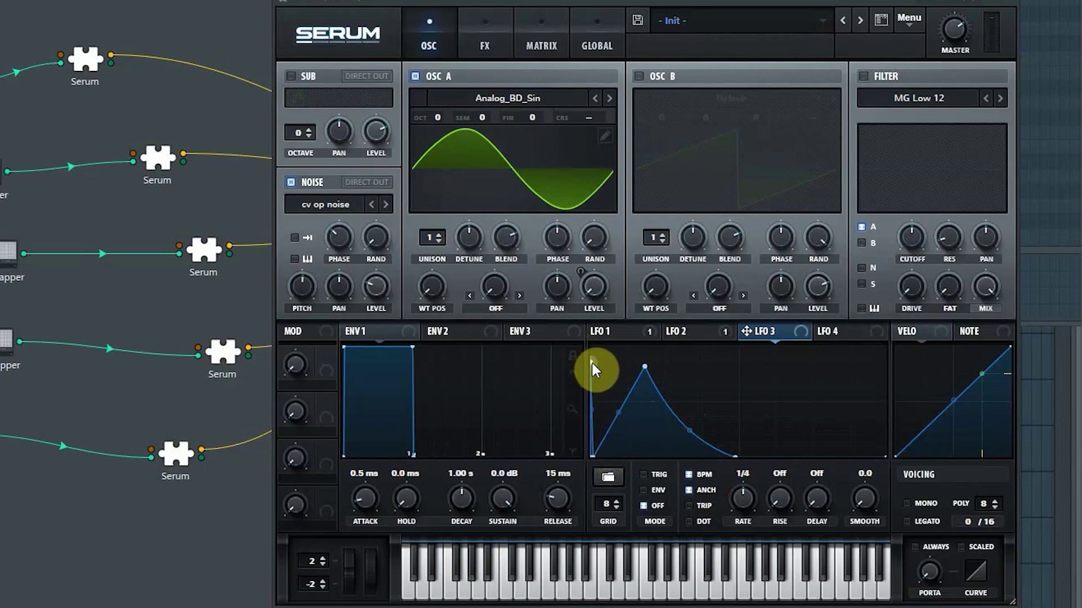
left_click_drag(593, 457, 593, 463)
left_click_drag(589, 362, 495, 363)
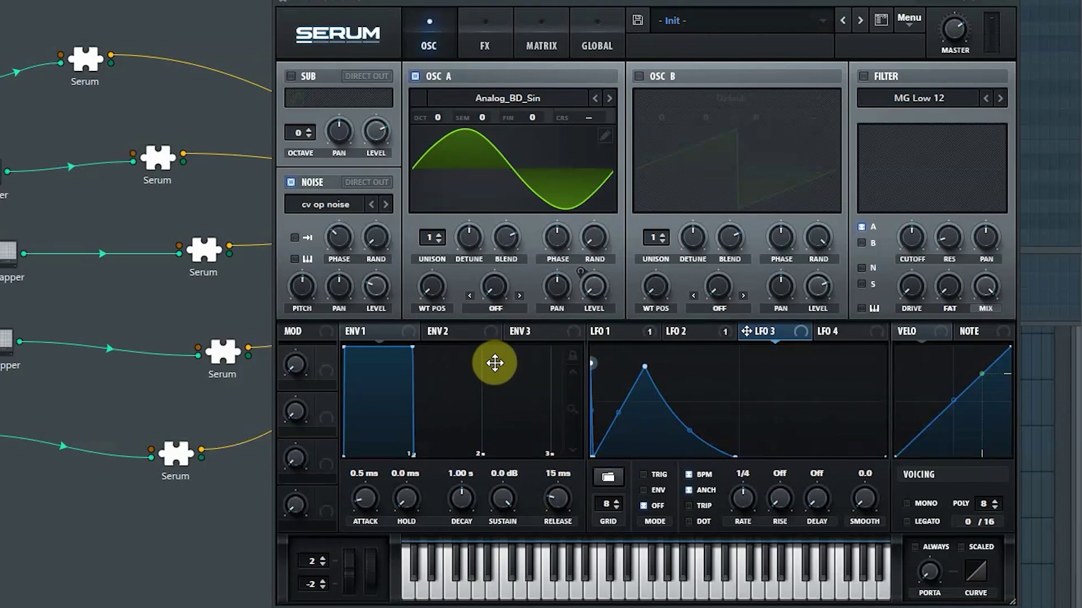
left_click_drag(495, 363, 494, 363)
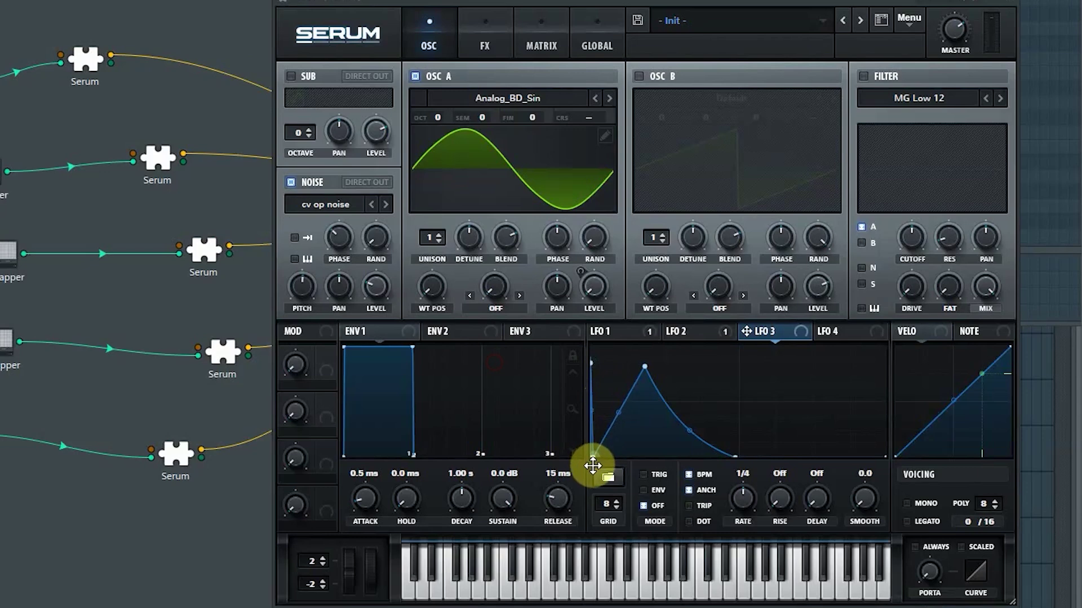
left_click_drag(592, 465, 593, 465)
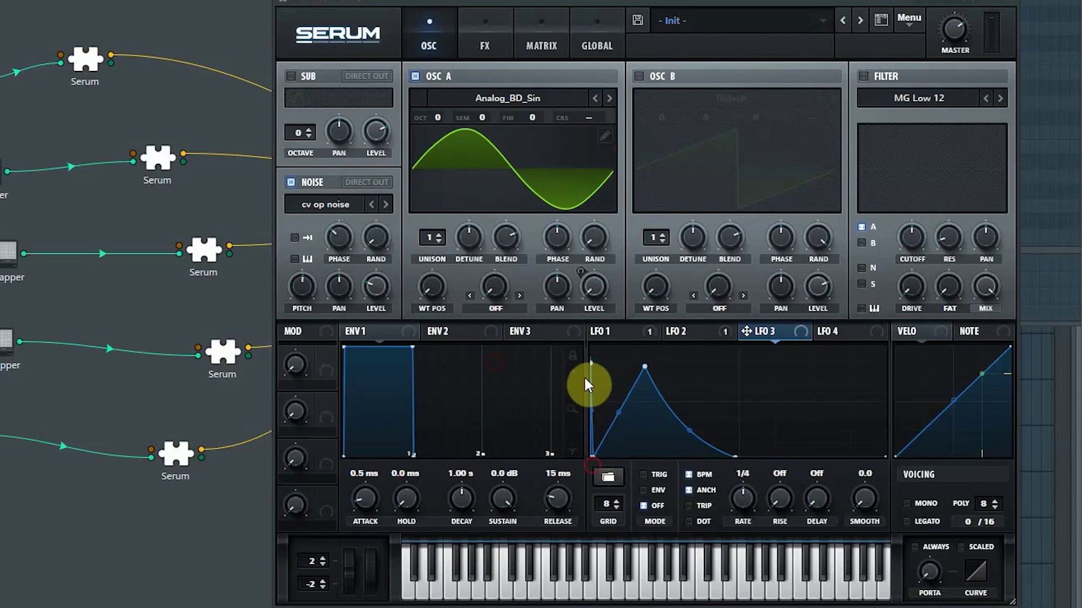
Assign LFO 3 to the noise oscillator's level and switch the LFO to envelope mode
left_click(746, 331)
left_click_drag(745, 331, 374, 290)
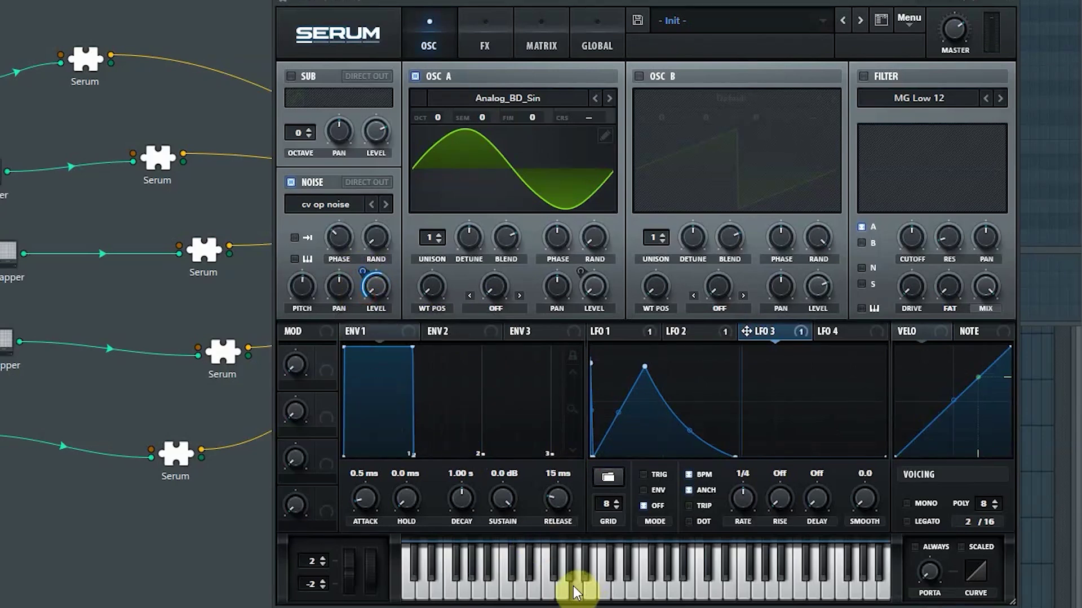
left_click(643, 490)
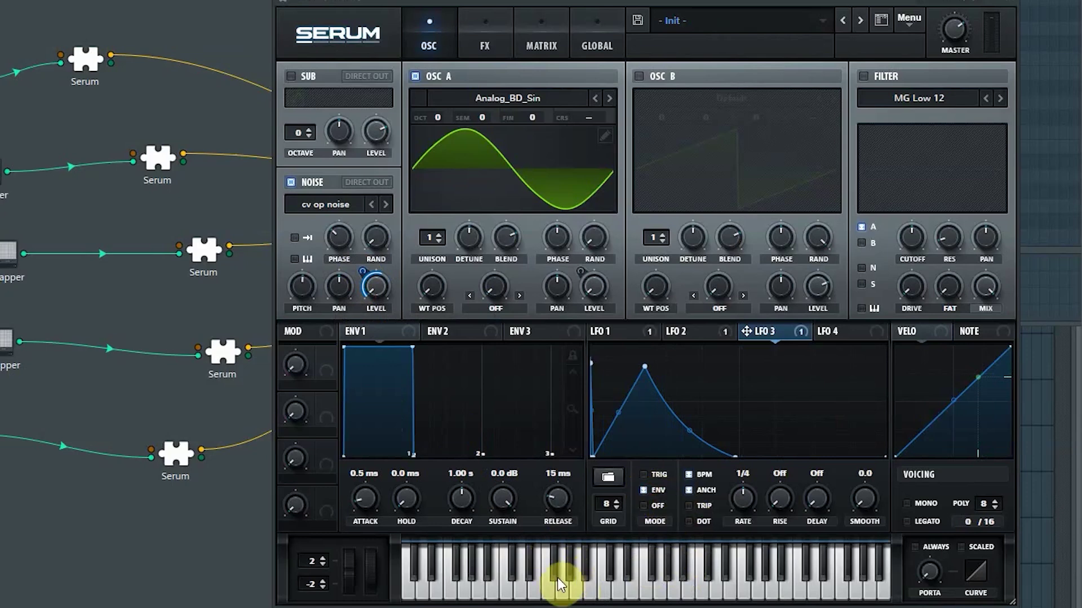
Audition the drum with the modulated noise layer on several notes
left_click(536, 587)
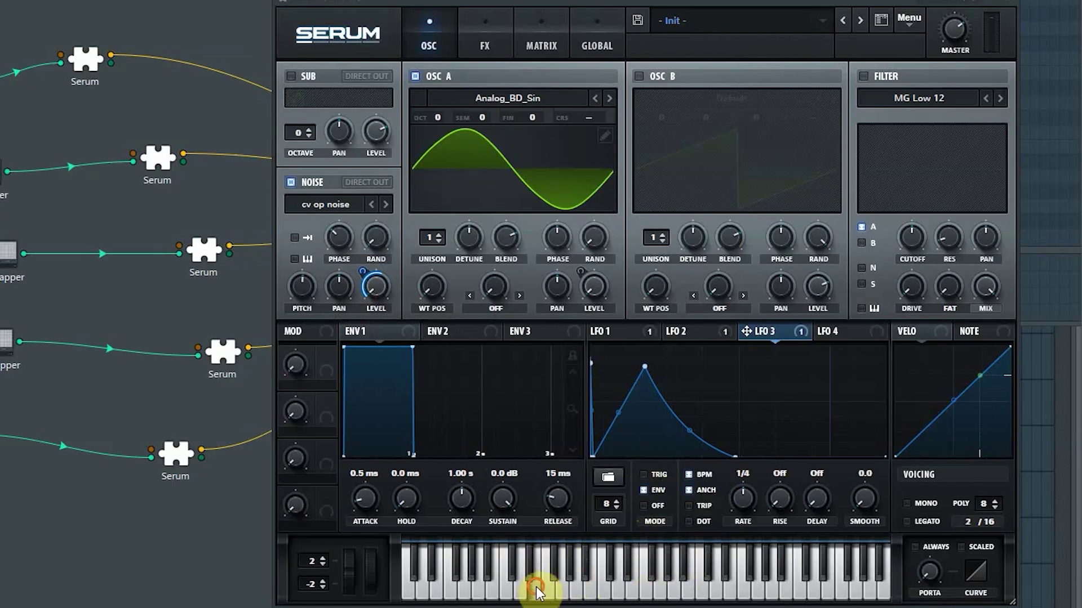
left_click(558, 586)
left_click(617, 586)
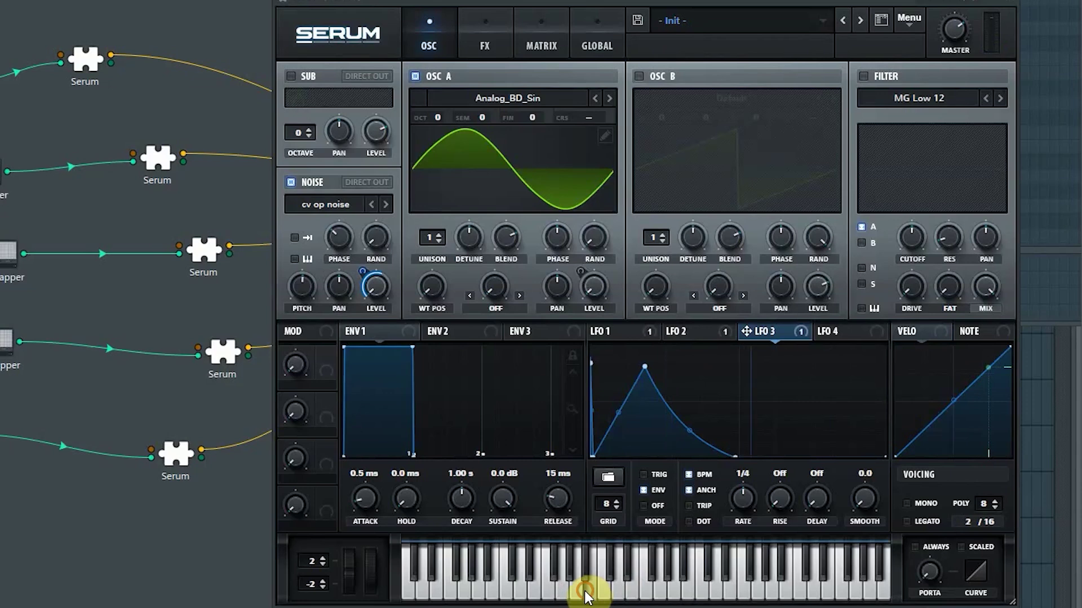
left_click(583, 569)
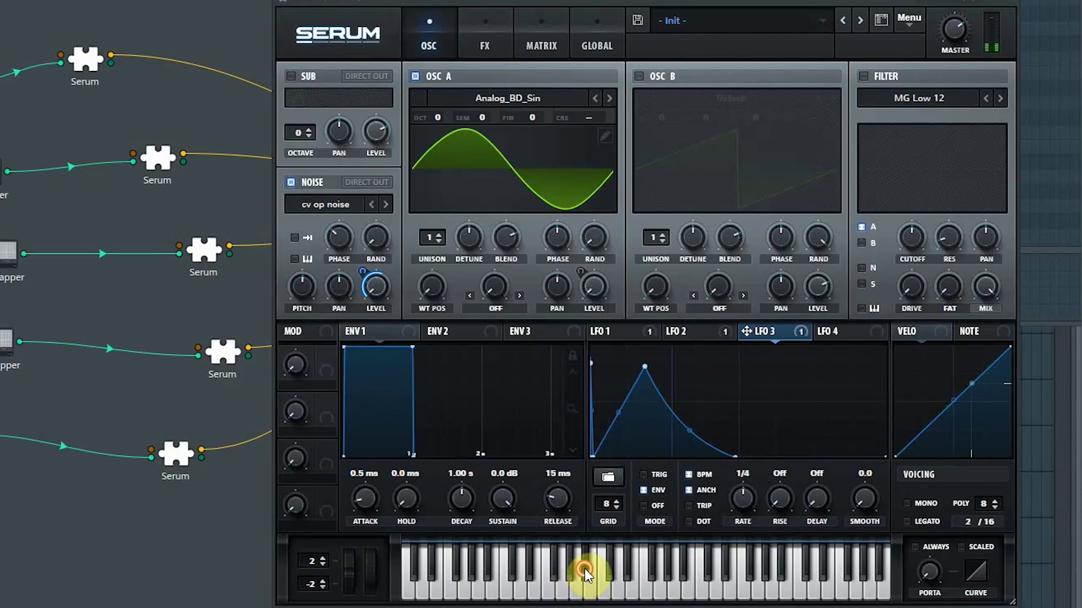
left_click(584, 569)
left_click(584, 569)
Set LFO 2's rate to 1/32 and audition the quicker pitch drop
left_click(684, 326)
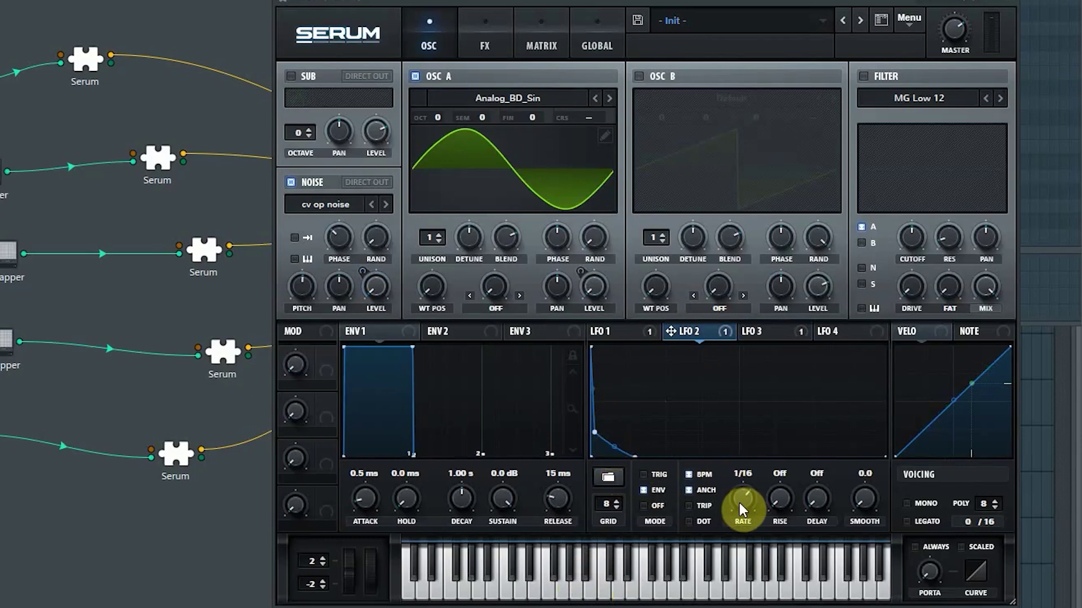
left_click_drag(745, 500, 746, 491)
left_click(630, 567)
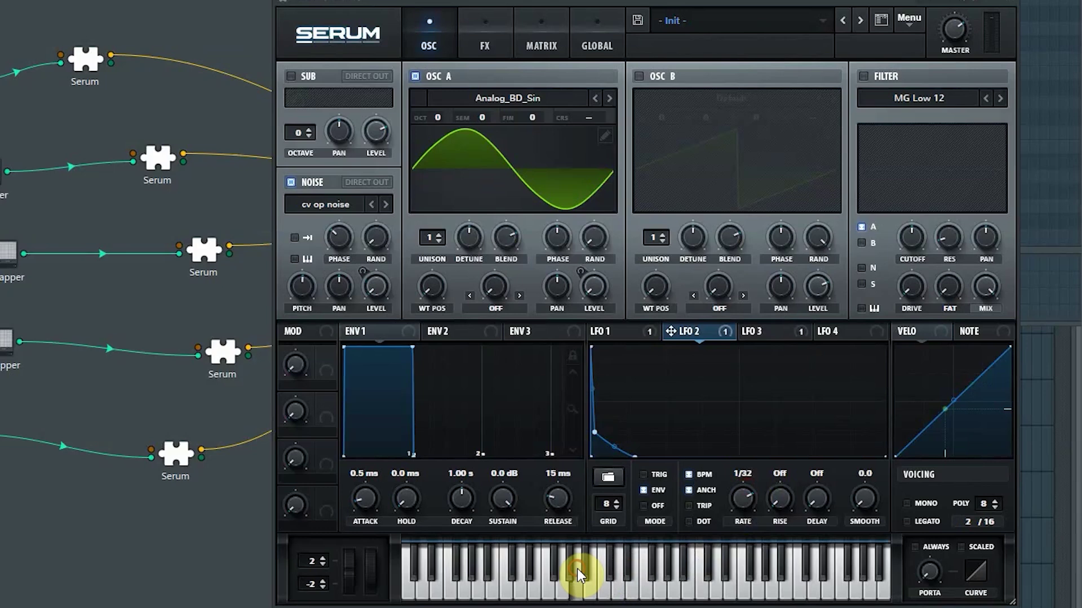
left_click(586, 581)
left_click(593, 590)
Move LFO 2's bend point slightly lower and audition neighbouring notes
mouse_move(594, 432)
left_mouse_down()
mouse_move(593, 448)
mouse_move(594, 412)
mouse_move(593, 438)
left_mouse_up()
left_click(579, 583)
left_click(593, 586)
left_click(587, 586)
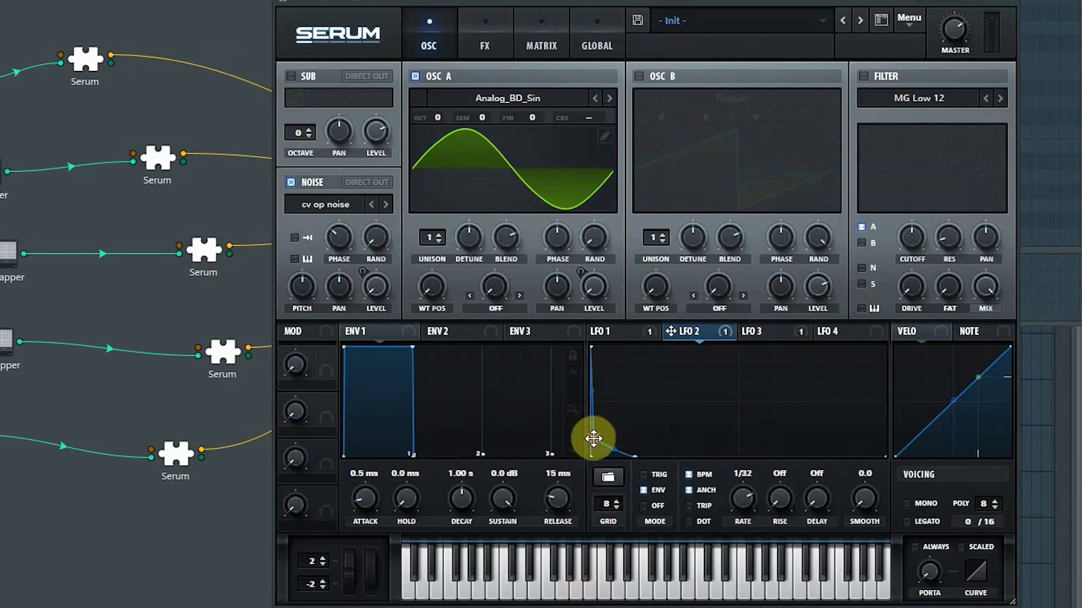
left_click(575, 592)
left_click(589, 583)
left_click(595, 575)
left_click(613, 587)
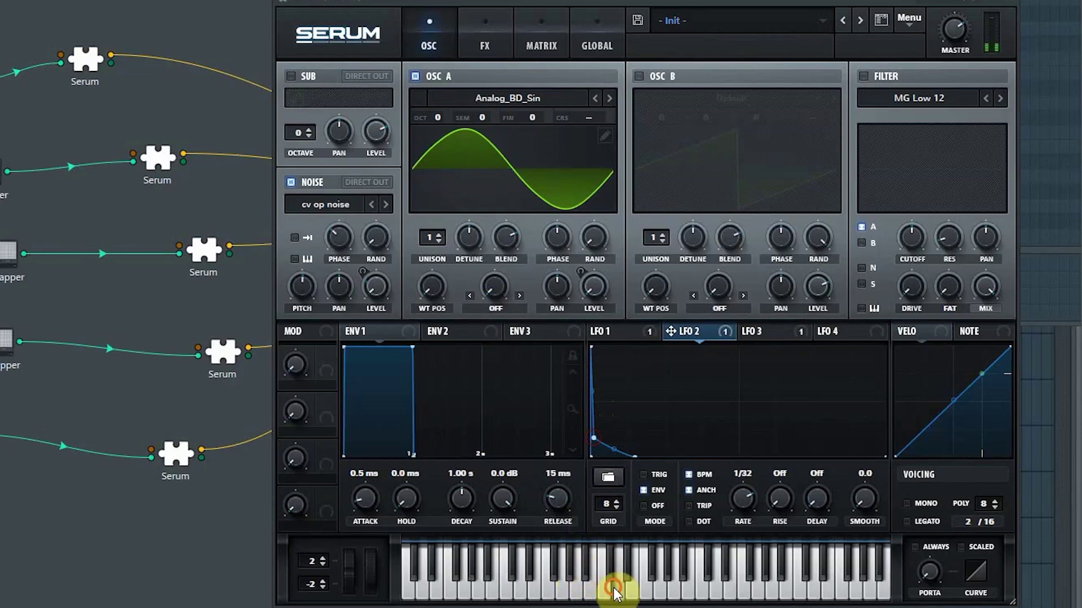
Audition the drum sound across low and high notes to judge its pitch and length
left_click(593, 586)
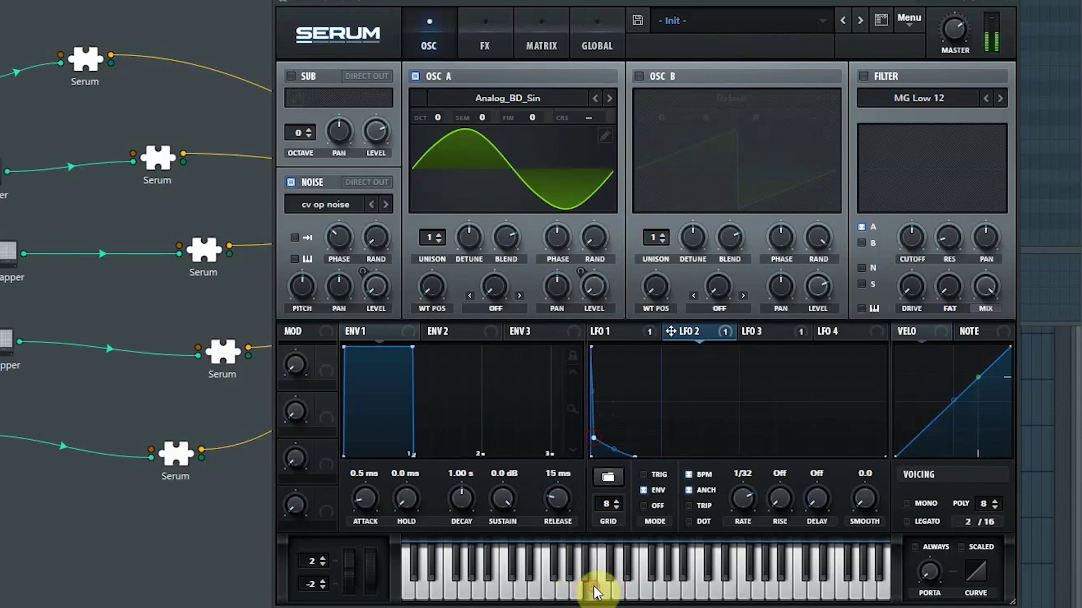
left_click(594, 586)
left_click(661, 585)
left_click(567, 586)
left_click(527, 588)
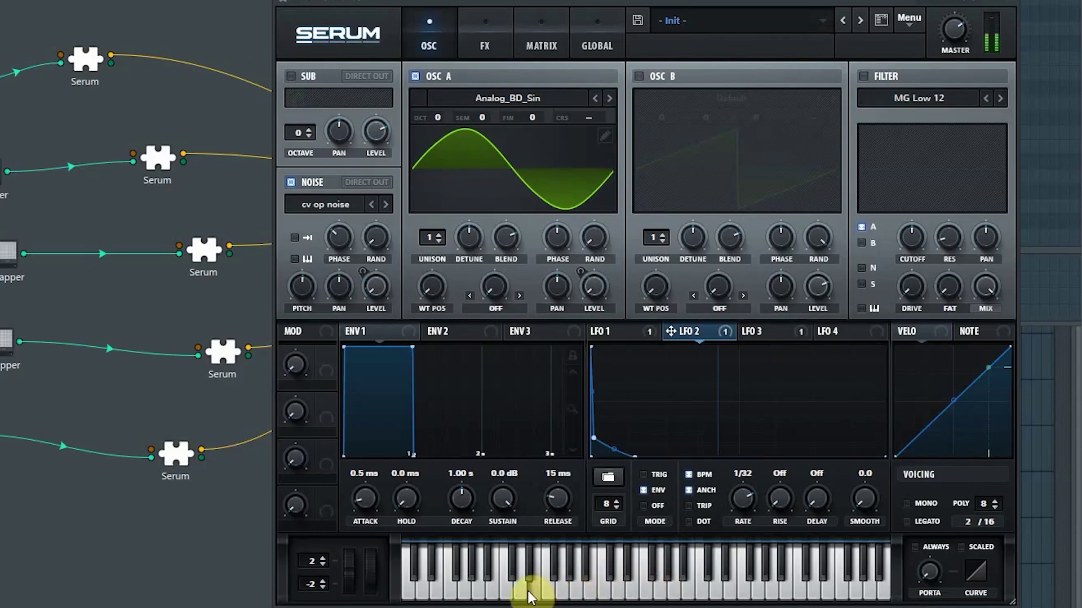
left_click(552, 588)
left_click(528, 588)
left_click(574, 586)
left_click(611, 590)
left_click(718, 586)
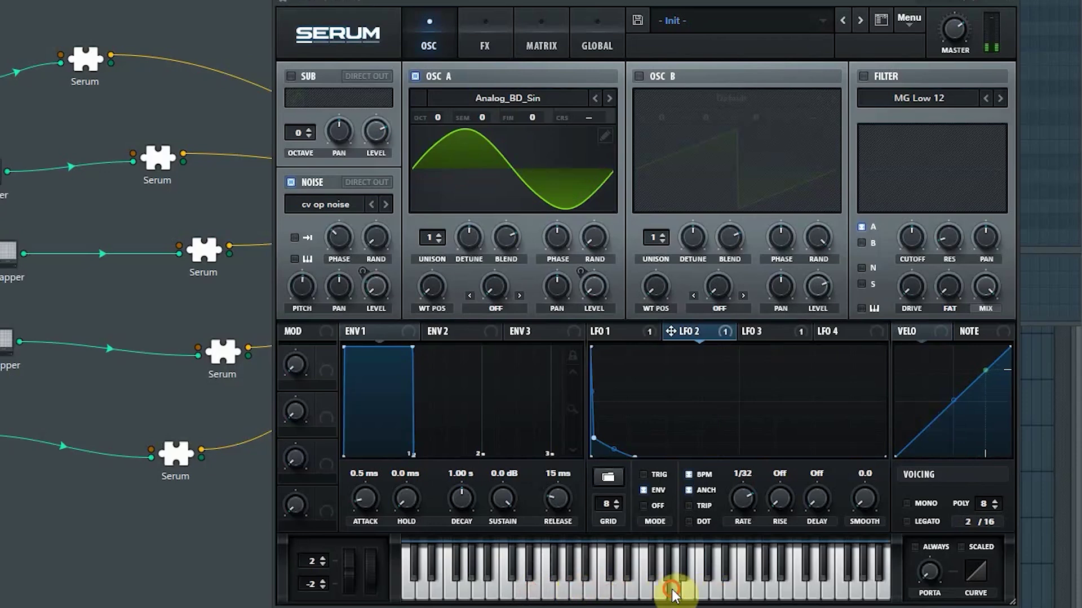
left_click(672, 589)
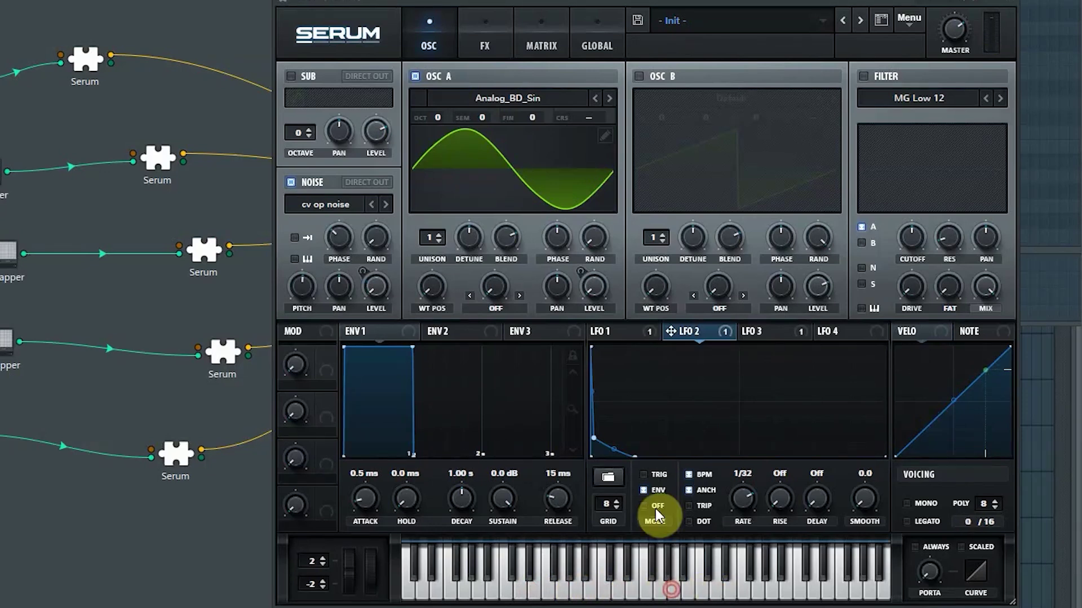
Try LFO 1's rate at 1/16 while auditioning notes, and set it back to 1/8
left_click(620, 332)
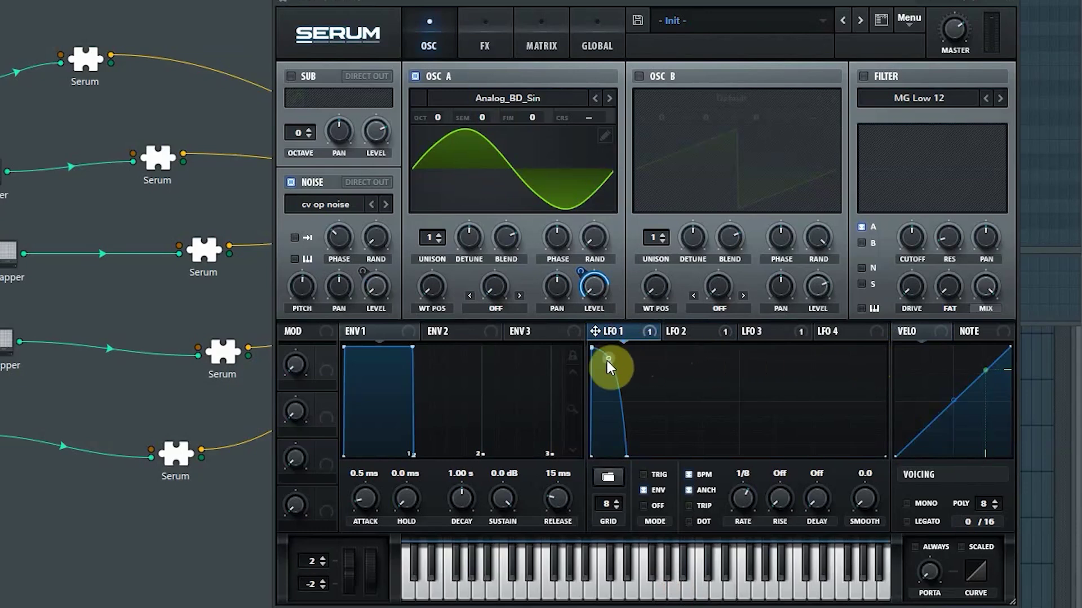
left_click(641, 587)
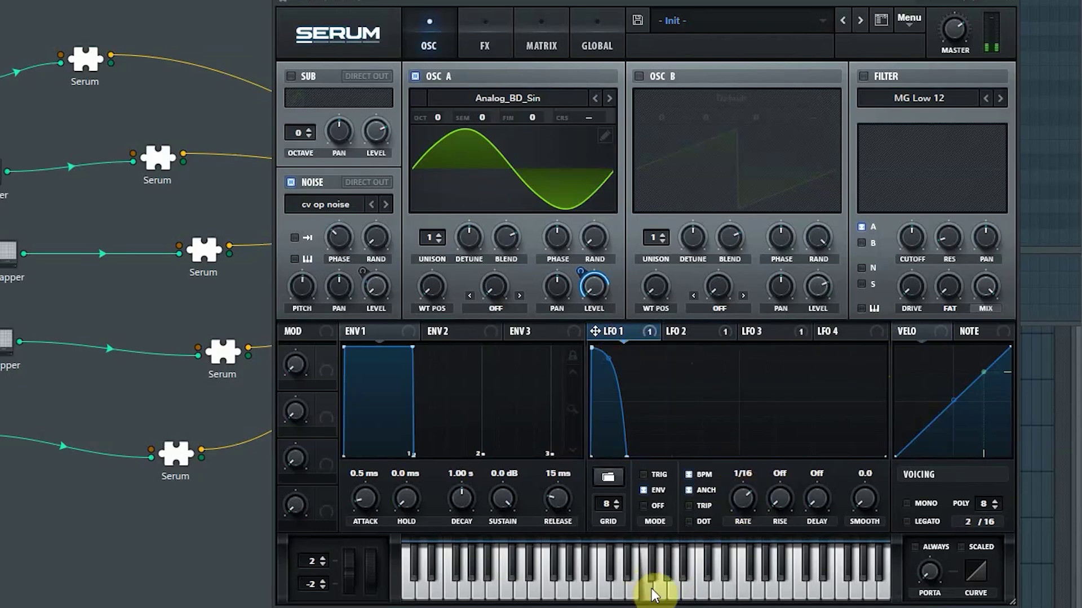
left_click(652, 589)
left_click(651, 589)
left_click_drag(742, 501, 739, 506)
left_click(631, 596)
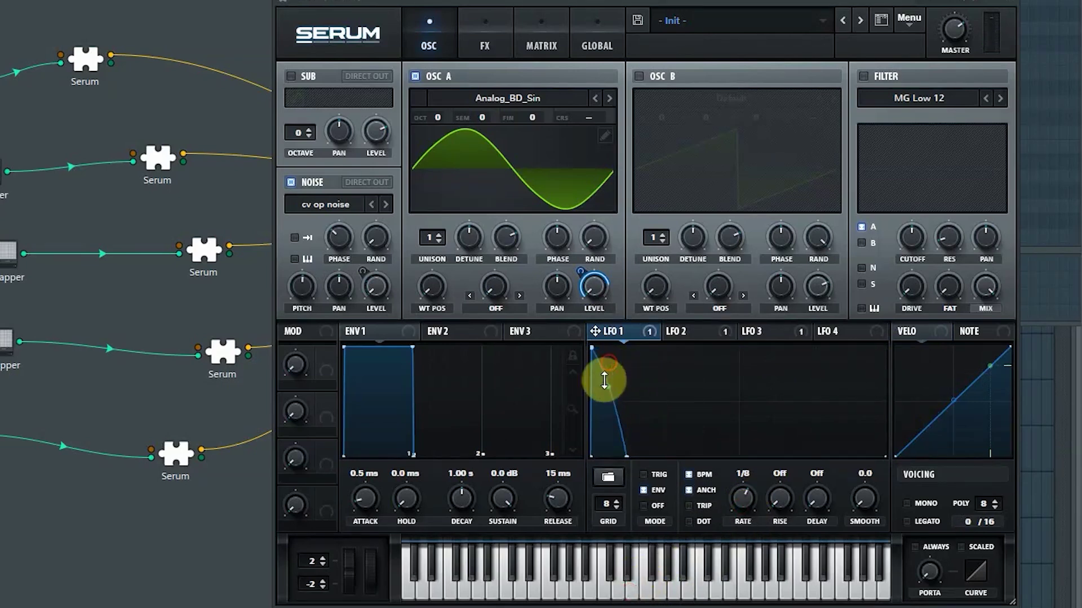
Adjust the tension of LFO 1's volume decay to a rounded convex fall and audition notes
left_click_drag(599, 374, 617, 400)
left_click(648, 586)
left_click(644, 586)
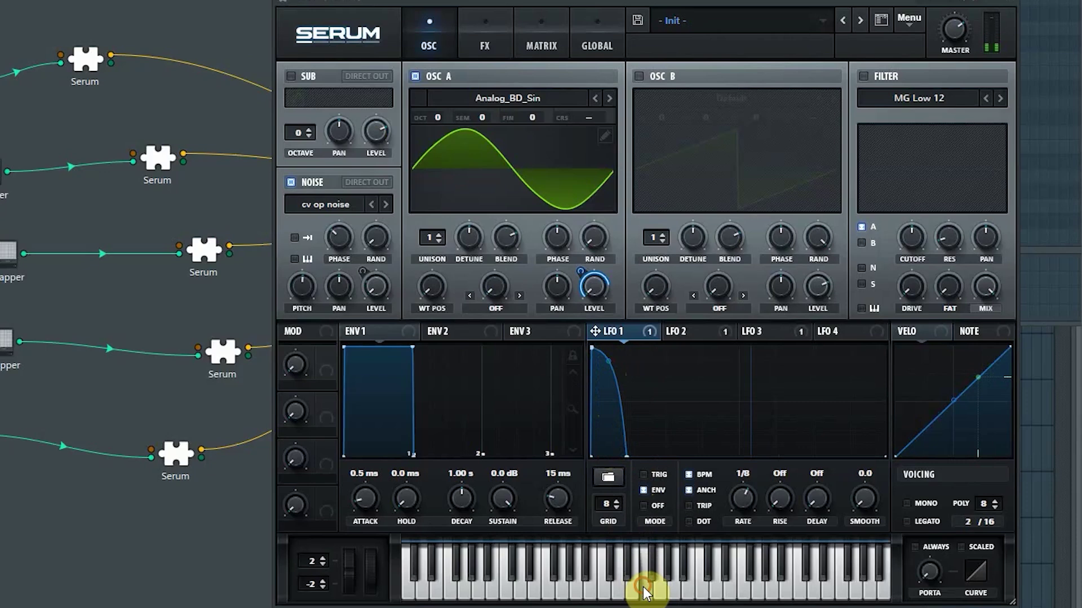
left_click(673, 587)
left_click(678, 587)
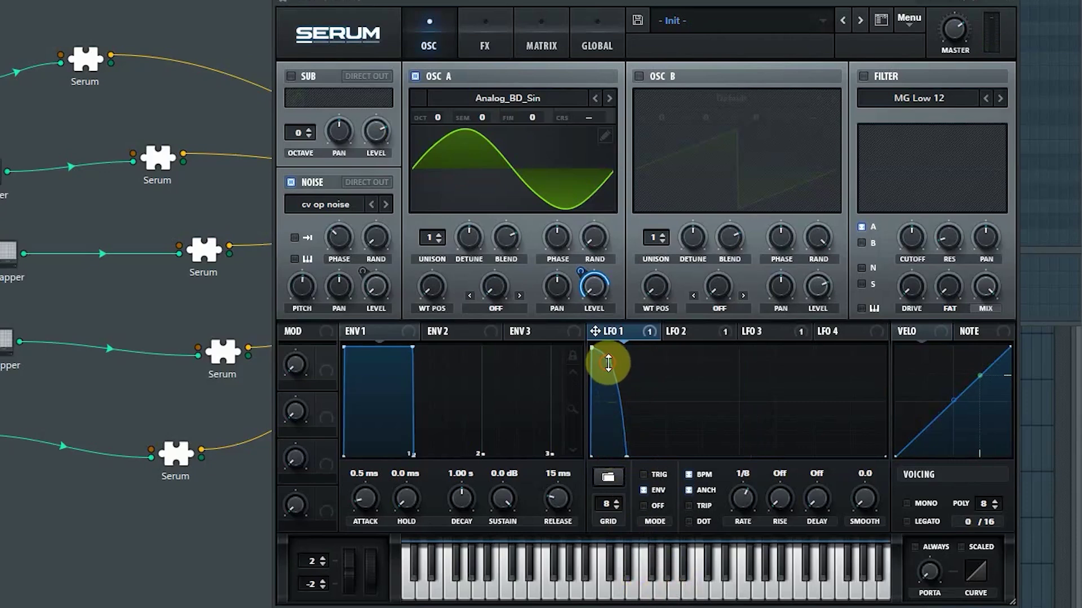
Try moving LFO 1's starting peak slightly later and lower for a short attack, and audition it
mouse_move(608, 363)
left_mouse_down()
mouse_move(593, 353)
mouse_move(594, 363)
left_mouse_up()
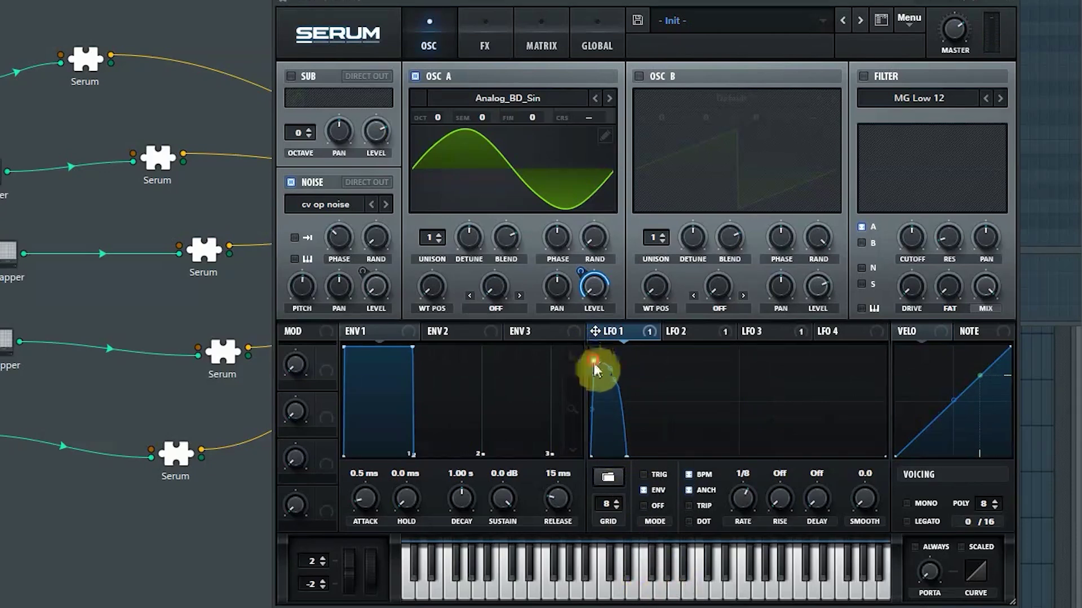
left_click(639, 582)
left_click(666, 584)
left_click(667, 584)
left_click(624, 586)
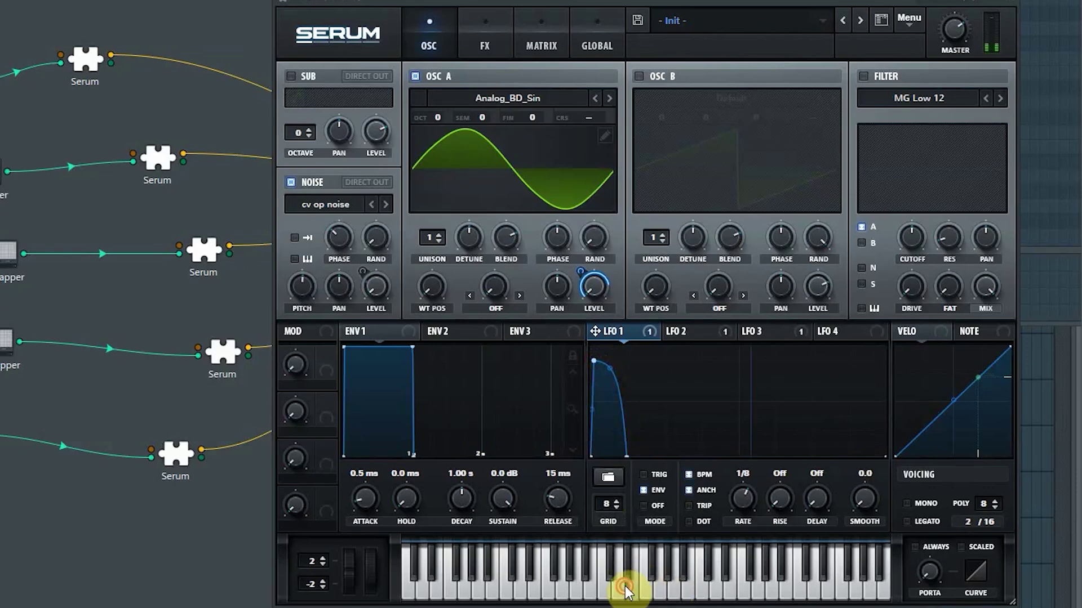
Place LFO 1's starting point at the very beginning, at about three quarters of full height, auditioning notes while adjusting
left_click_drag(592, 367, 591, 386)
left_click(654, 579)
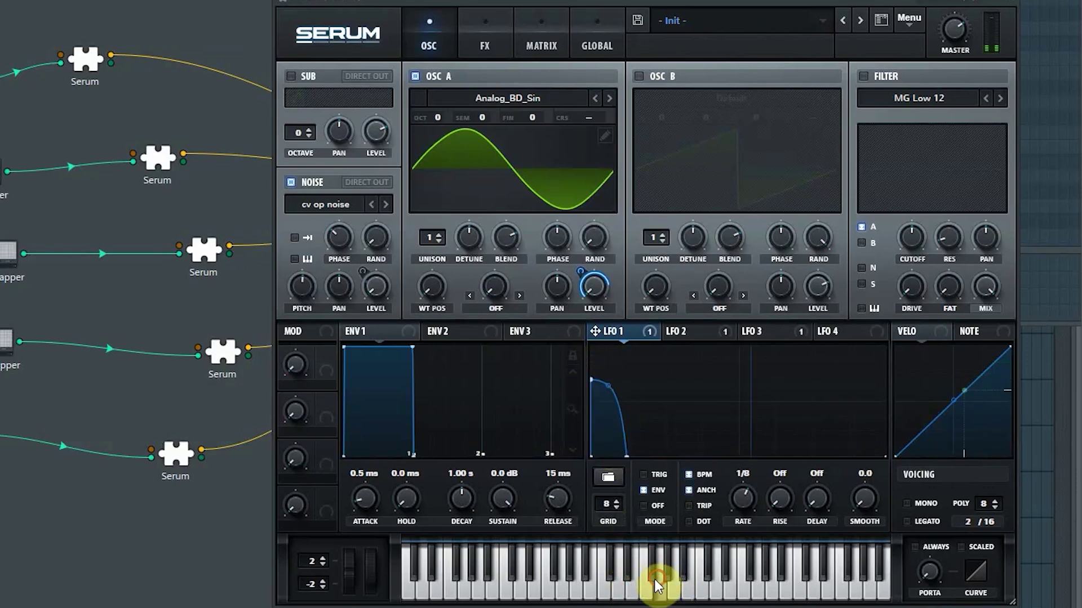
left_click(672, 584)
left_click_drag(591, 380, 590, 371)
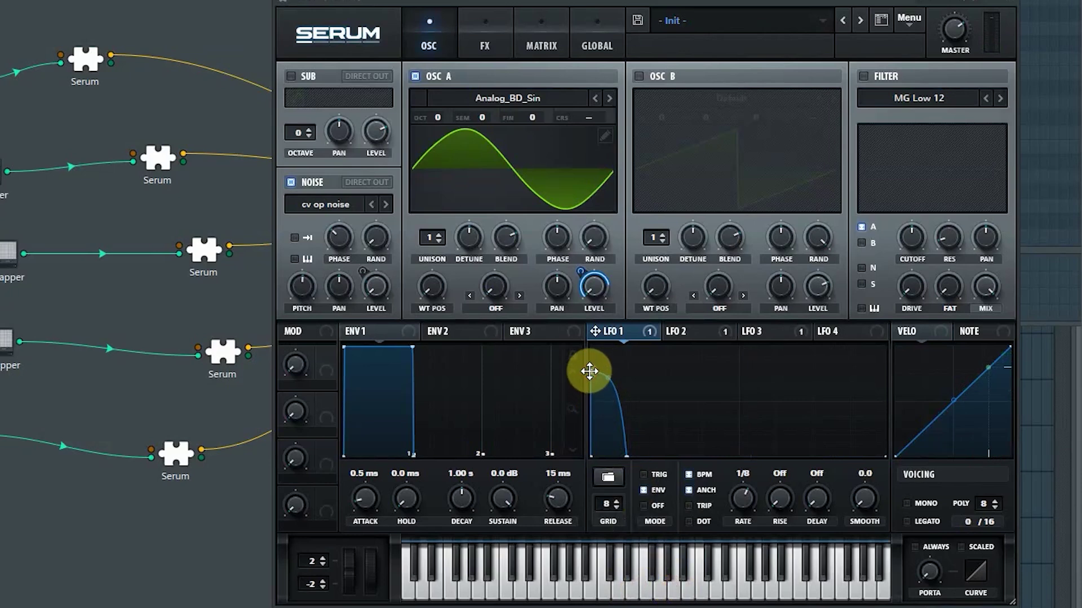
left_click(575, 596)
left_click(592, 584)
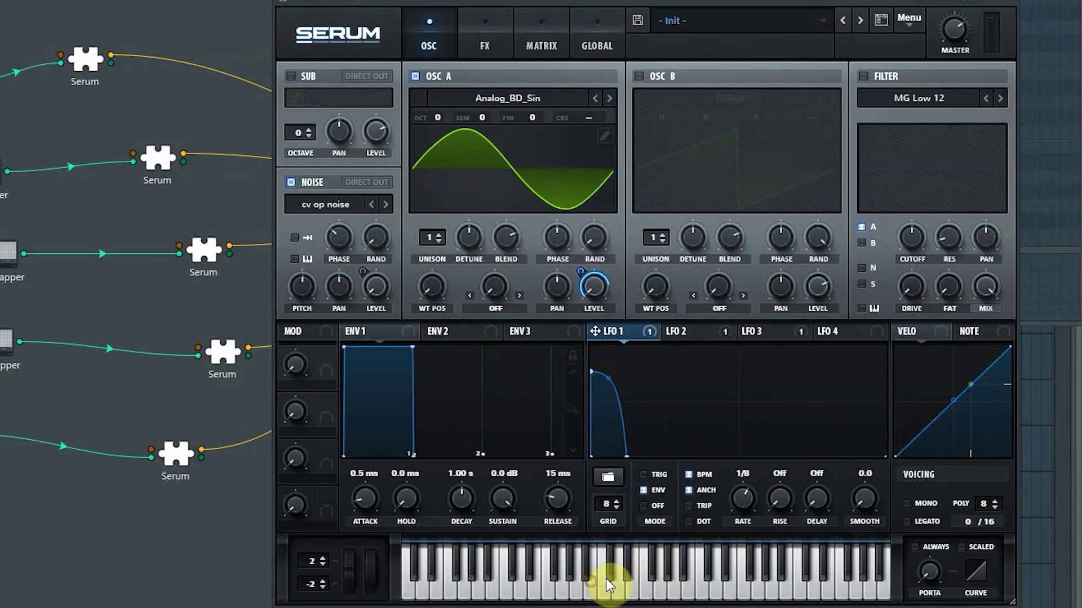
Raise LFO 3's second peak to full height and its noise level amount to about 70, set its rate to 1/8, and audition notes
left_click(685, 332)
left_click(755, 333)
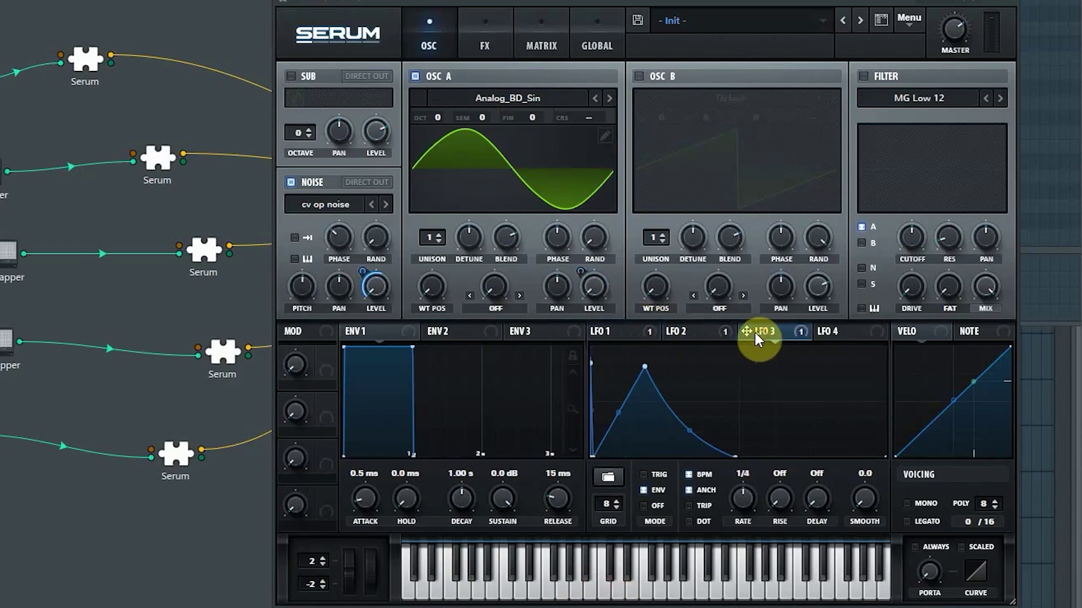
left_click_drag(644, 367, 646, 345)
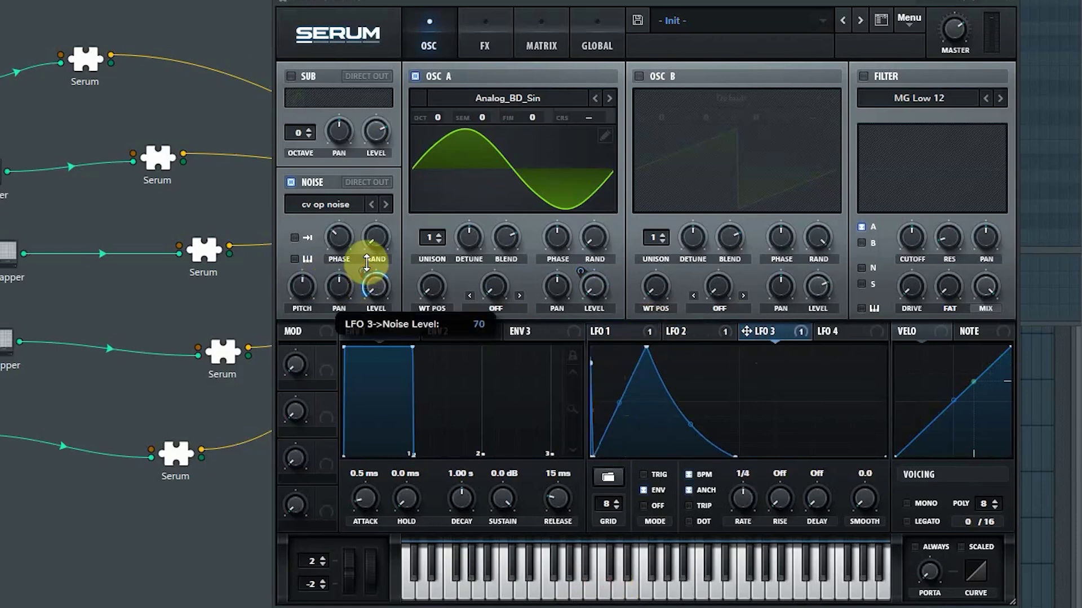
left_click(628, 584)
left_click(624, 583)
left_click(611, 586)
left_click(697, 588)
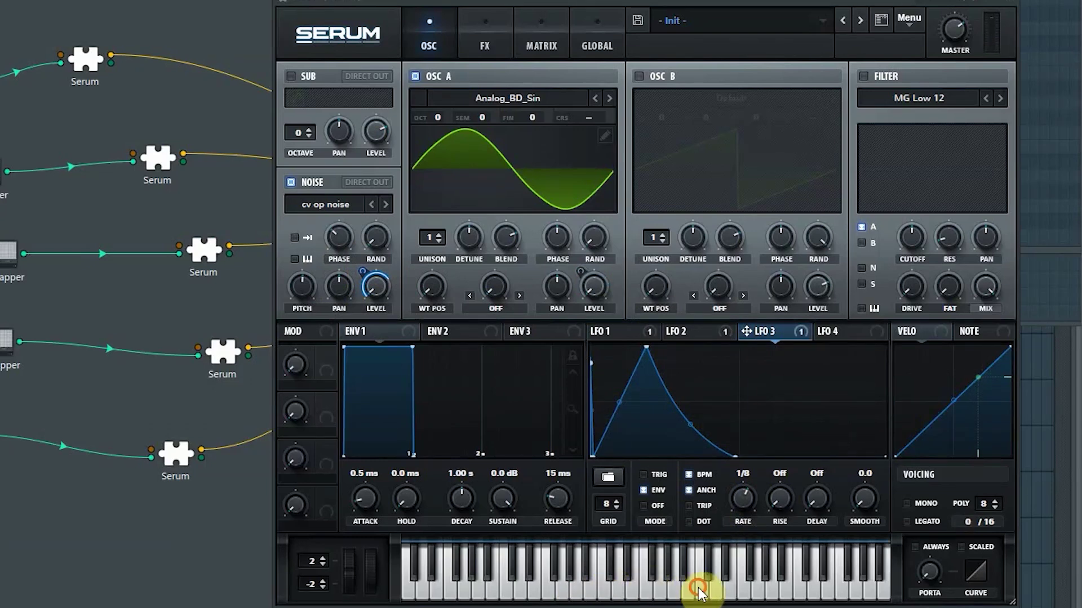
Move LFO 3's zero-level point between its two peaks slightly later, auditioning notes before and after
left_click(653, 586)
left_click(654, 574)
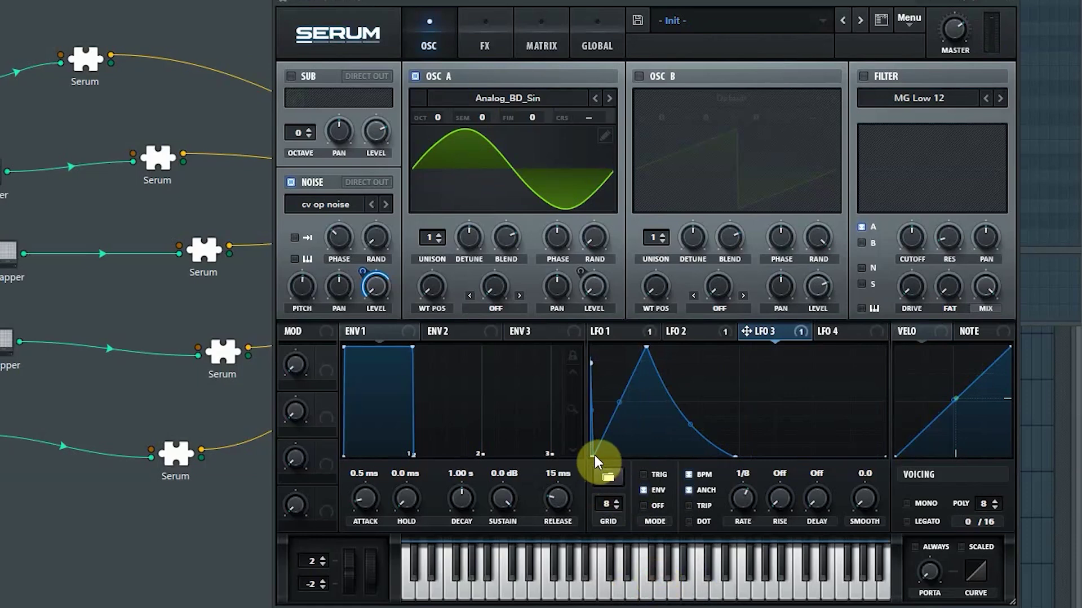
left_click_drag(594, 455, 597, 455)
left_click(639, 586)
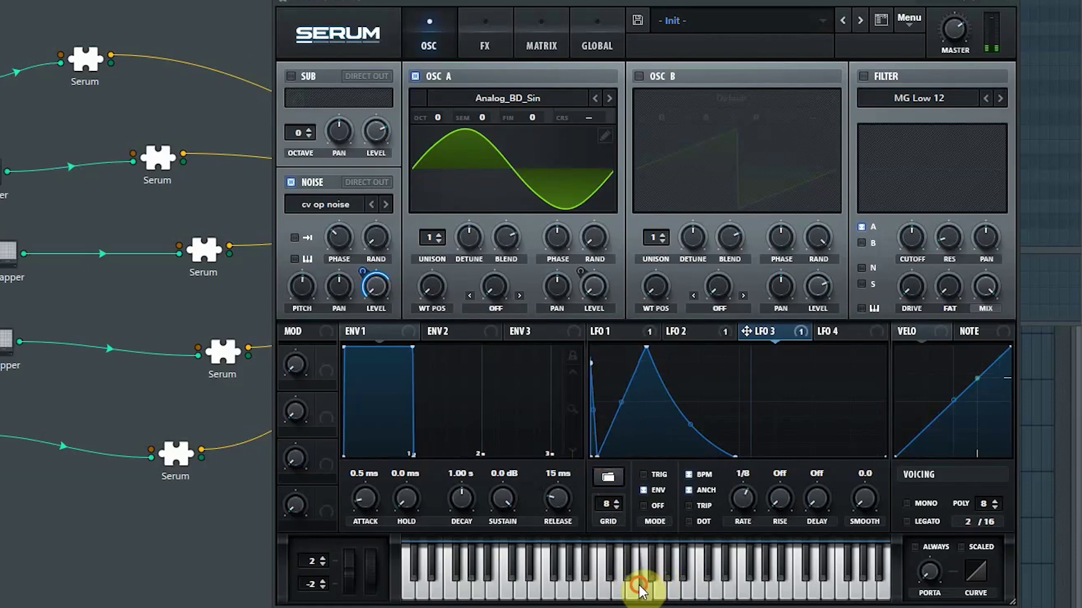
left_click(630, 587)
left_click(630, 588)
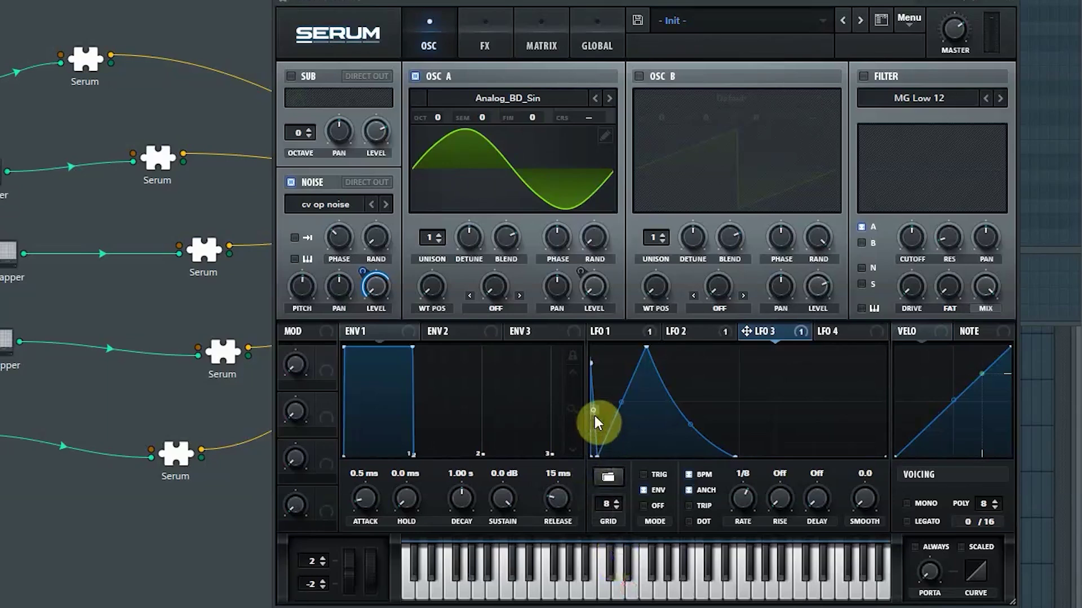
Bend LFO 3's first fall outward into a convex curve, try the curvature of its following rise, and audition notes
left_click(637, 588)
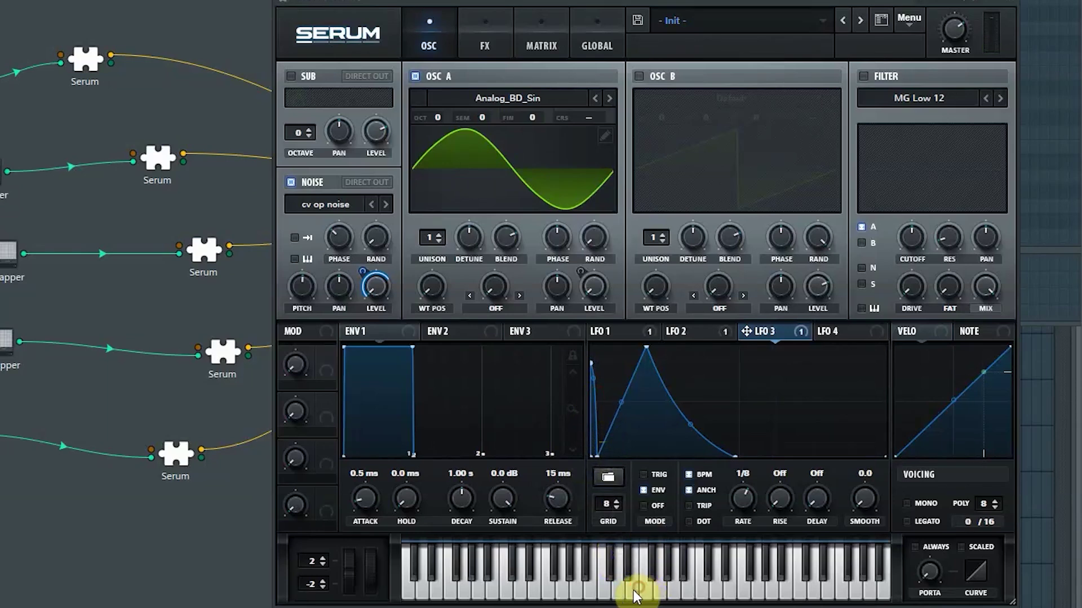
mouse_move(621, 402)
left_mouse_down()
mouse_move(627, 424)
mouse_move(618, 430)
mouse_move(617, 421)
left_mouse_up()
left_click(634, 596)
left_click(636, 592)
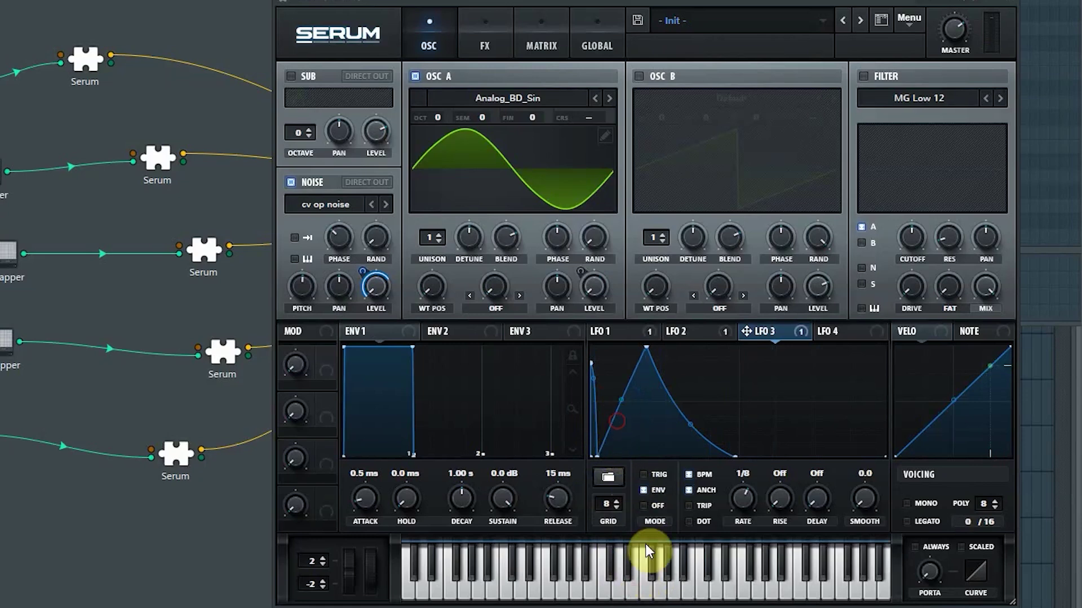
left_click(636, 586)
Extend LFO 3's second decay so it reaches zero slightly past the middle of the graph, and audition several notes
left_click_drag(733, 456, 755, 457)
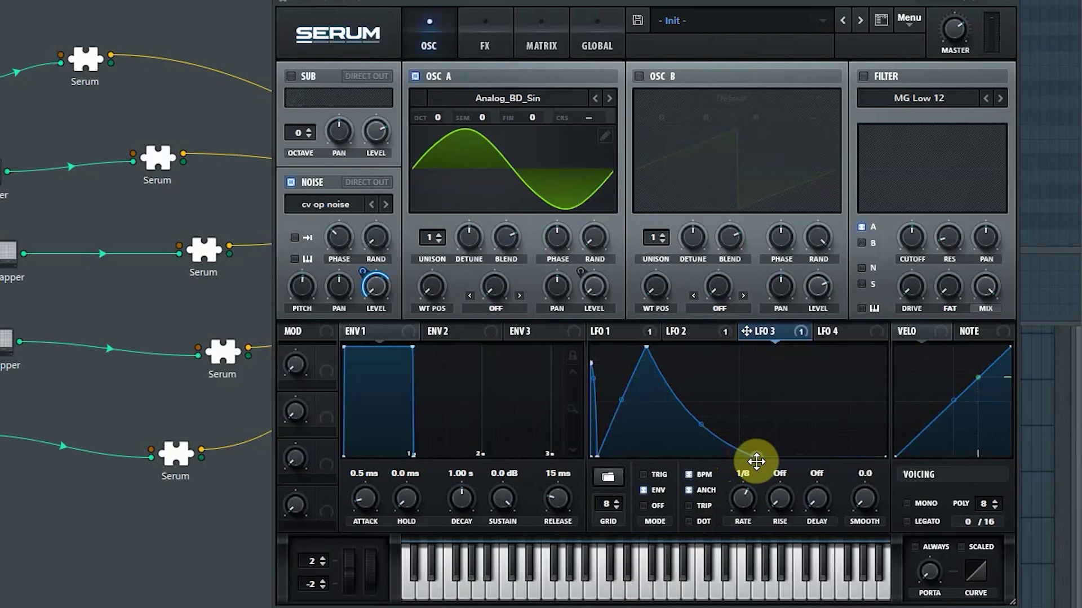
left_click(627, 591)
left_click(614, 588)
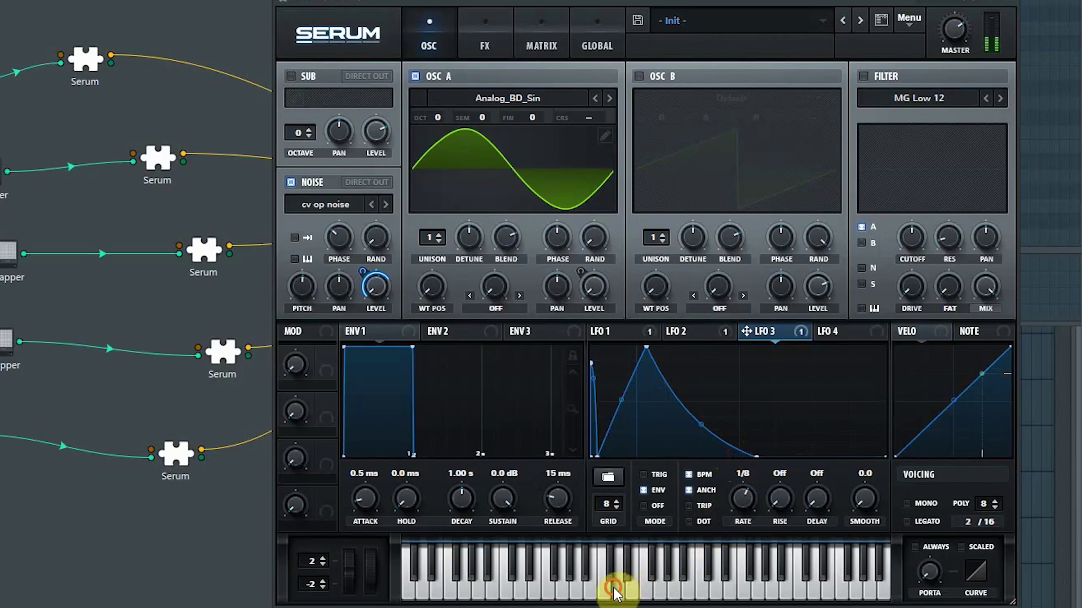
left_click(643, 590)
left_click(549, 586)
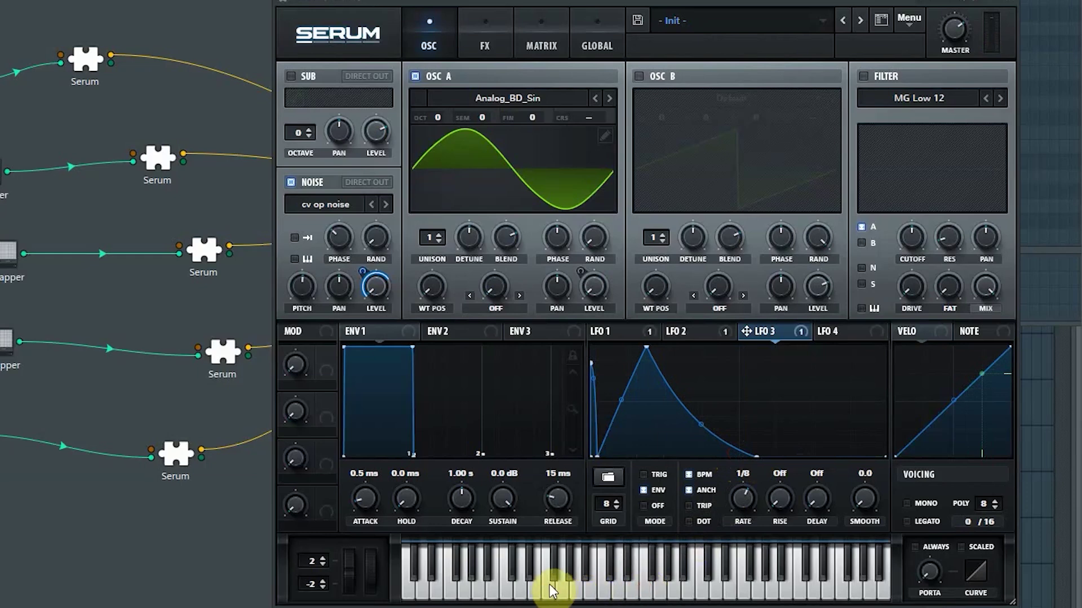
left_click(589, 586)
left_click(586, 575)
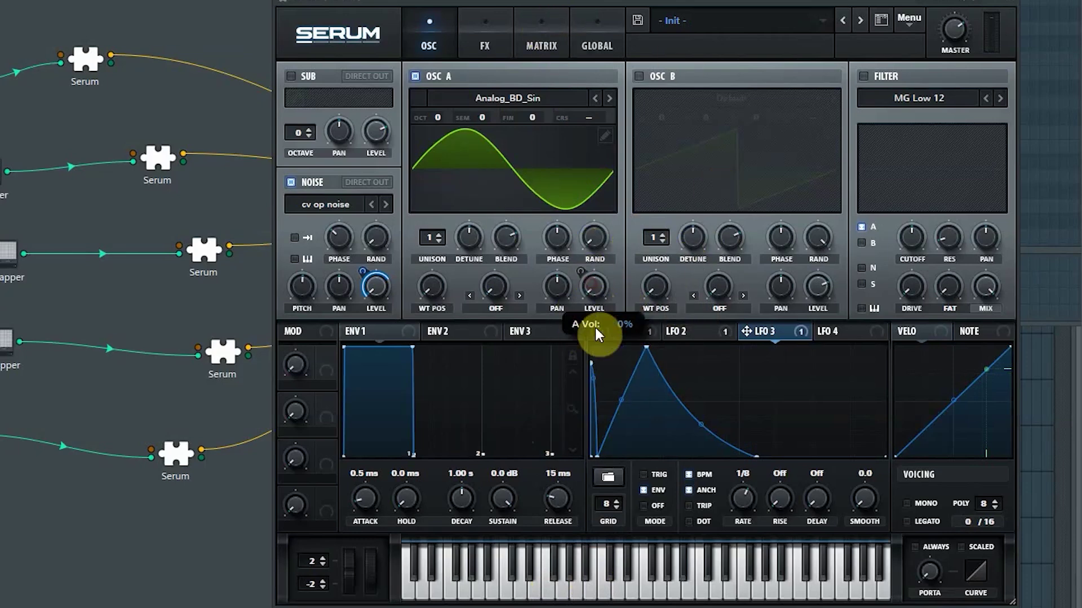
left_click(646, 329)
left_click(677, 330)
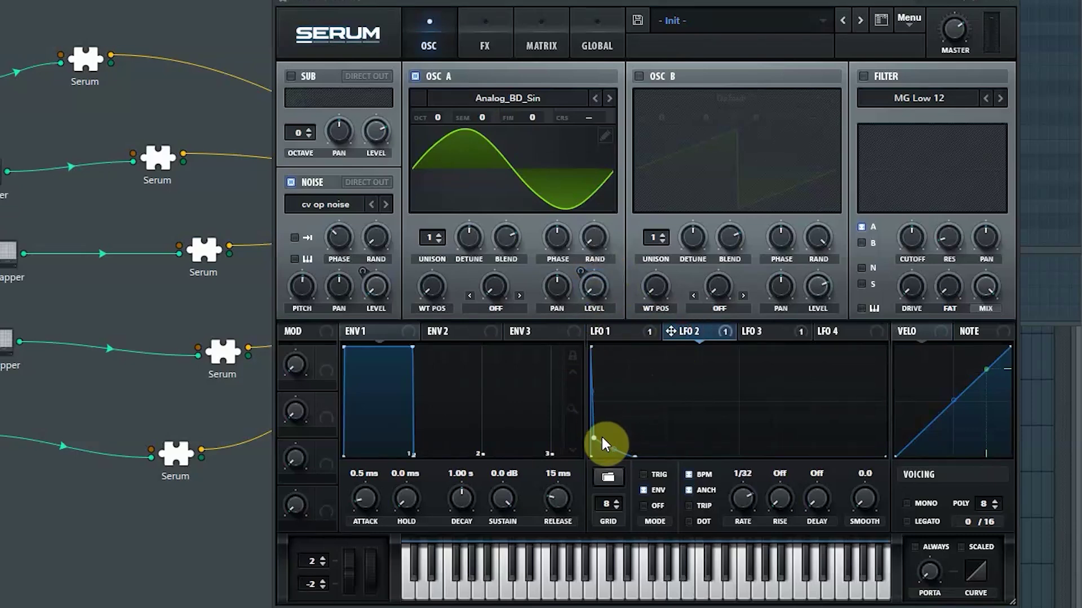
left_click(747, 330)
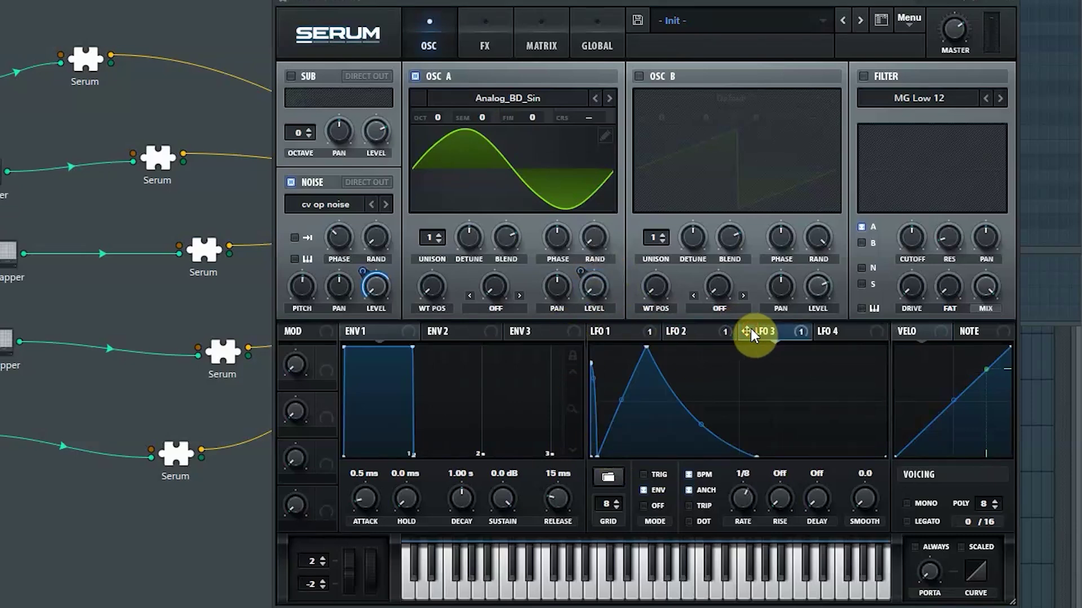
left_click(413, 346)
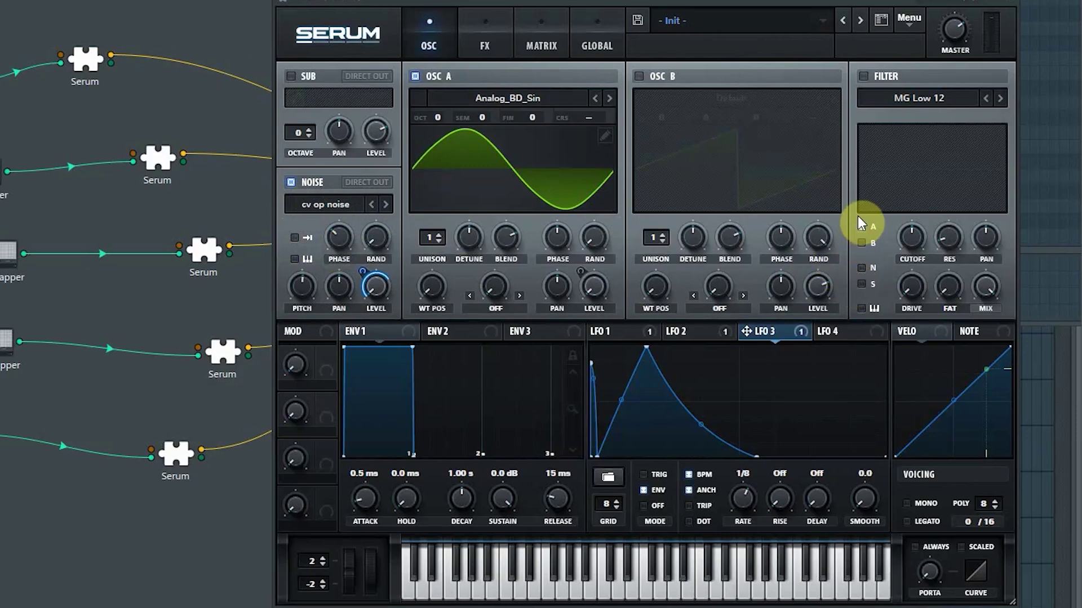
Route only the noise through the filter, choose the High 18 filter type, and enable the filter
left_click(1000, 97)
left_click(1000, 97)
left_click(999, 97)
left_click(1000, 97)
left_click(1000, 97)
left_click(1000, 97)
left_click(1000, 97)
left_click(999, 97)
left_click(999, 99)
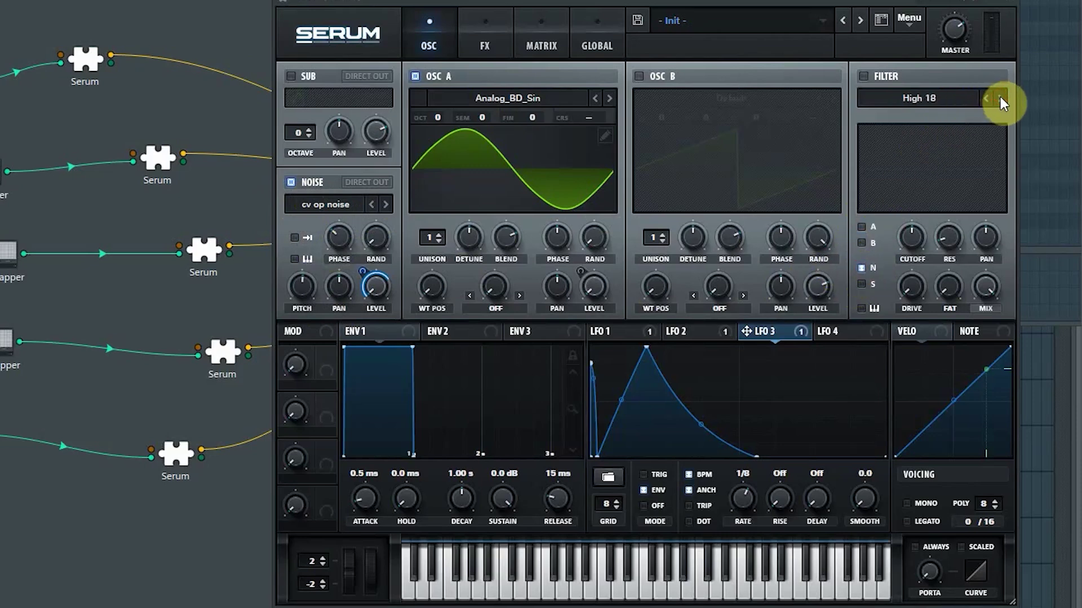
left_click(865, 76)
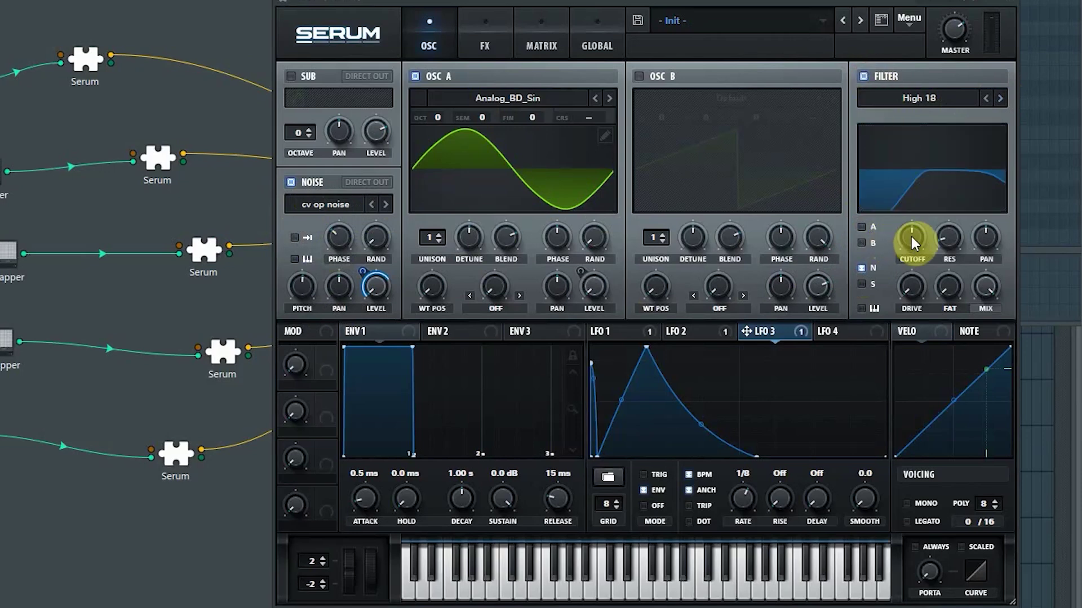
Raise the high-pass filter's cutoff well above its middle setting and audition several notes
left_click_drag(911, 237, 914, 206)
left_click(634, 577)
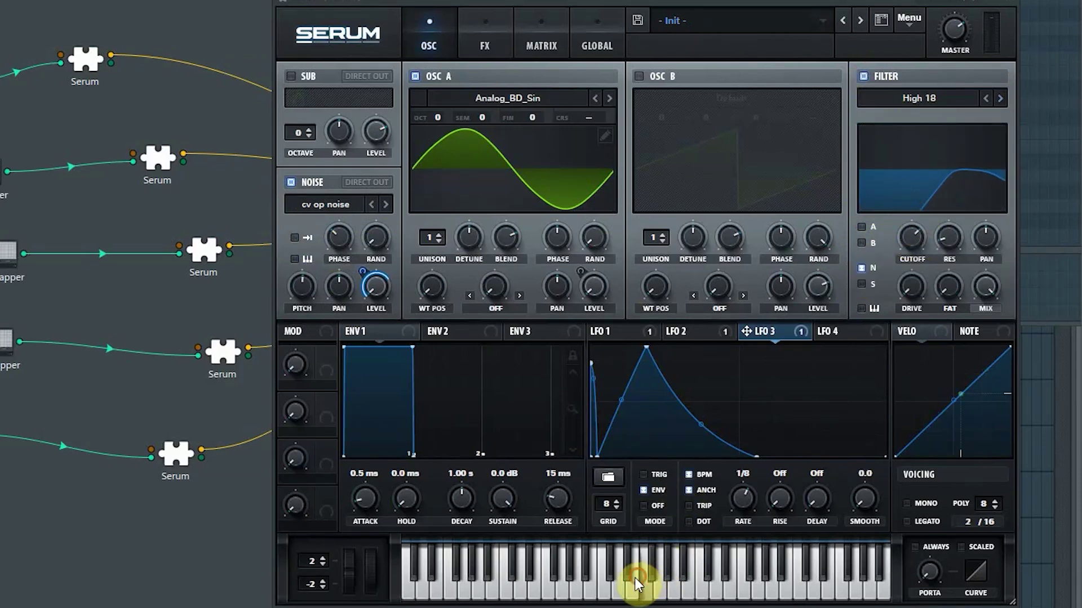
left_click(617, 581)
left_click(600, 586)
left_click(620, 586)
left_click(621, 585)
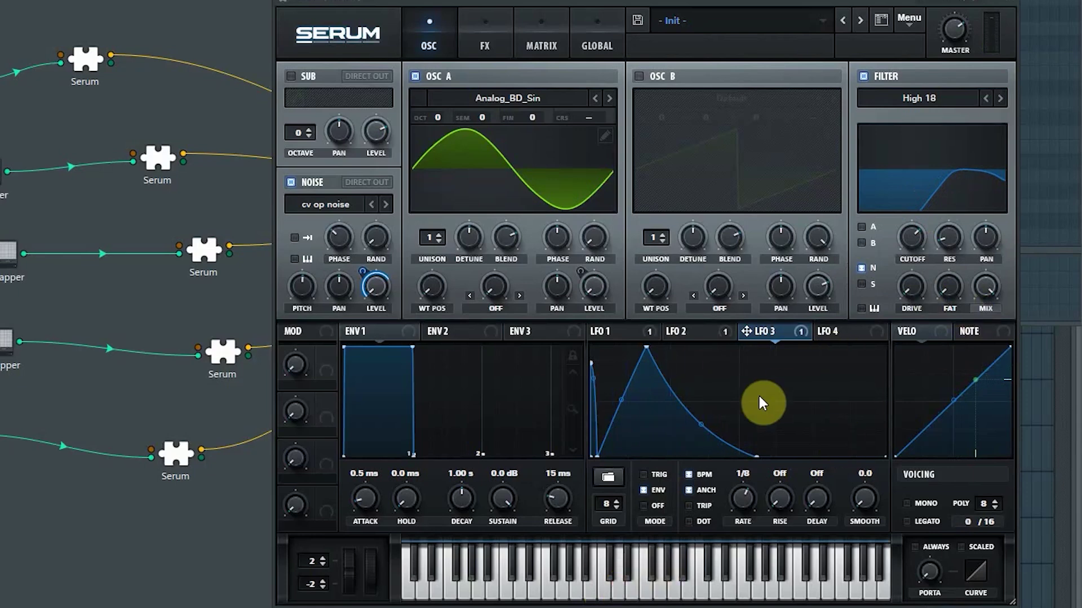
Assign LFO 3 to the filter cutoff and lower the base cutoff to about its middle setting, auditioning notes between adjustments
left_click_drag(750, 331, 902, 241)
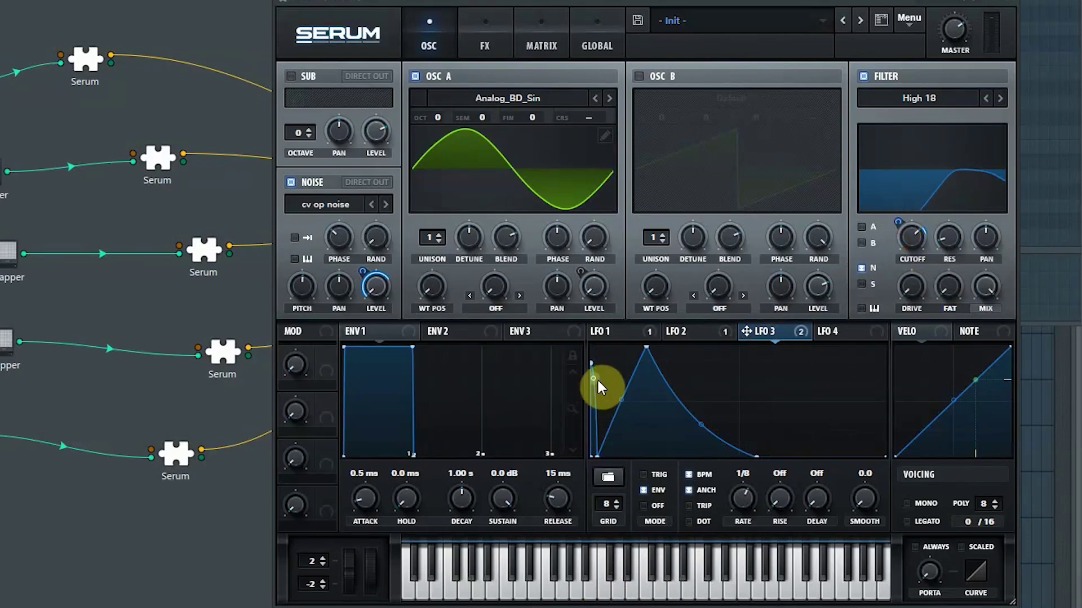
left_click(292, 182)
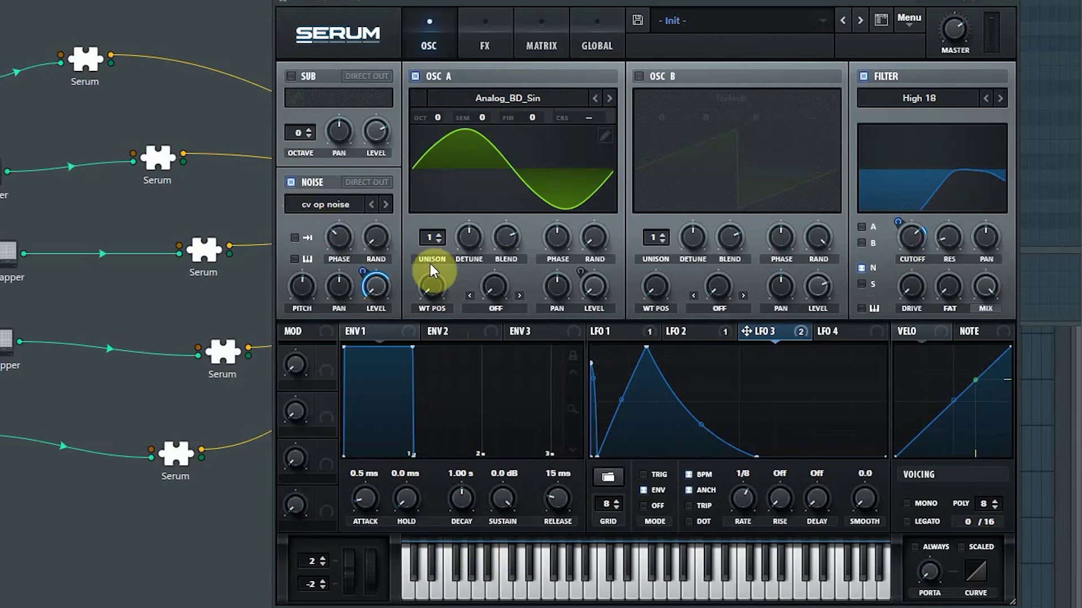
left_click_drag(899, 221, 913, 245)
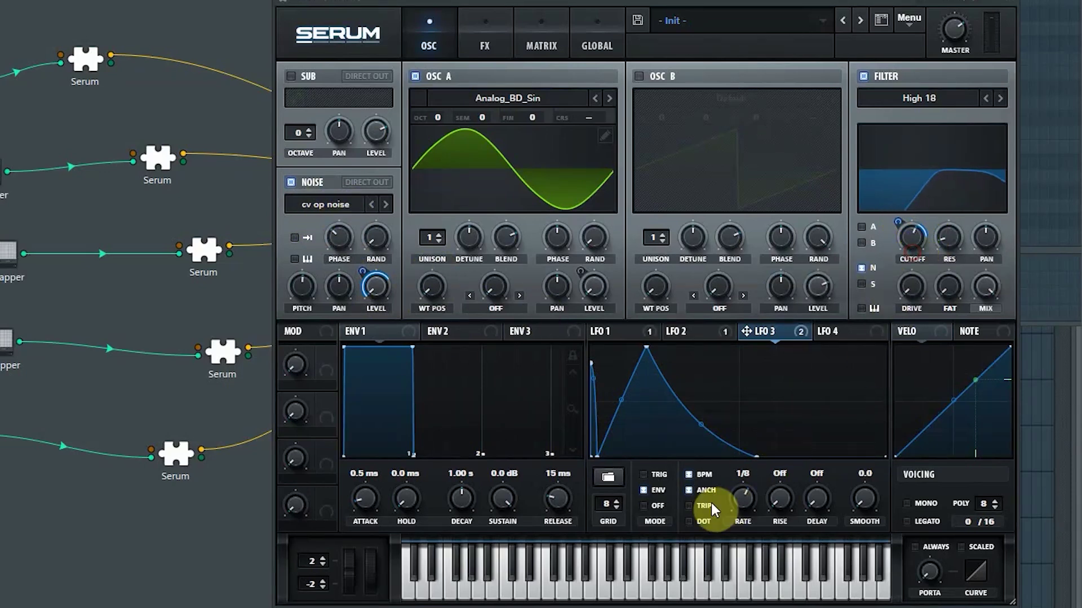
left_click(618, 589)
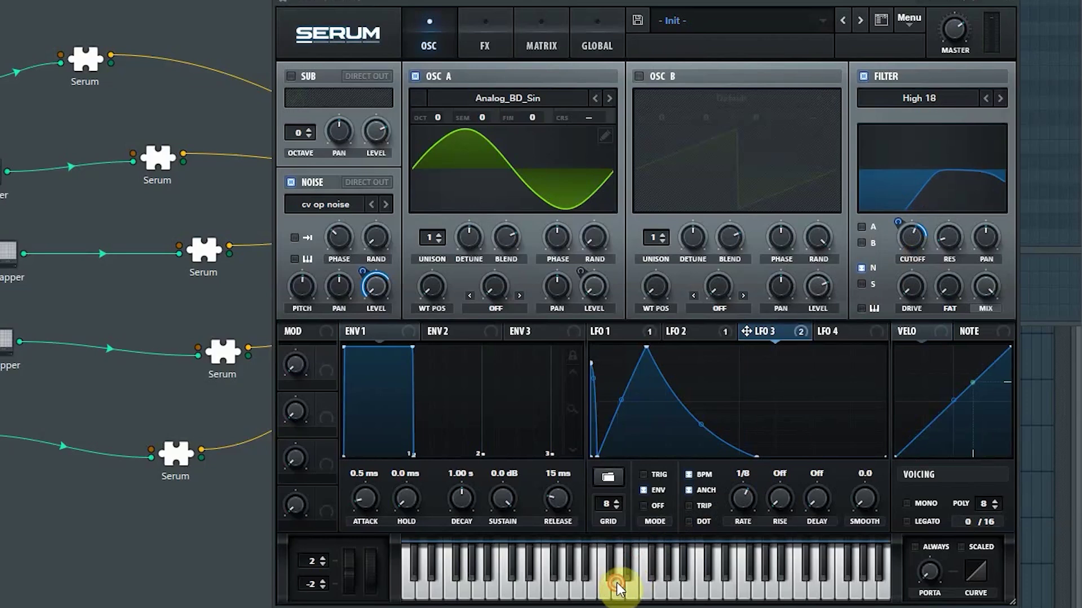
left_click_drag(901, 224, 911, 252)
left_click(616, 582)
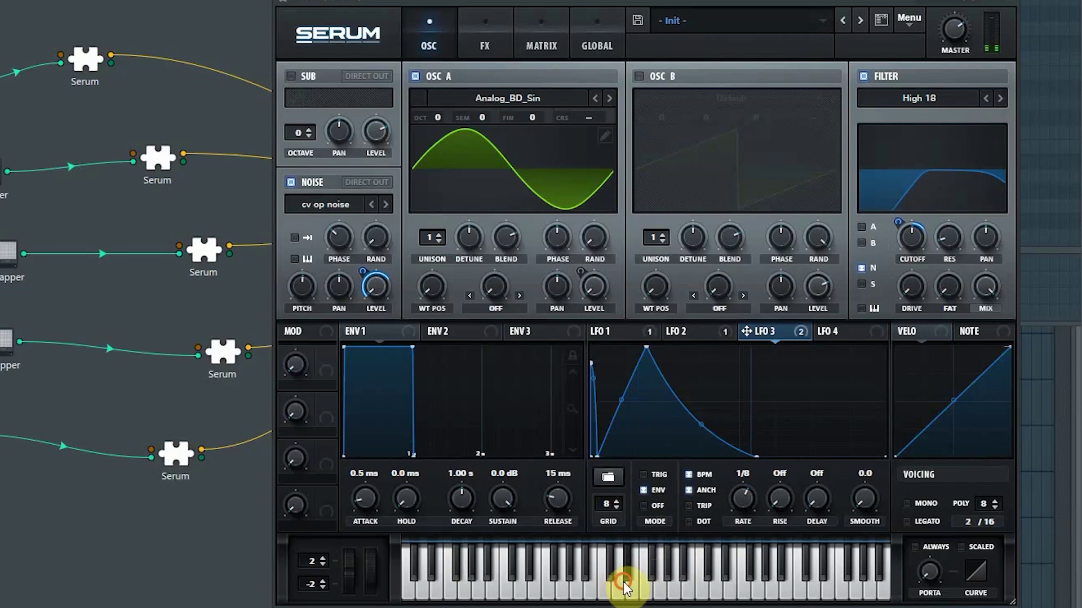
Play a range of low and middle notes to audition the drum with its filtered noise
left_click(555, 589)
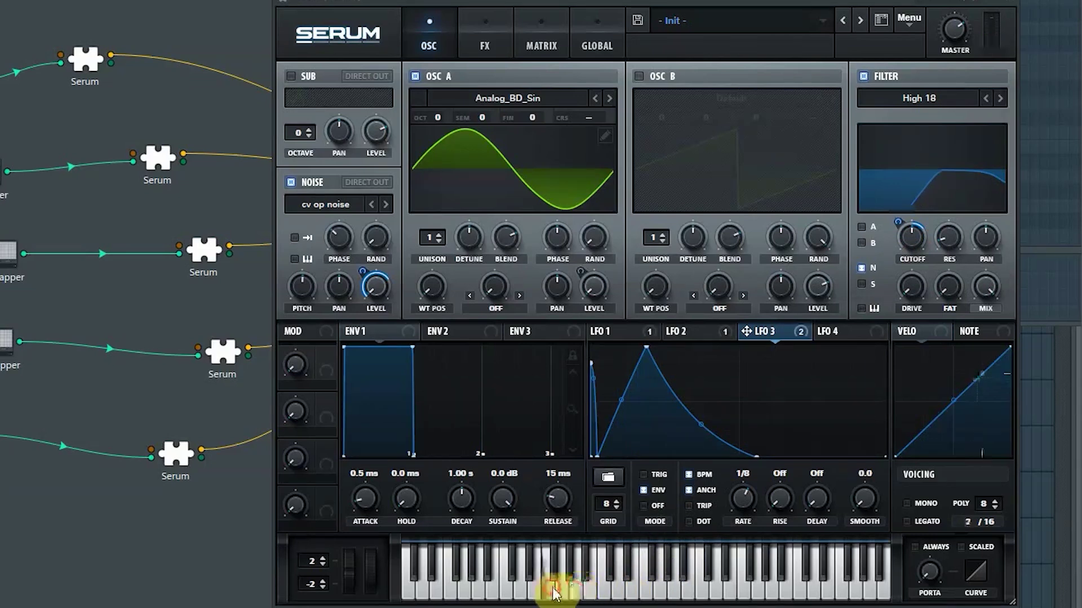
left_click(633, 587)
left_click(551, 596)
left_click(567, 586)
left_click(536, 591)
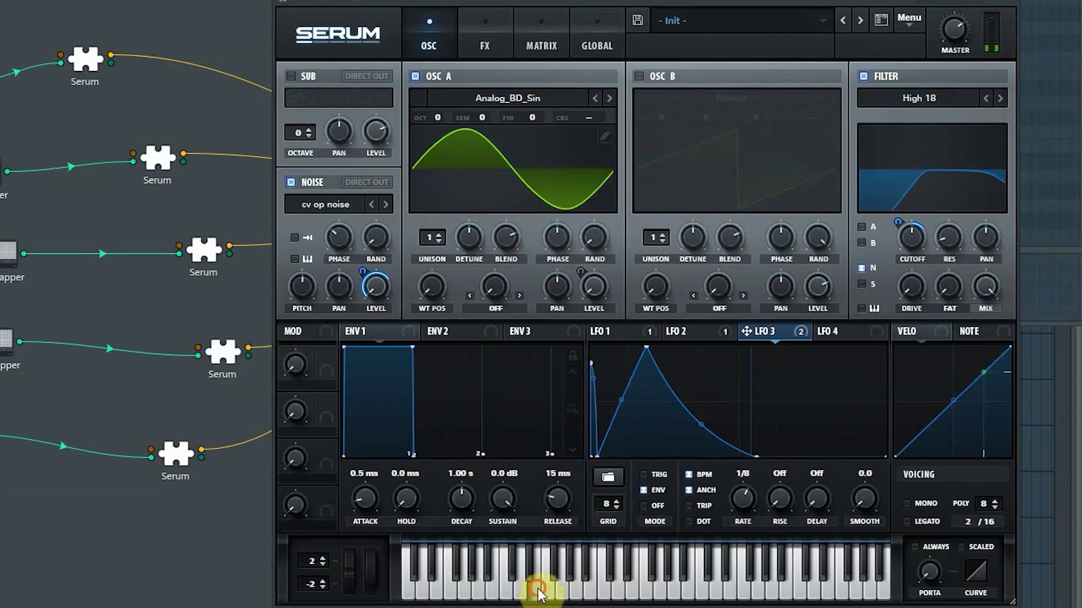
left_click(551, 586)
left_click(565, 582)
left_click(578, 582)
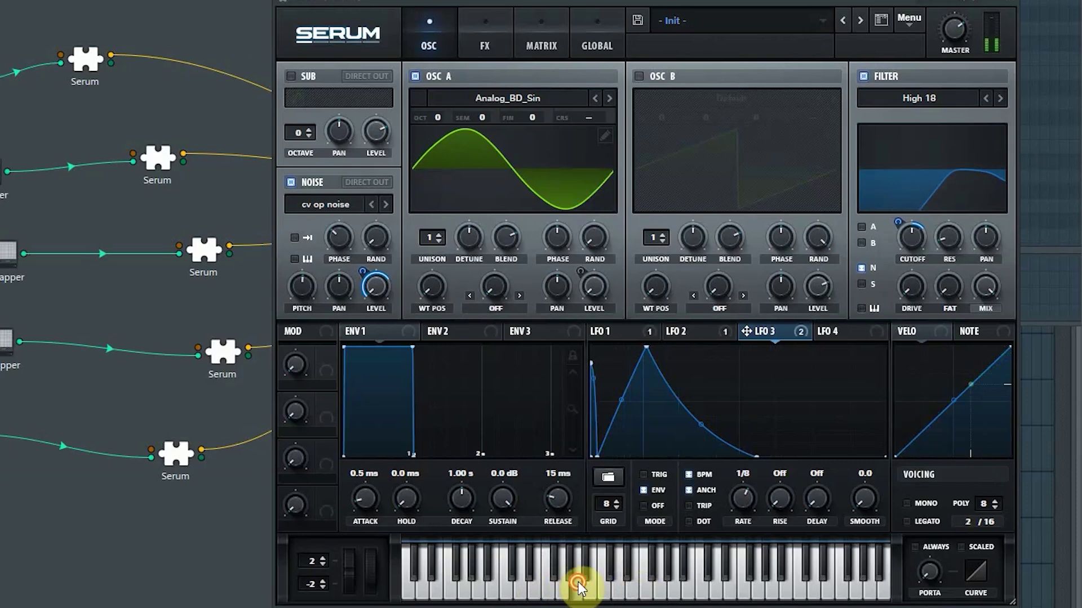
left_click(579, 583)
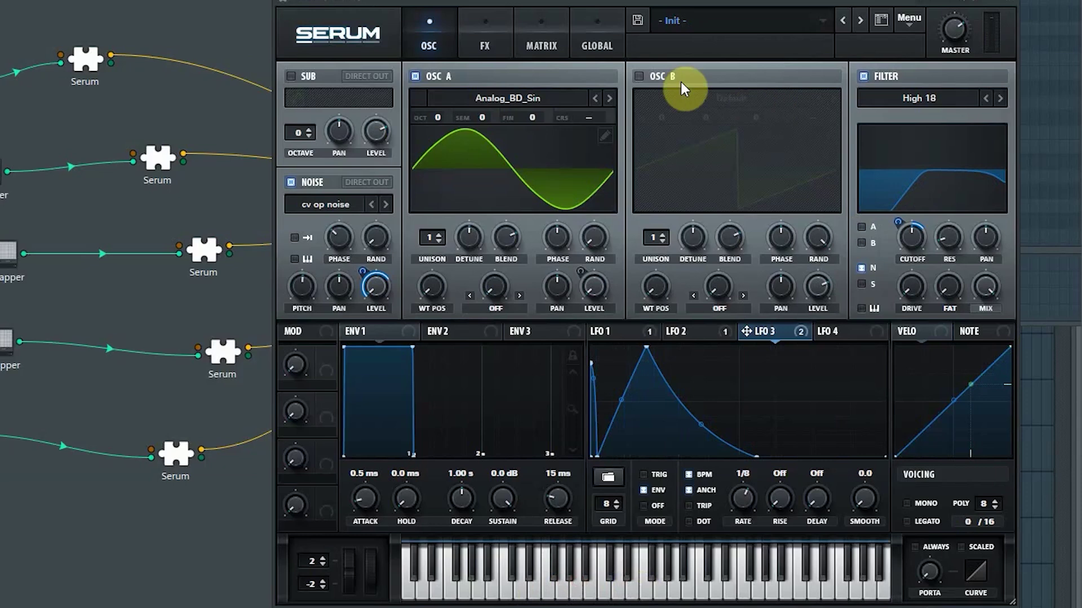
Enable the Distortion effect in its Tube mode and audition several notes
left_click(492, 44)
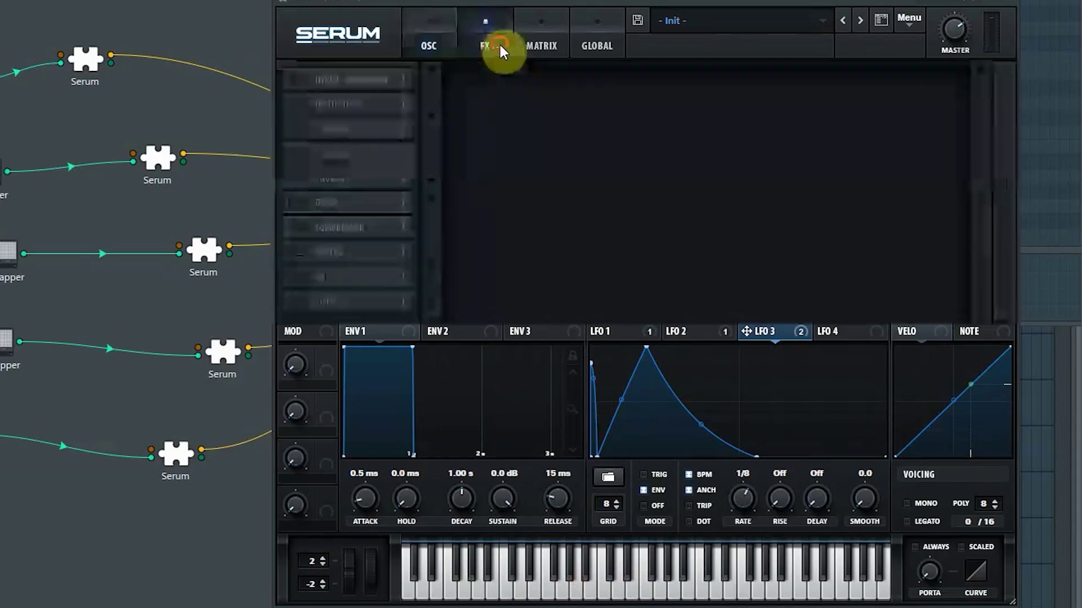
left_click(295, 105)
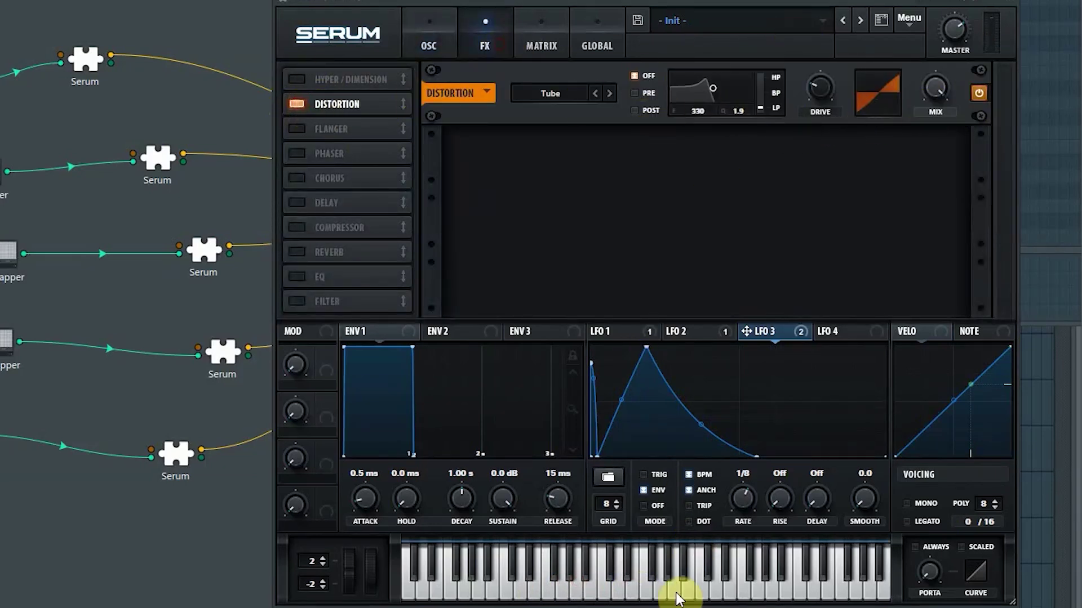
left_click(533, 589)
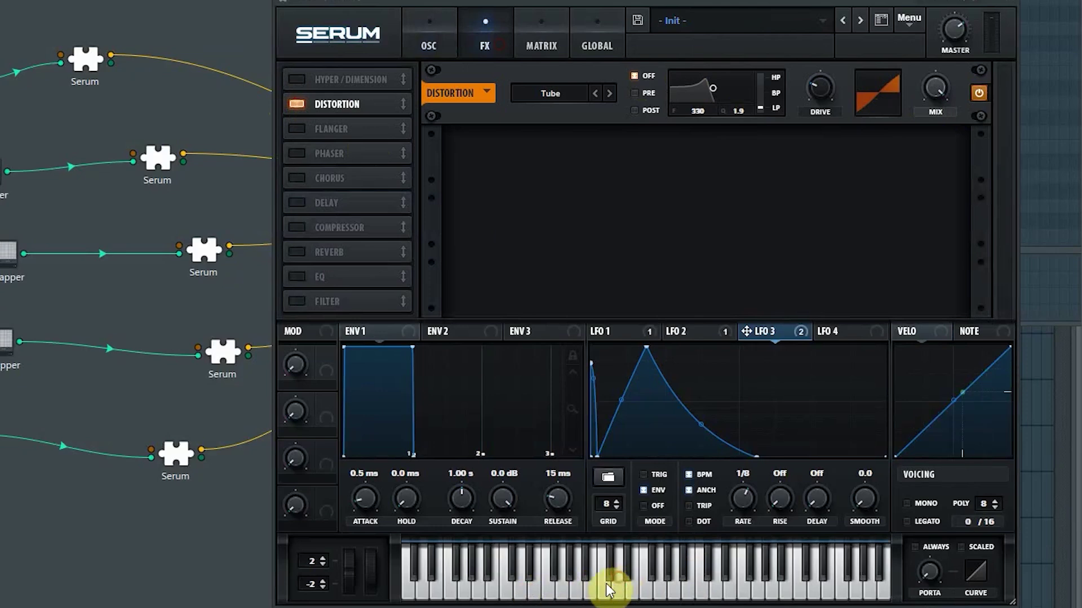
left_click(594, 586)
left_click(606, 585)
left_click(579, 588)
left_click(597, 585)
left_click(603, 582)
left_click(600, 586)
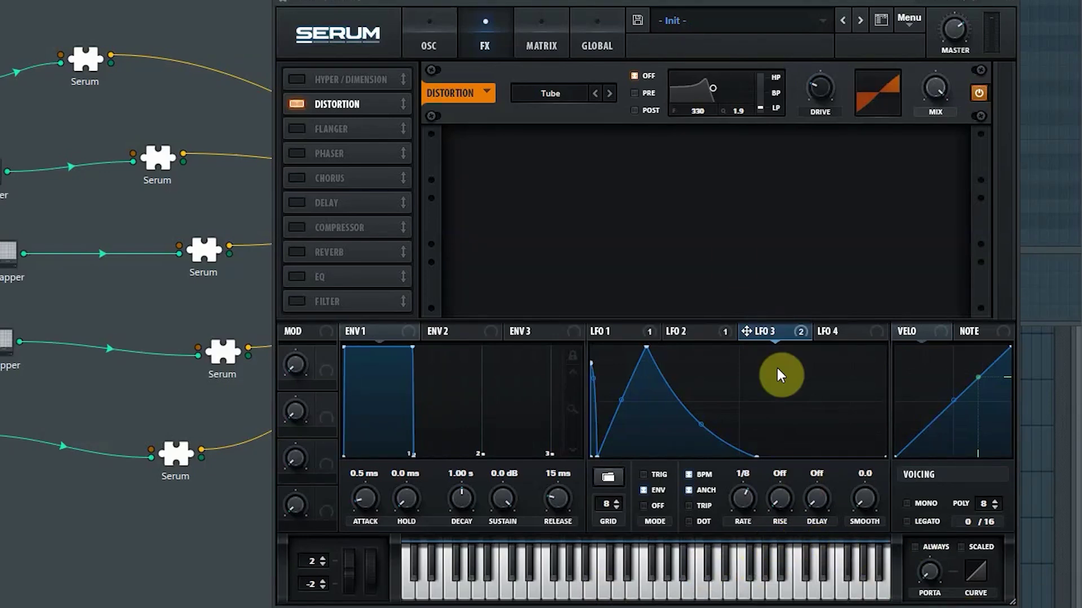
Review the oscillator settings and the shapes of LFO 1, LFO 2 and LFO 3
left_click(423, 45)
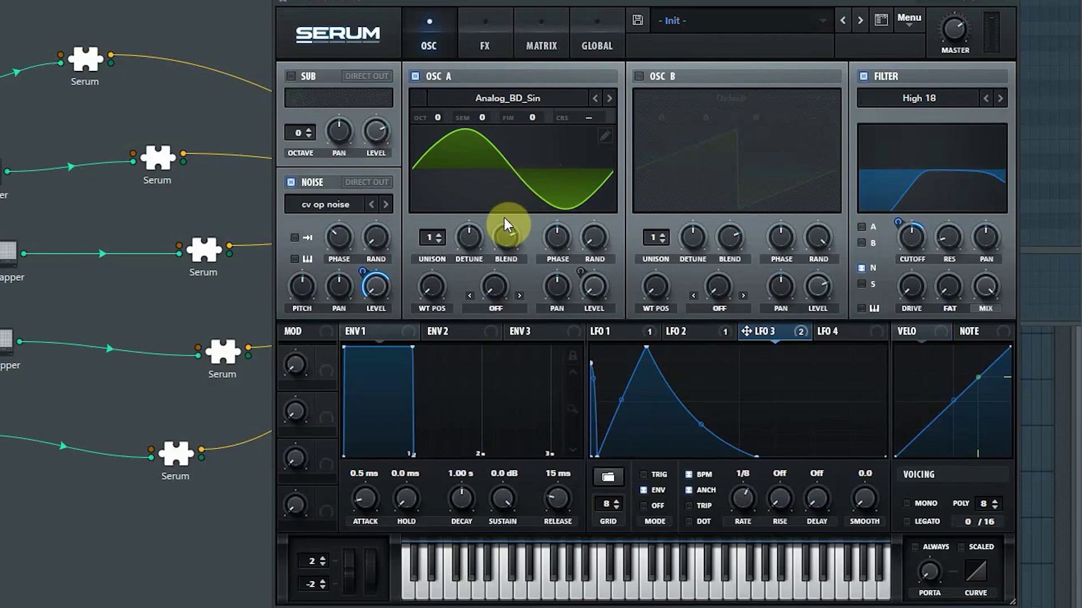
left_click(605, 333)
left_click(676, 334)
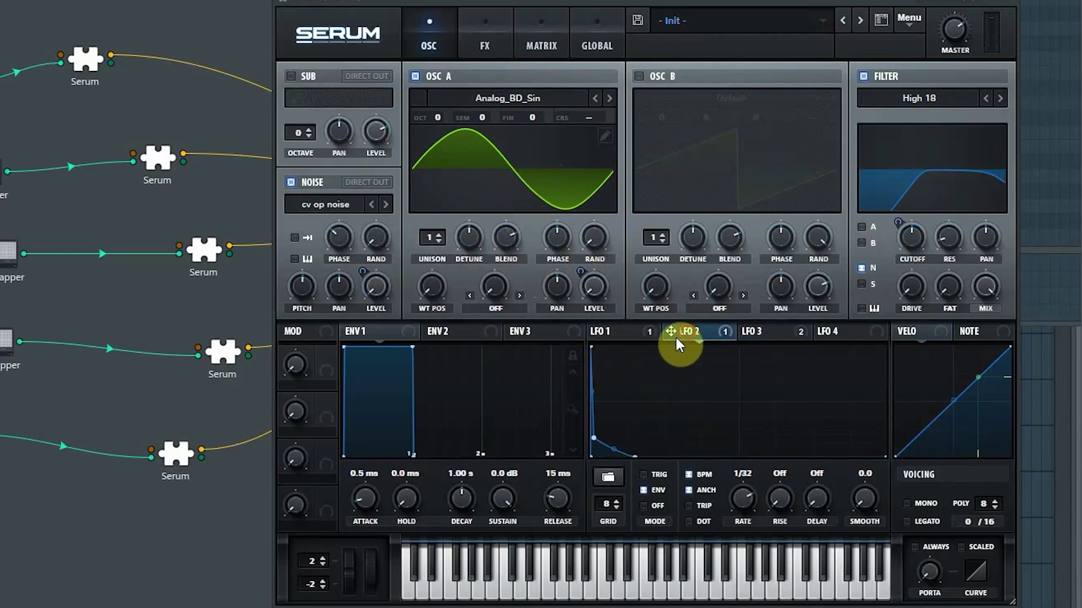
left_click(605, 332)
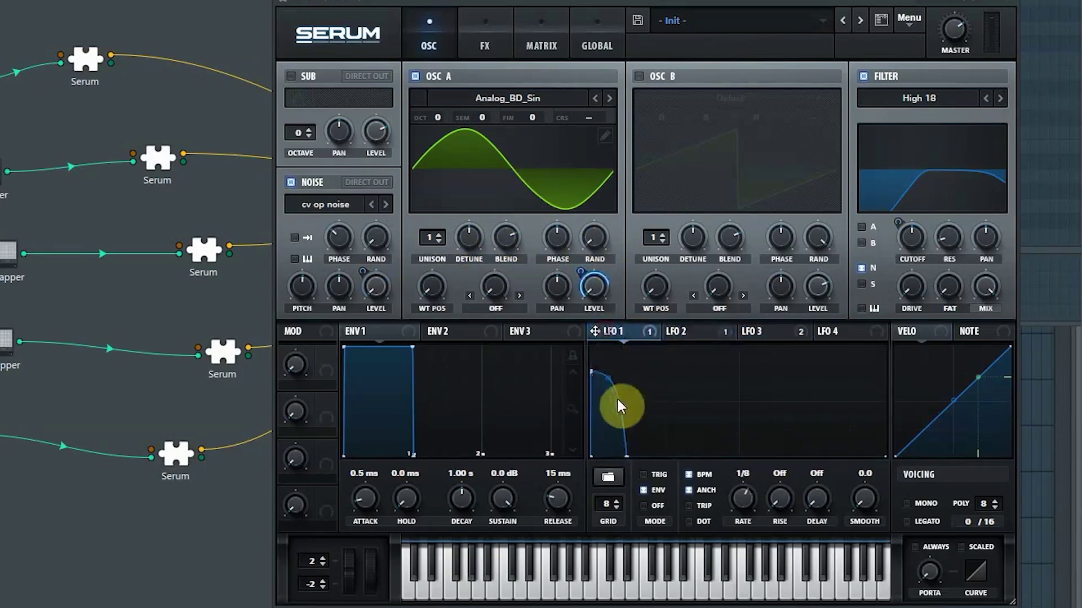
left_click(723, 332)
left_click(777, 332)
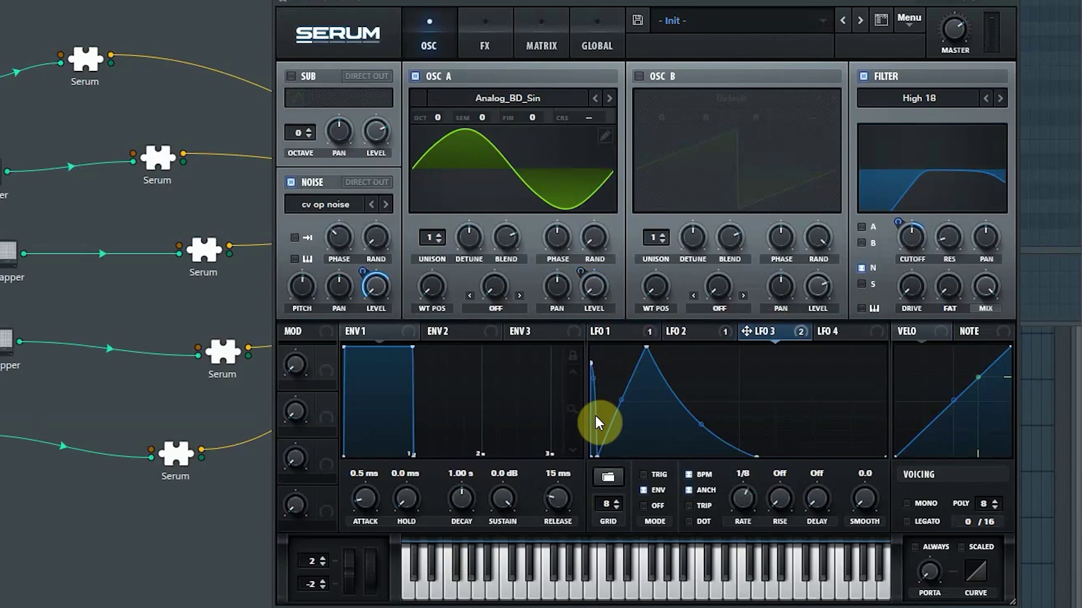
Raise the Tube distortion's drive to 68%
left_click(500, 50)
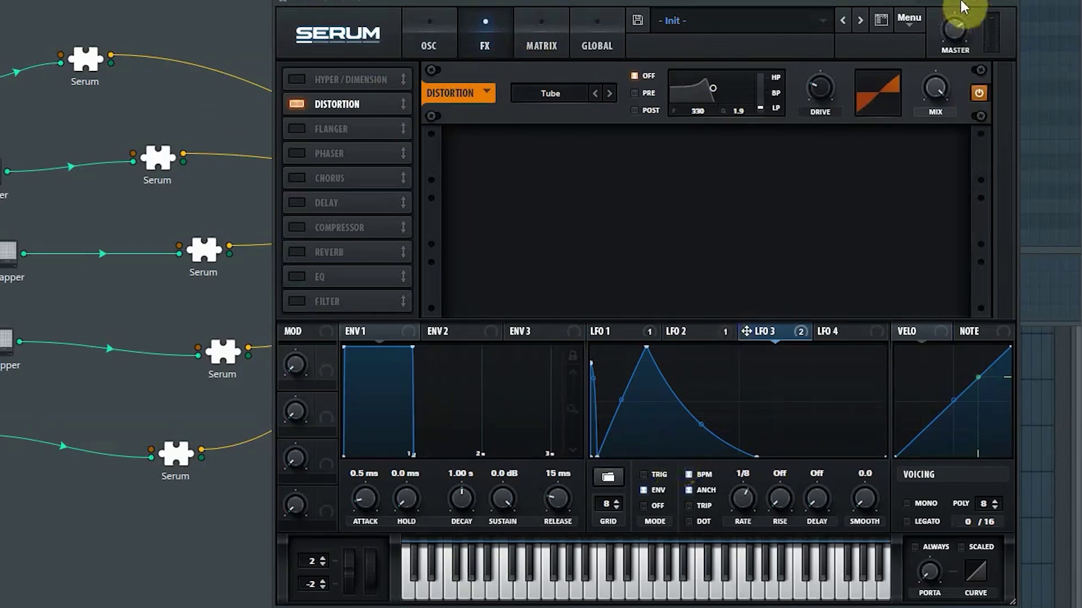
left_click_drag(812, 93, 830, 12)
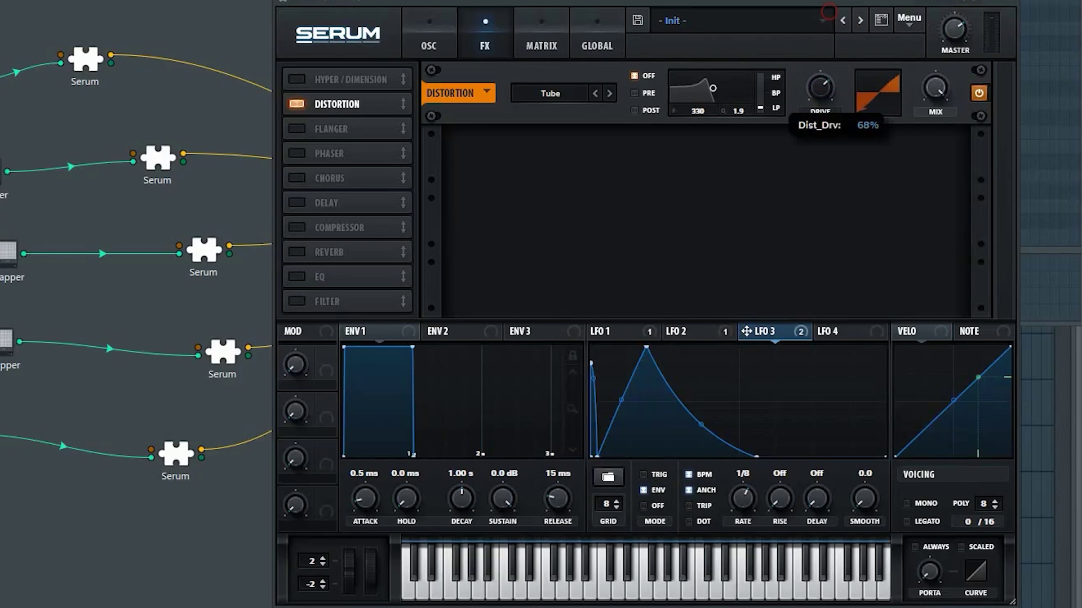
Try a higher drive on the Tube distortion and audition several low notes
left_click(620, 571)
left_click(571, 589)
left_click(573, 587)
left_click(573, 586)
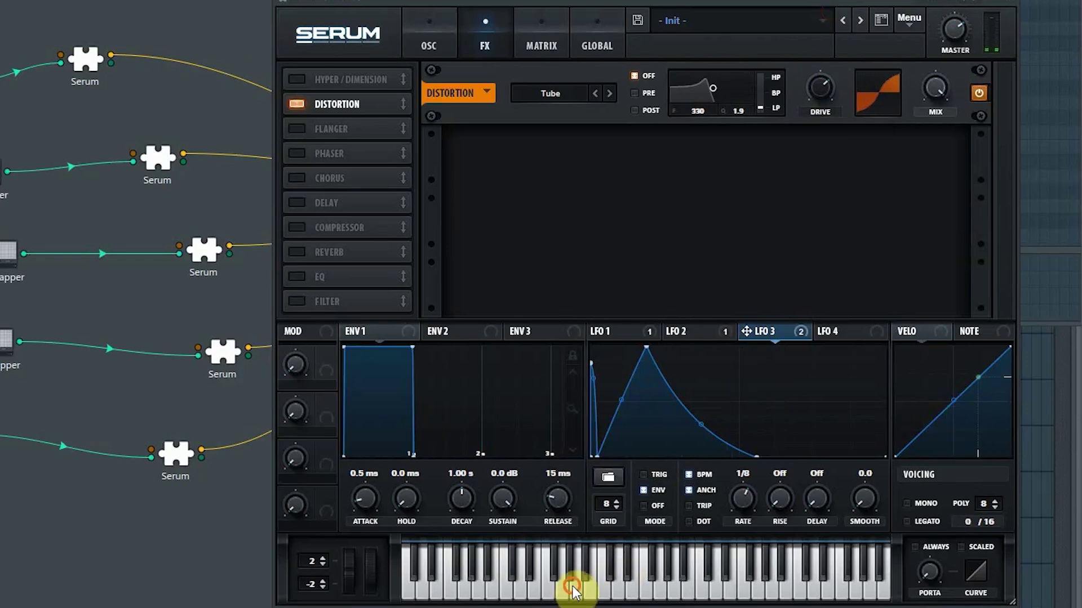
left_click_drag(820, 97, 817, 82)
left_click(578, 581)
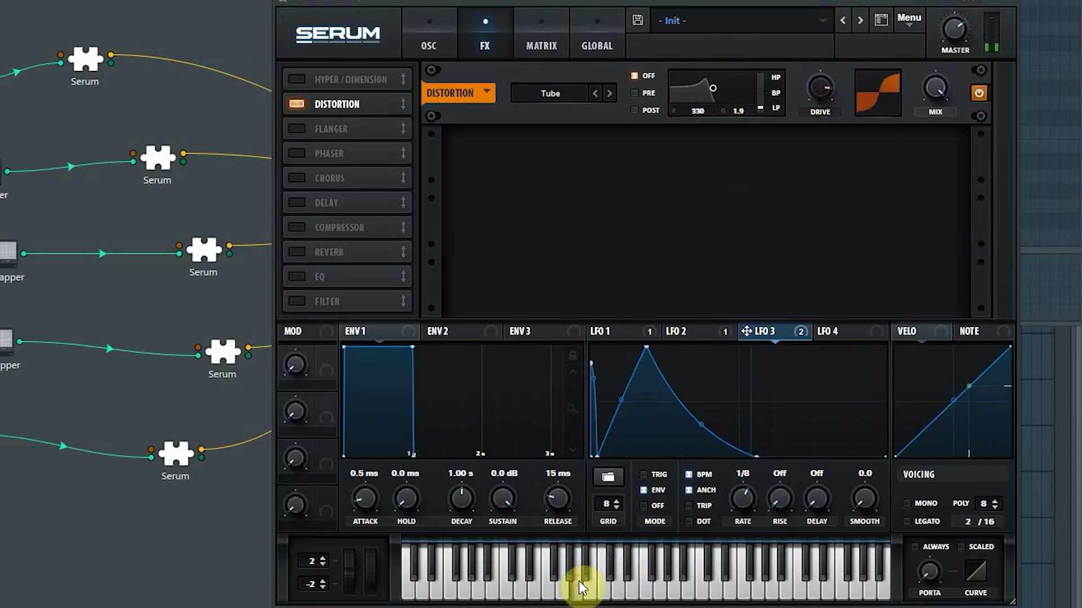
Lower the distortion drive to 50%, assign LFO 3 to modulate it, and check the oscillator and filter settings
left_click(820, 89)
left_click_drag(822, 91, 809, 149)
left_click_drag(745, 330, 816, 97)
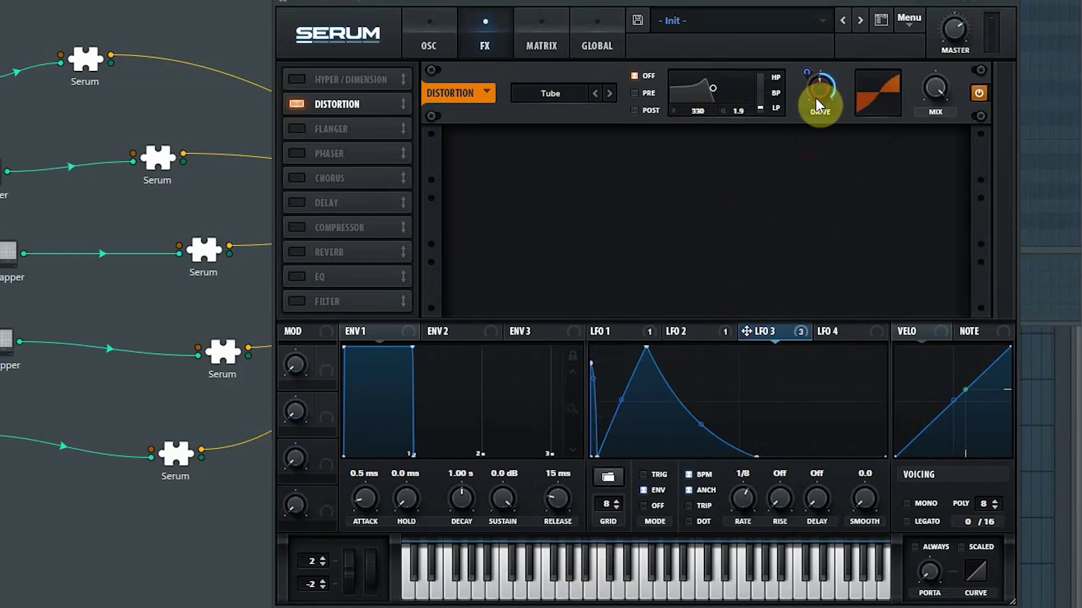
left_click(439, 57)
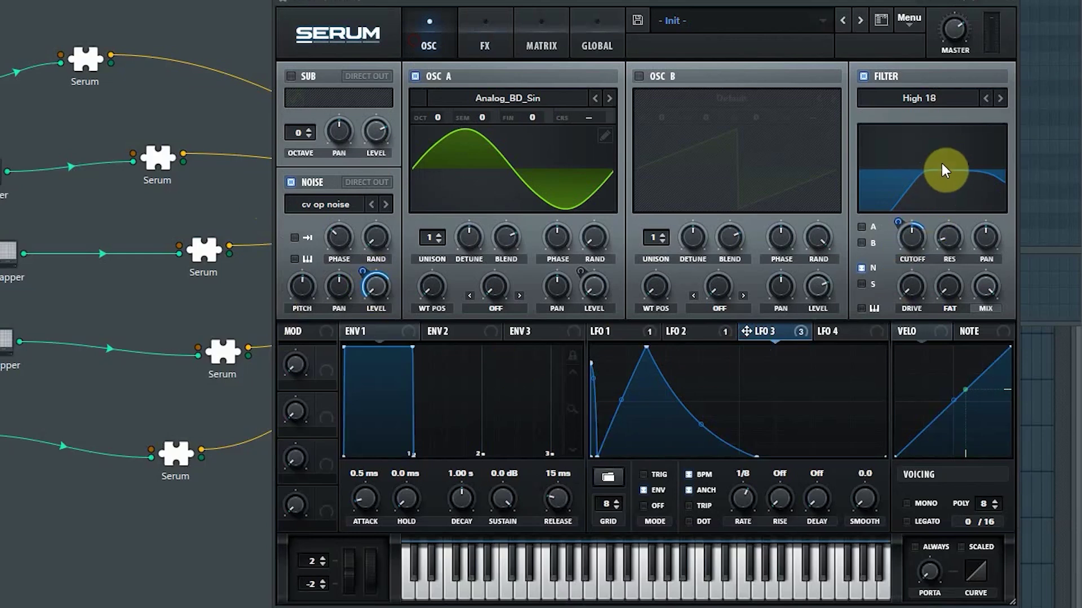
left_click(489, 46)
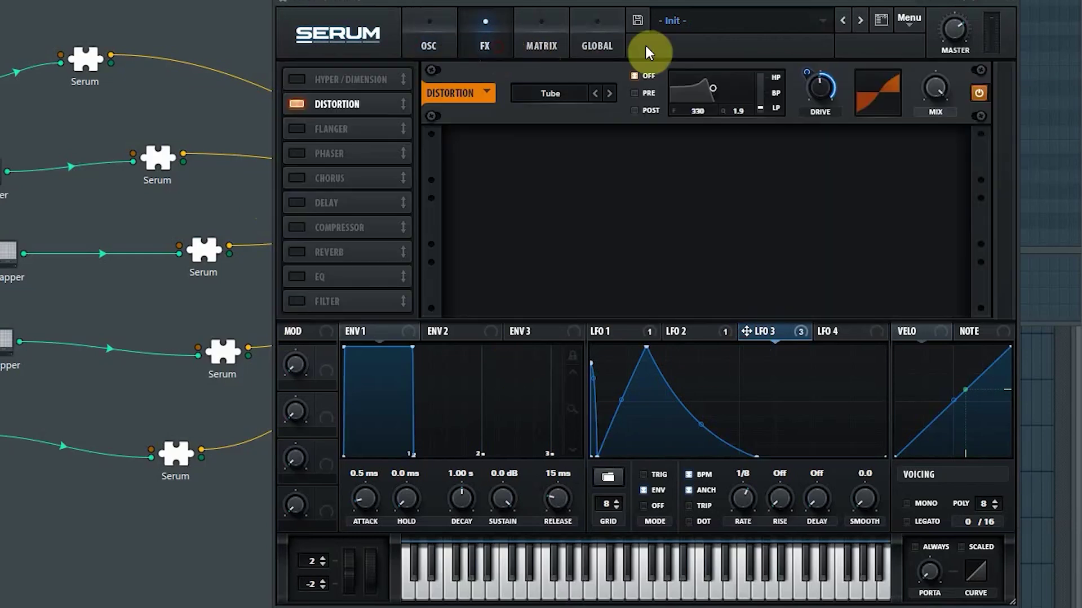
Reduce the depth of LFO 3's modulation on the distortion drive and audition several notes
mouse_move(818, 96)
left_mouse_down()
mouse_move(818, 108)
mouse_move(819, 95)
left_mouse_up()
left_click(583, 589)
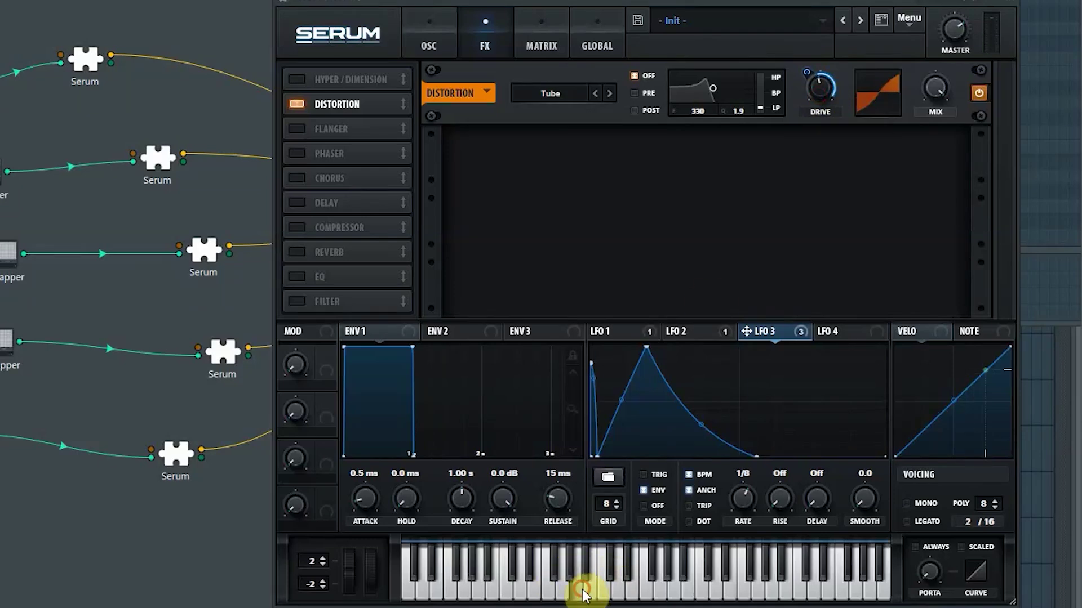
left_click_drag(807, 84, 818, 90)
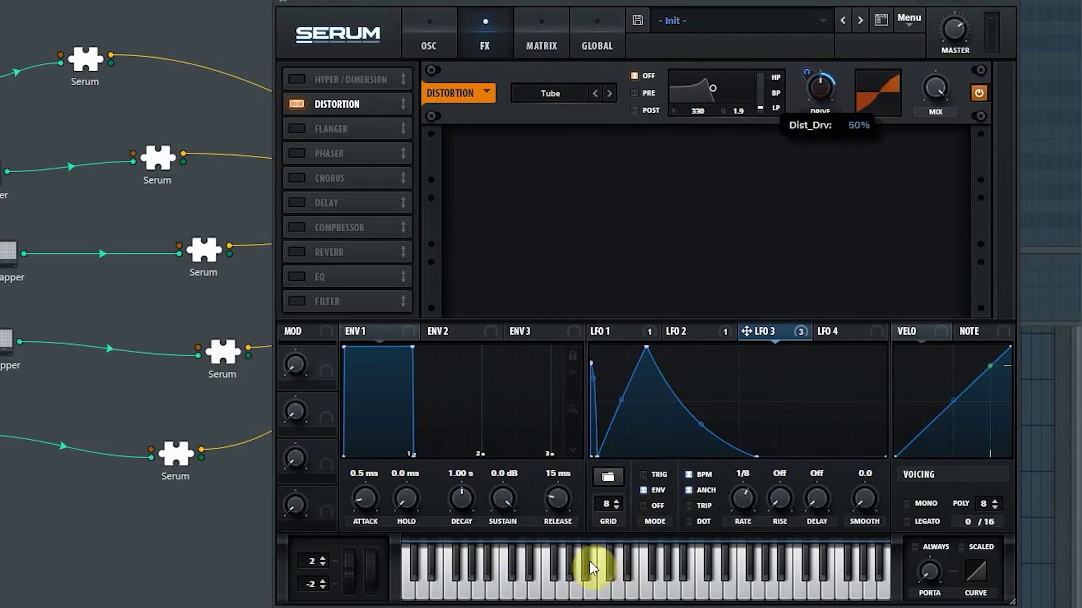
left_click(576, 580)
left_click(576, 582)
left_click(575, 583)
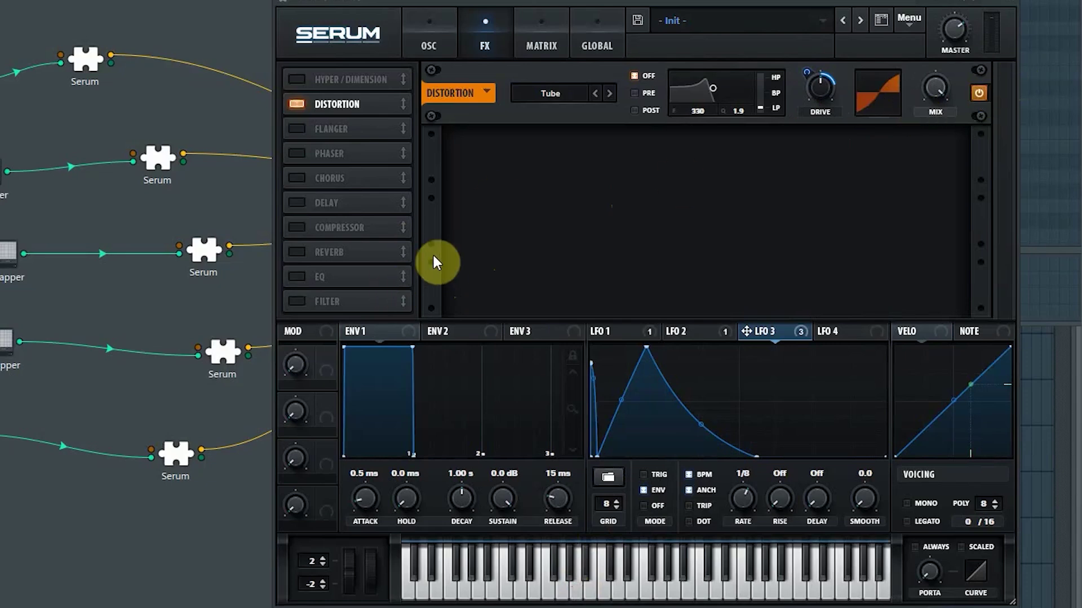
Enable the EQ effect, set its low band to Peak, and raise that band's frequency
left_click(294, 277)
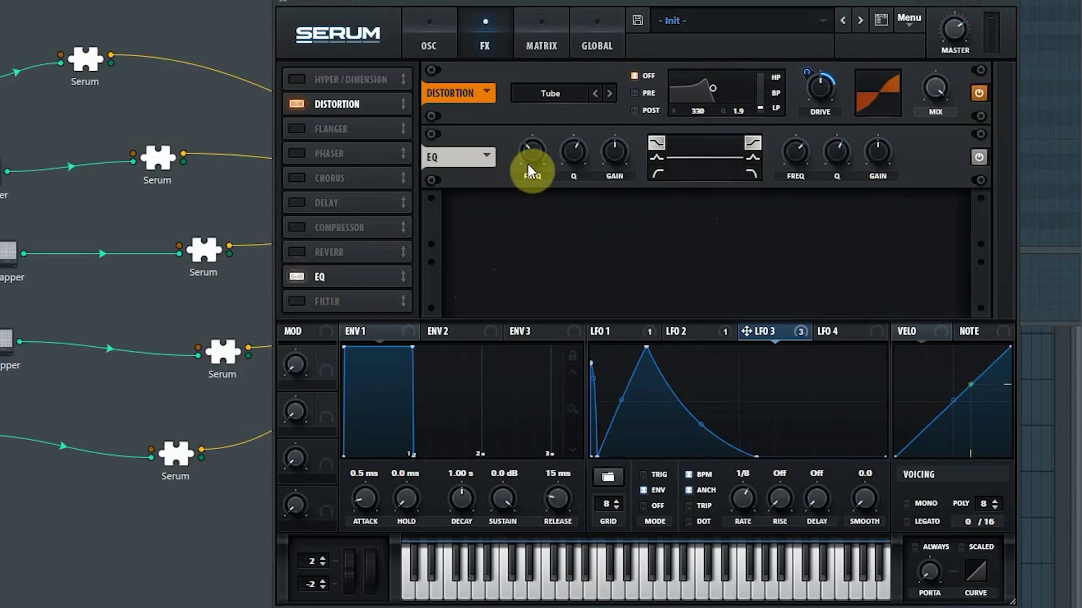
left_click(661, 158)
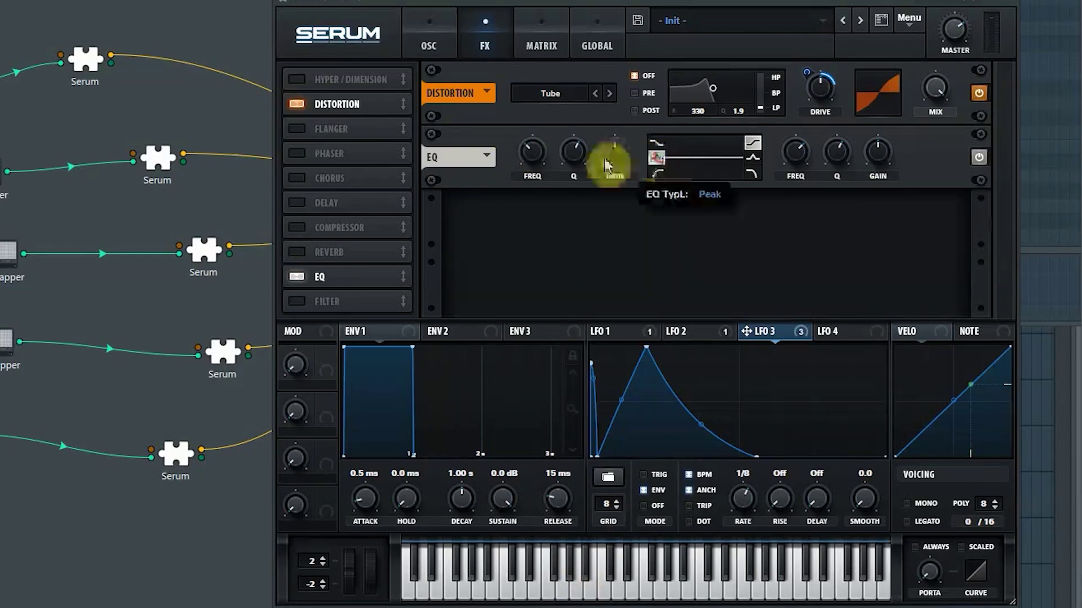
left_click_drag(532, 146, 542, 121)
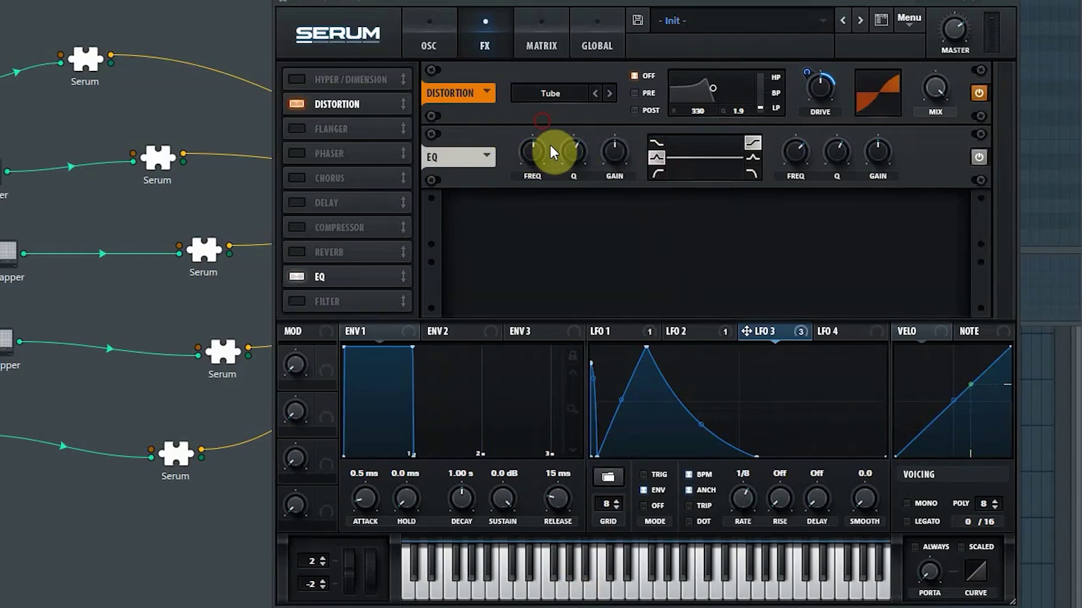
left_click(533, 147)
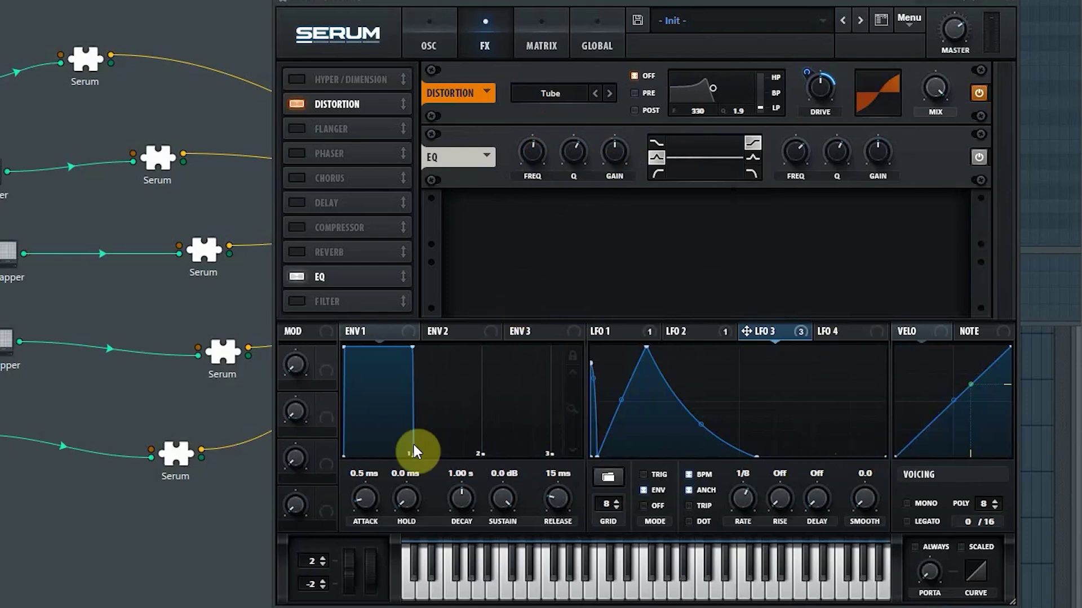
Reshape LFO 4 into a falling ramp by moving its peak to the start, and adjust the low EQ band's Q and gain
left_click(837, 332)
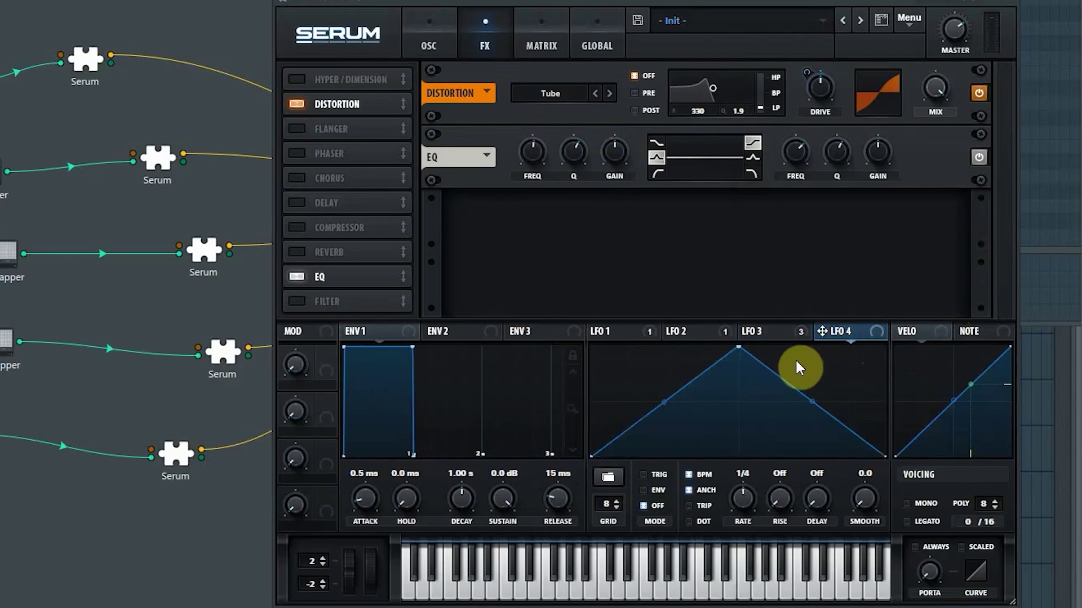
left_click_drag(741, 348, 552, 362)
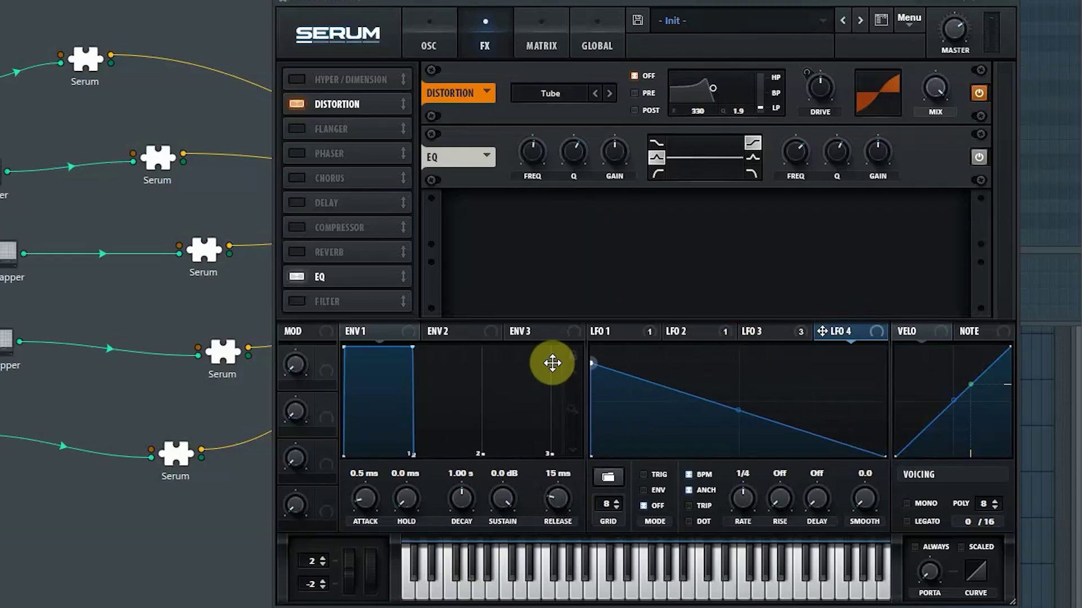
left_click(755, 332)
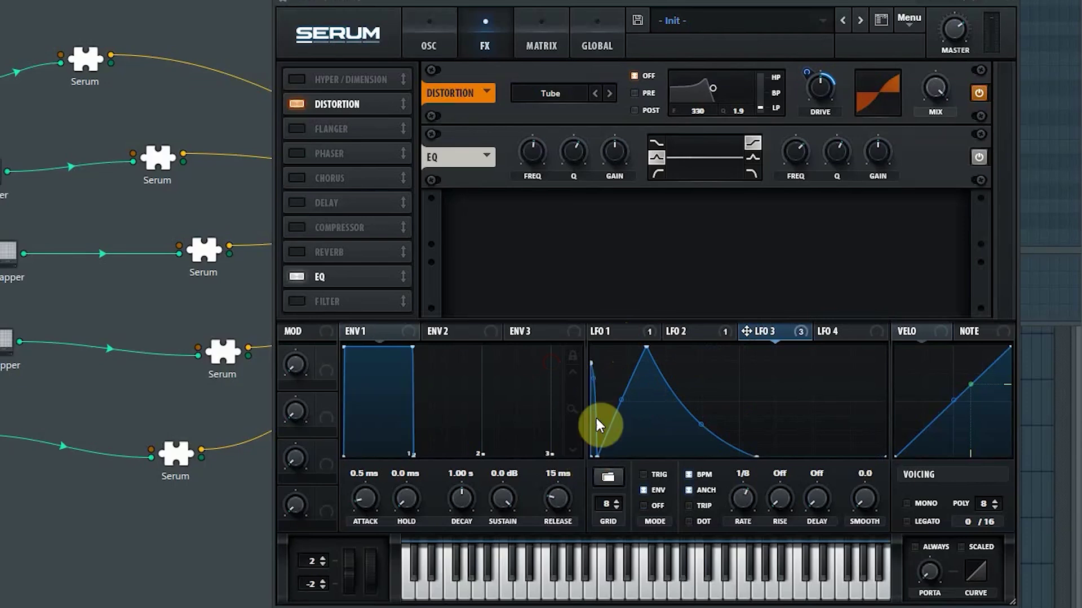
left_click(830, 331)
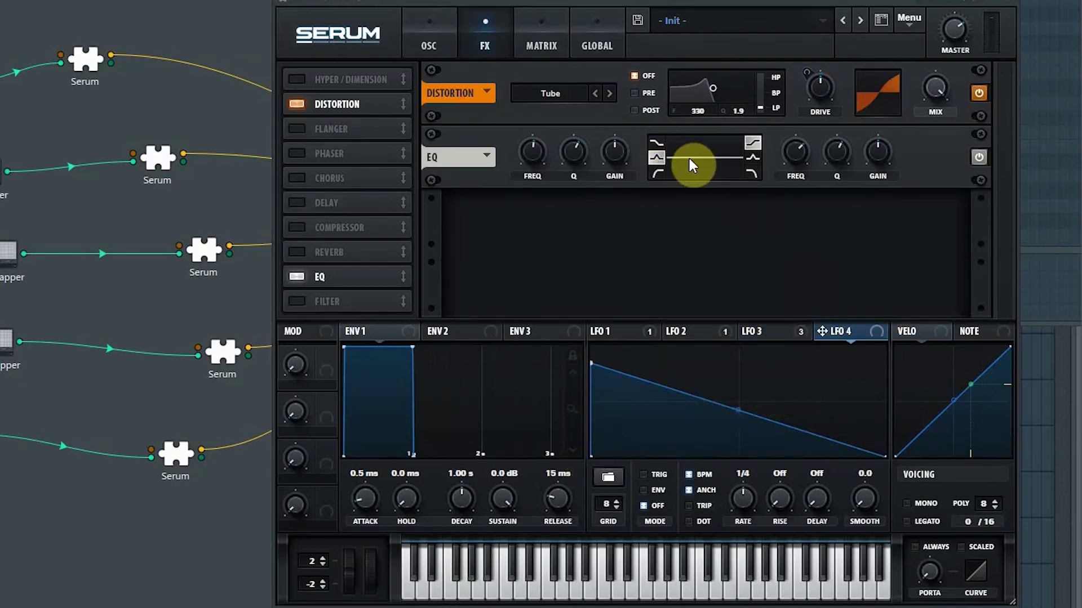
mouse_move(615, 150)
left_mouse_down()
mouse_move(610, 213)
mouse_move(612, 155)
mouse_move(584, 161)
mouse_move(572, 179)
mouse_move(617, 132)
mouse_move(620, 108)
mouse_move(620, 133)
left_mouse_up()
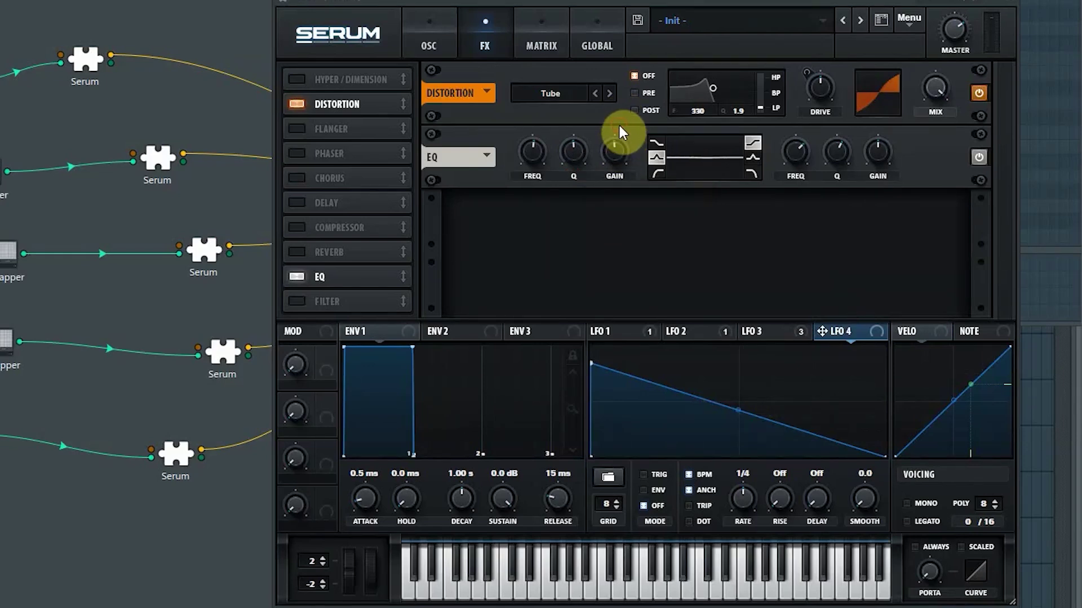
Set LFO 4 to ENV mode and shorten its ramp to a brief initial spike, using LFO 3's shape as reference
left_click(657, 491)
left_click_drag(613, 374, 598, 467)
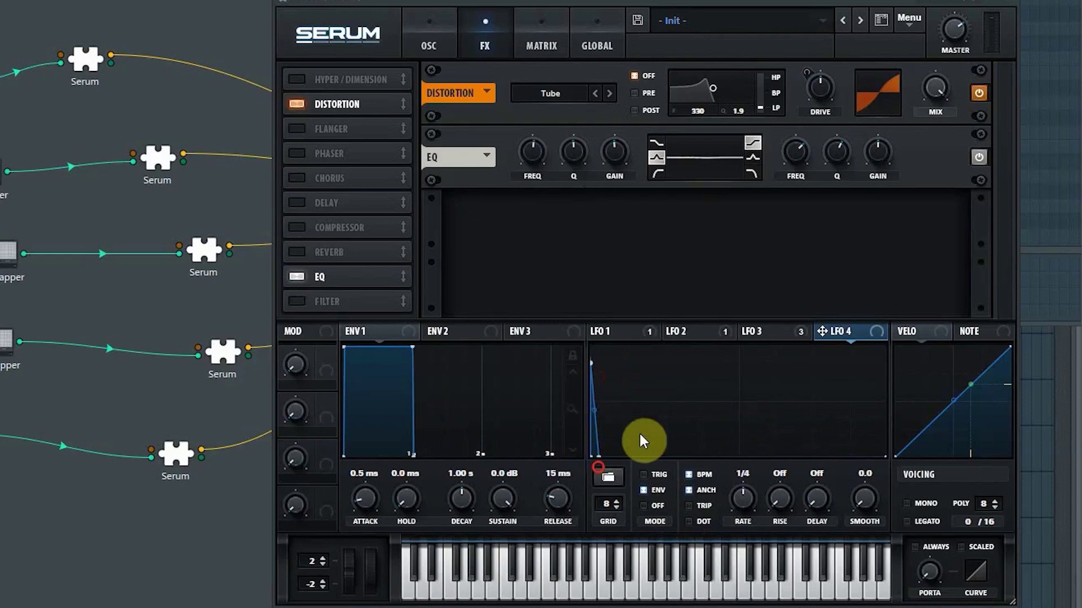
left_click(749, 330)
left_click(845, 333)
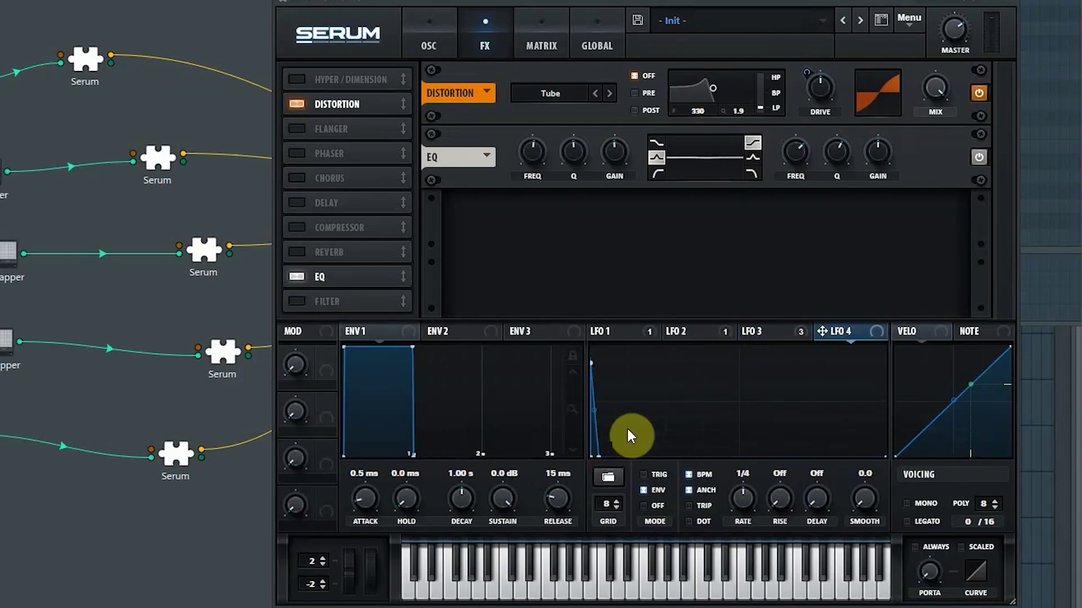
left_click(772, 331)
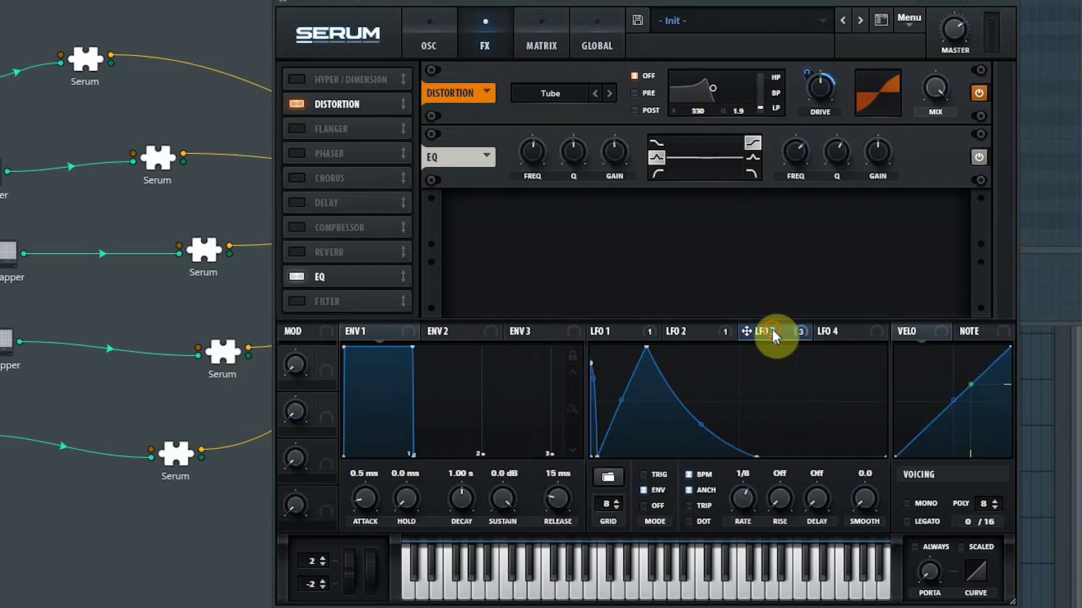
left_click(846, 333)
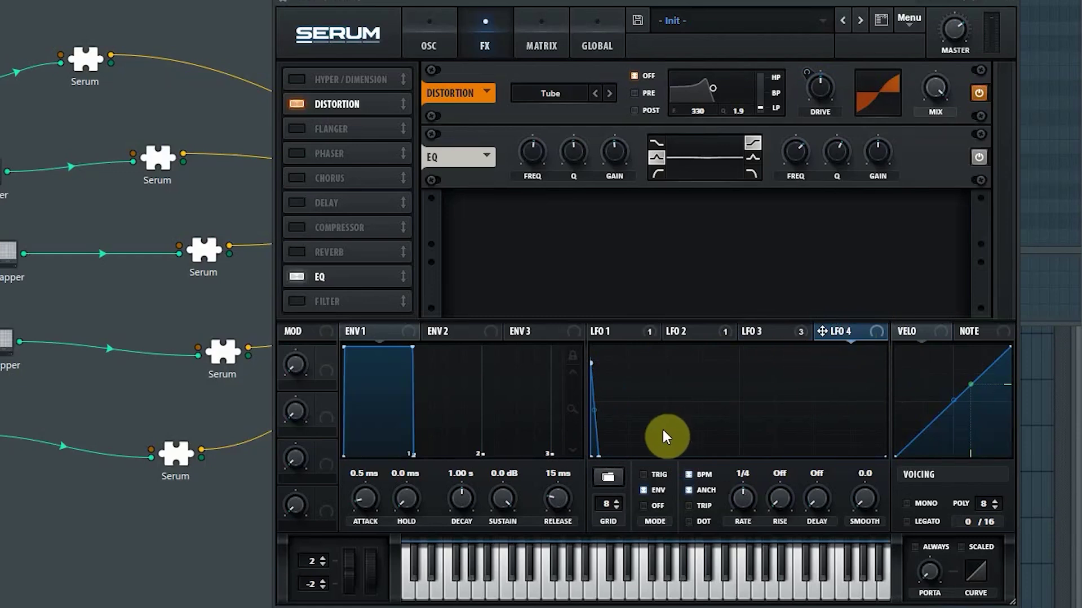
Add a second hump to LFO 4 after the spike, ending before the cycle's end, with an outward-curved decay
left_click_drag(663, 431, 652, 349)
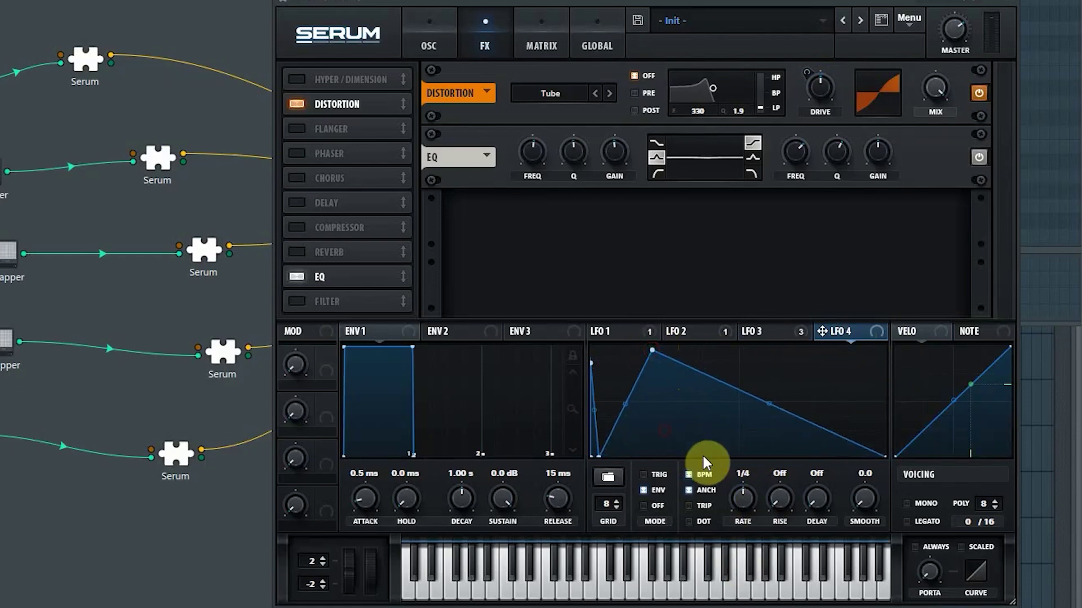
left_click_drag(701, 375, 720, 476)
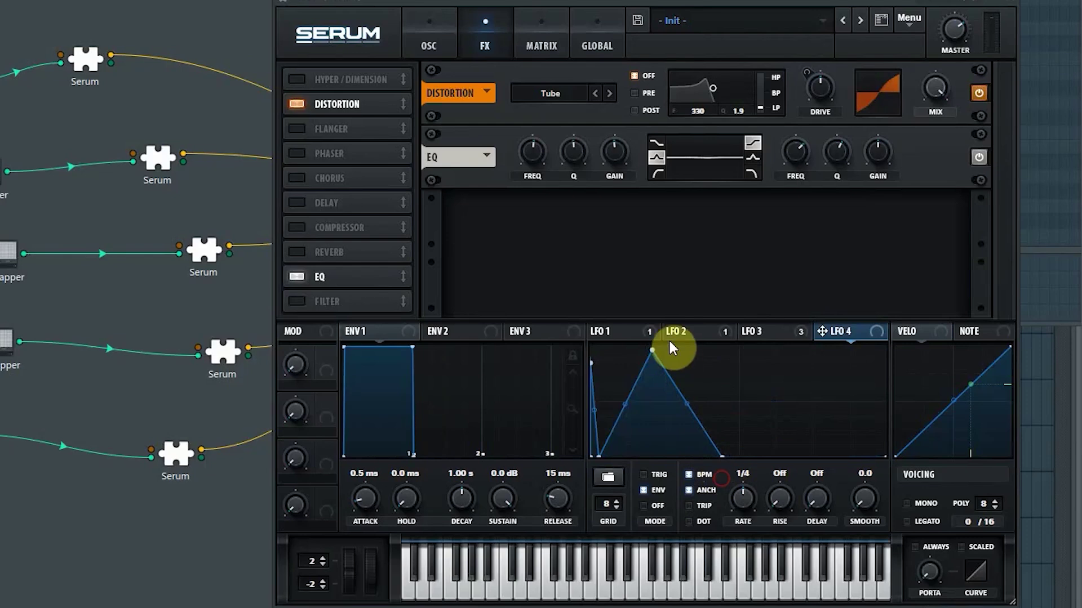
left_click_drag(649, 353, 625, 360)
left_click_drag(673, 409, 674, 394)
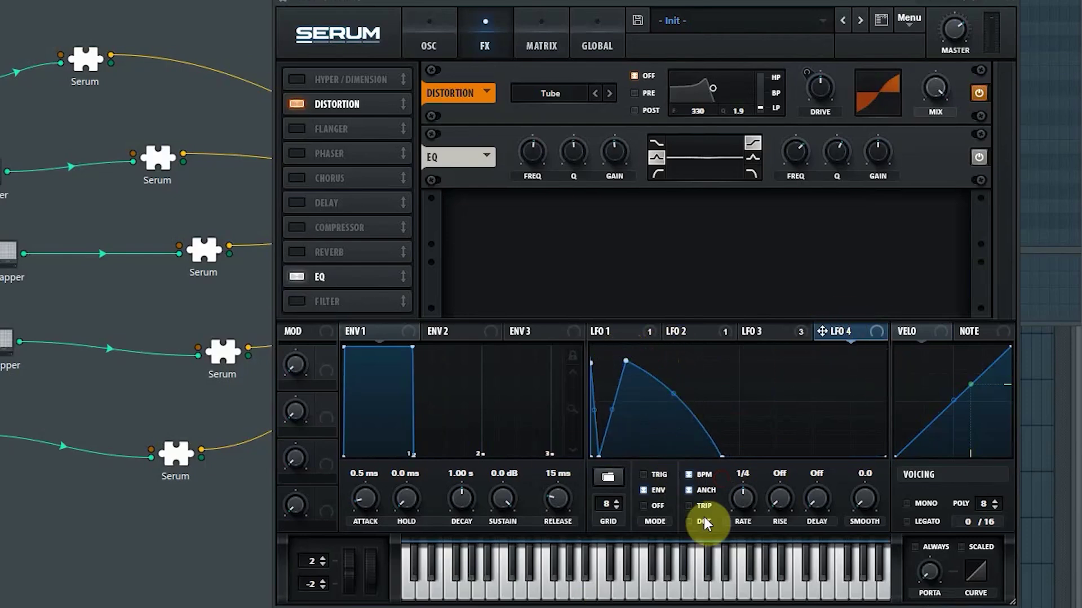
Assign LFO 4 to the low EQ band's gain and audition notes with the EQ bypassed and enabled
left_click_drag(827, 329, 604, 142)
left_click(581, 585)
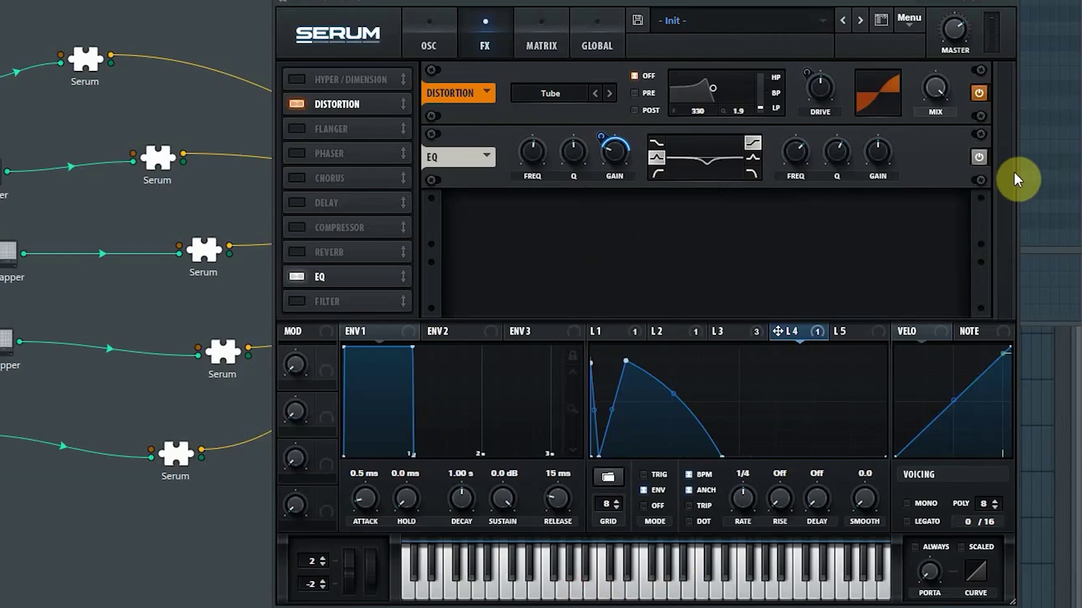
left_click(577, 589)
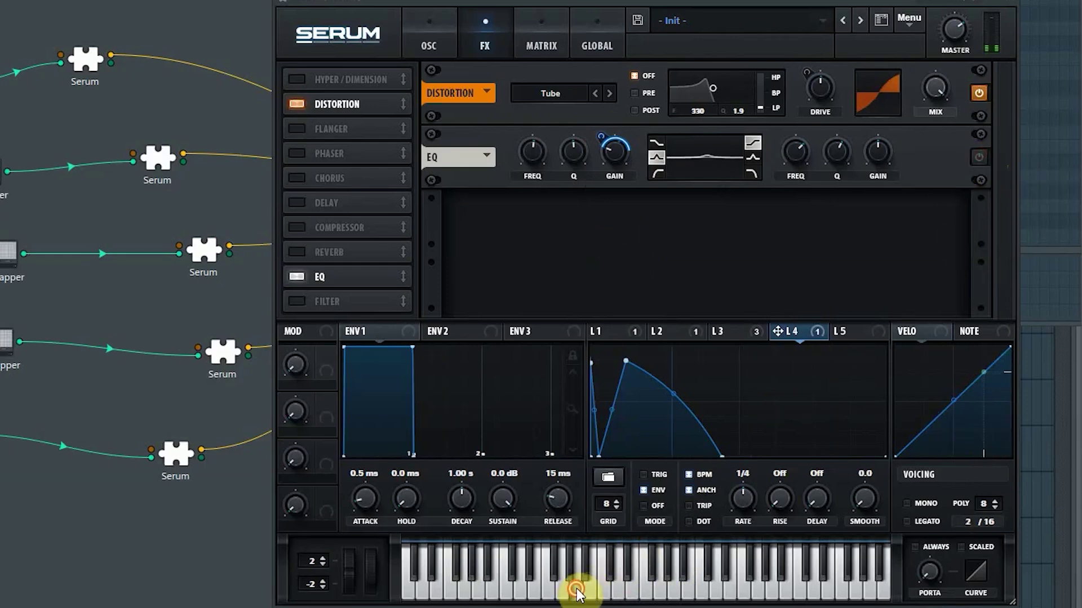
left_click(578, 590)
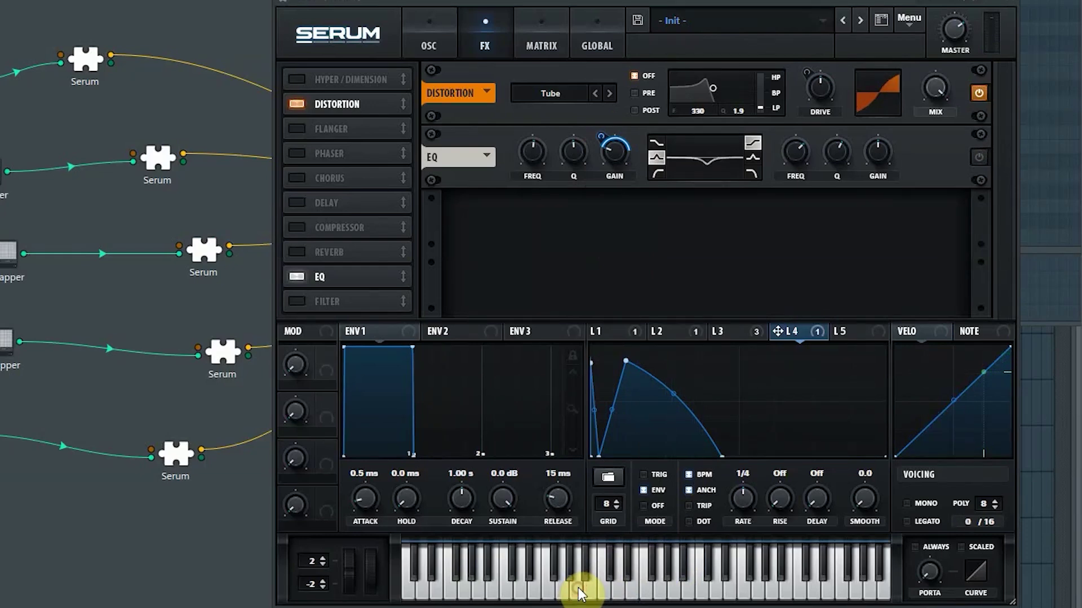
left_click(579, 589)
left_click(579, 589)
left_click(598, 589)
left_click(566, 589)
left_click(576, 588)
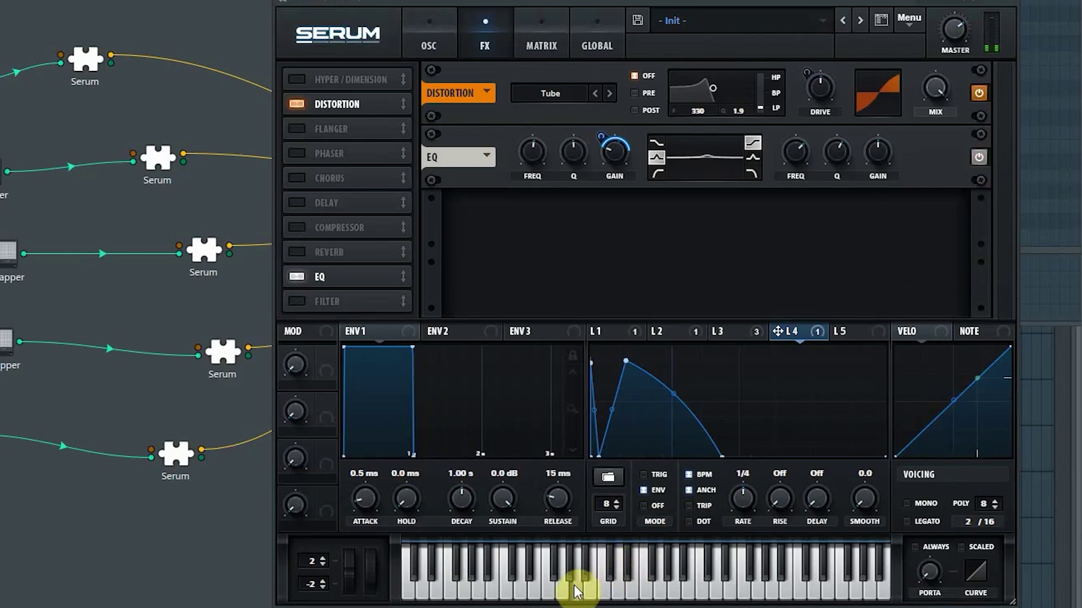
left_click(573, 589)
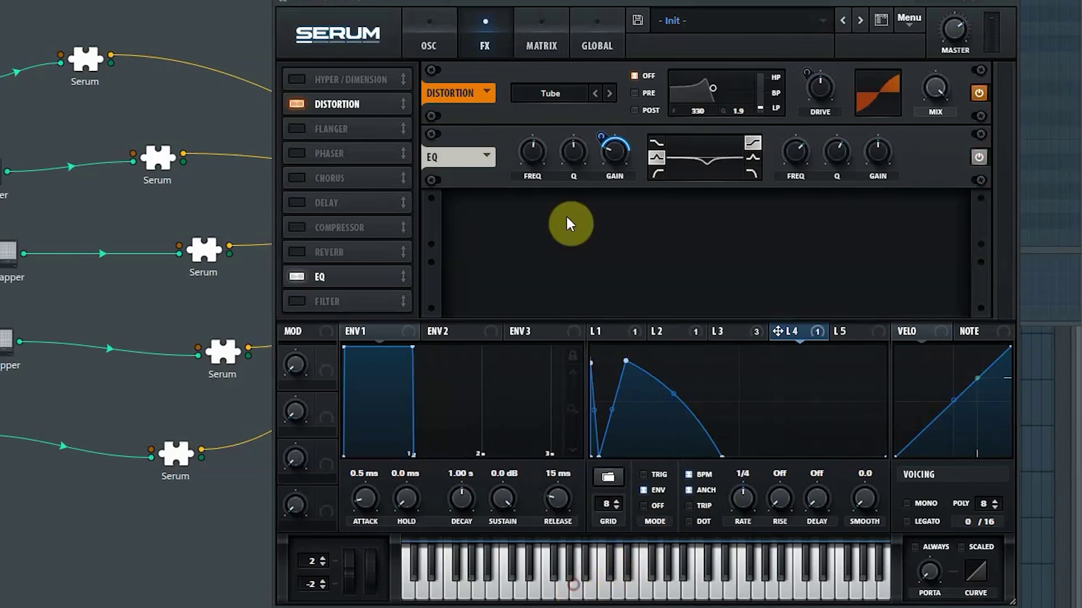
Slightly raise the low EQ band's frequency, strengthen the gain modulation, and audition the drum
left_click_drag(535, 156, 535, 150)
left_click(578, 587)
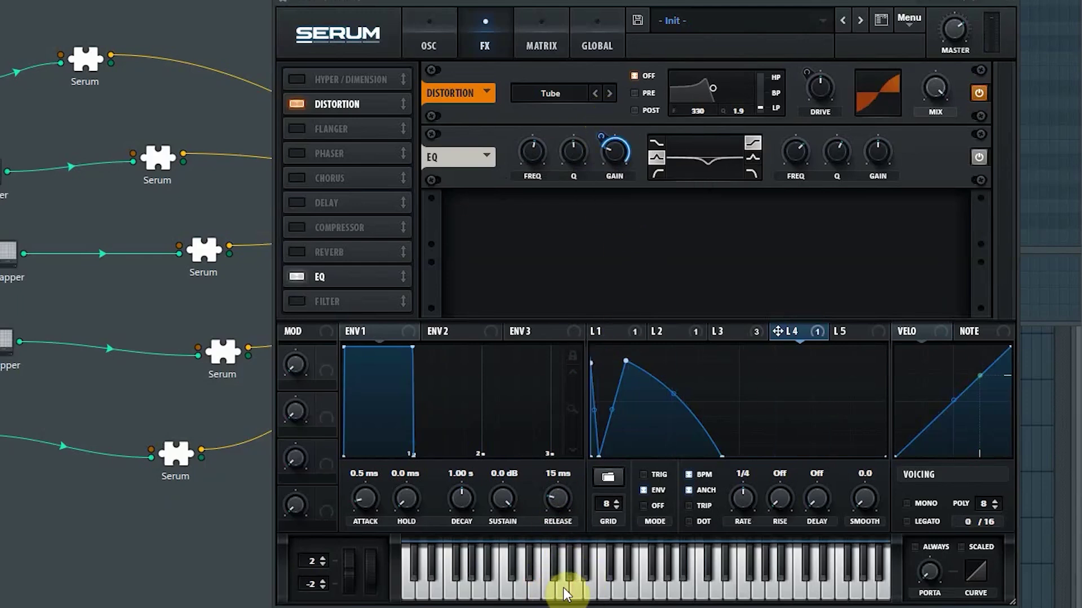
left_click(574, 585)
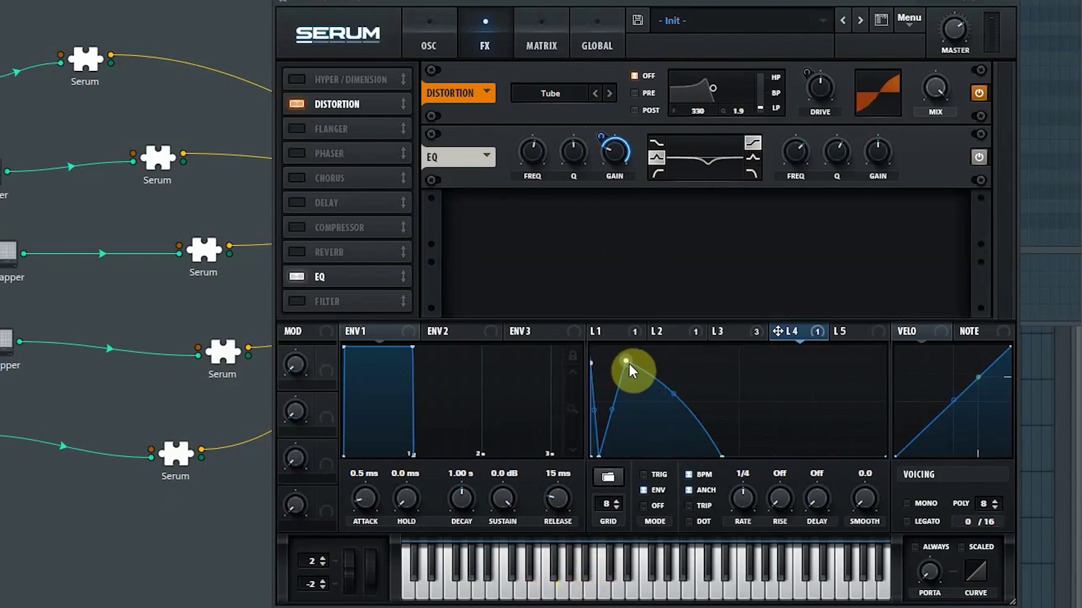
Shift the peak of LFO 4's hump slightly later and lower it, auditioning a note after each adjustment
left_click_drag(627, 362, 646, 358)
left_click(578, 584)
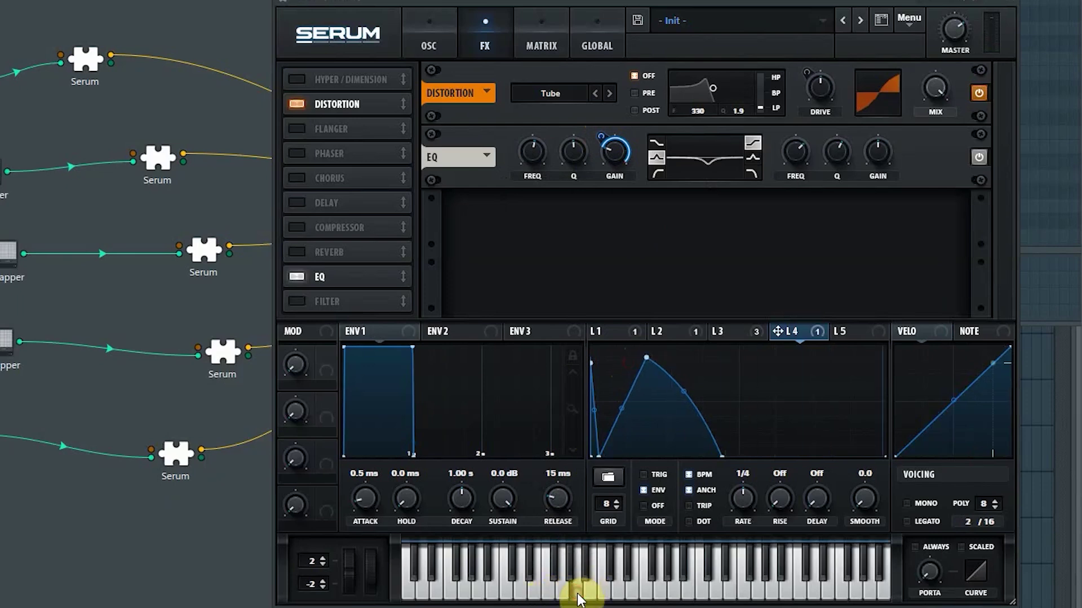
left_click_drag(647, 359, 640, 375)
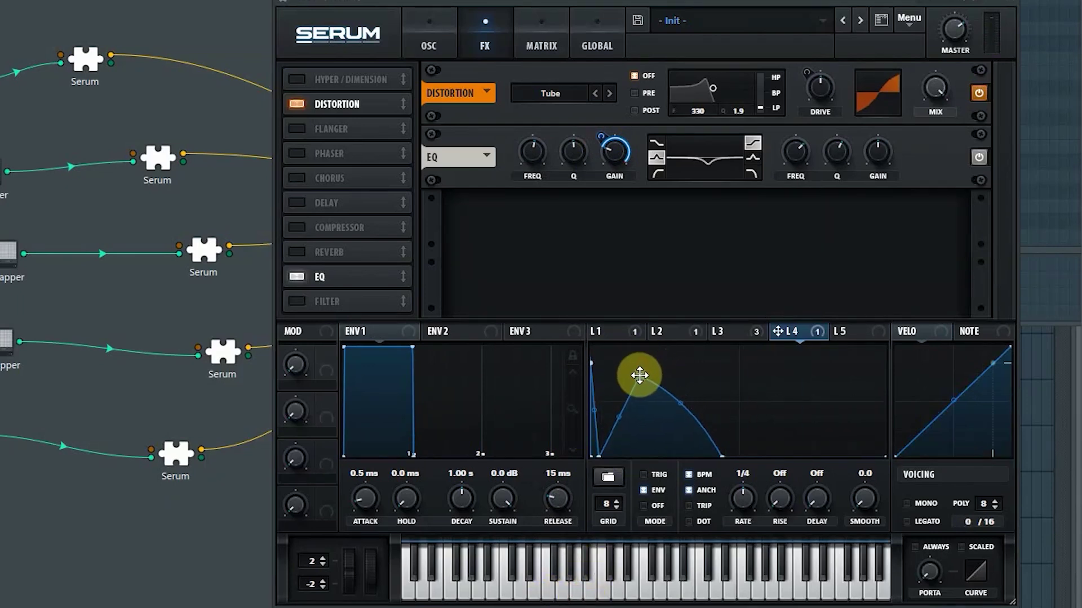
left_click(576, 594)
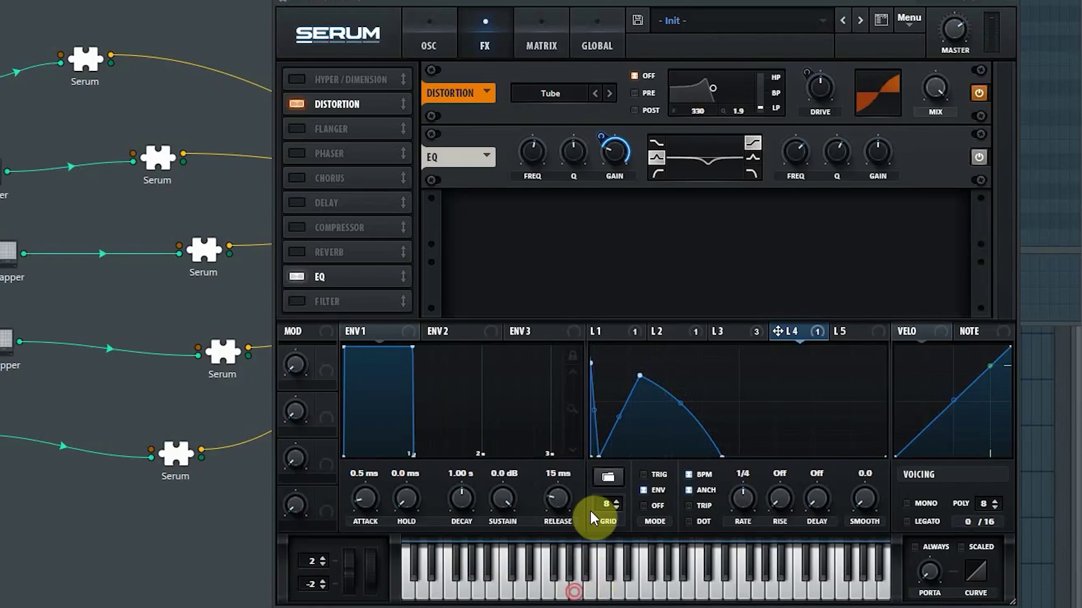
Bend the decay of LFO 4's initial spike slightly inward and audition the result
left_click_drag(599, 410, 596, 427)
left_click(576, 587)
left_click(595, 444)
mouse_move(576, 588)
left_mouse_down()
mouse_move(623, 586)
mouse_move(580, 598)
left_mouse_up()
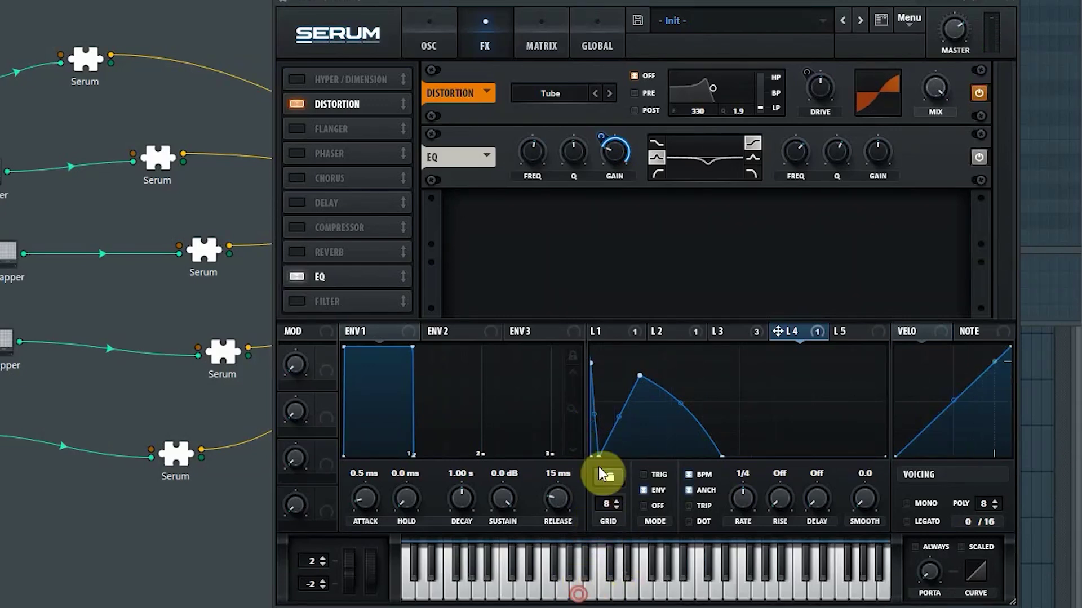
Compare the drum with the EQ enabled and bypassed by auditioning notes, and leave the EQ enabled
left_click(574, 589)
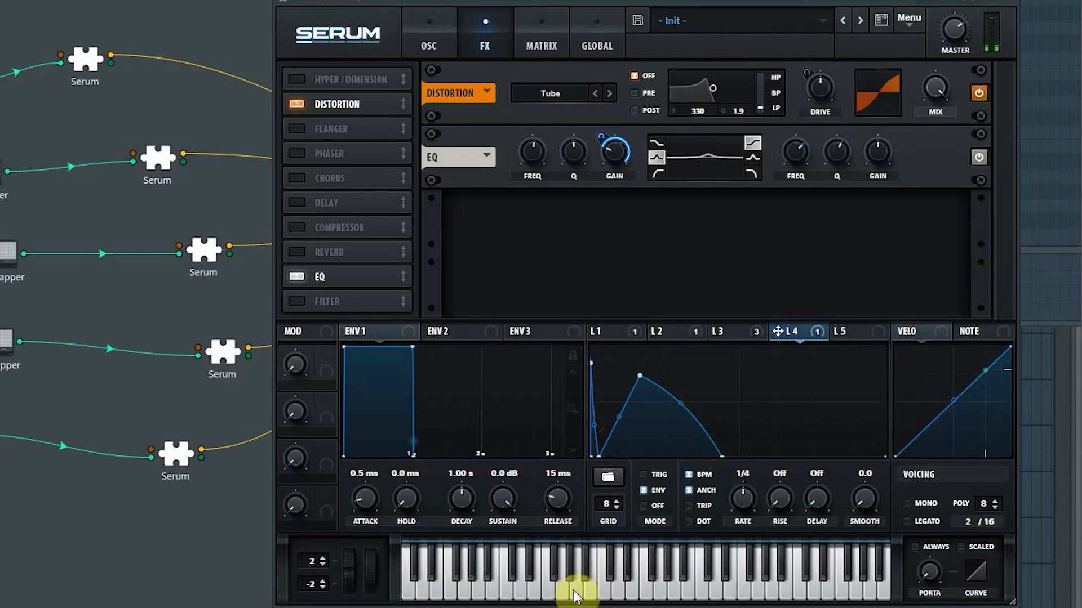
left_click(978, 156)
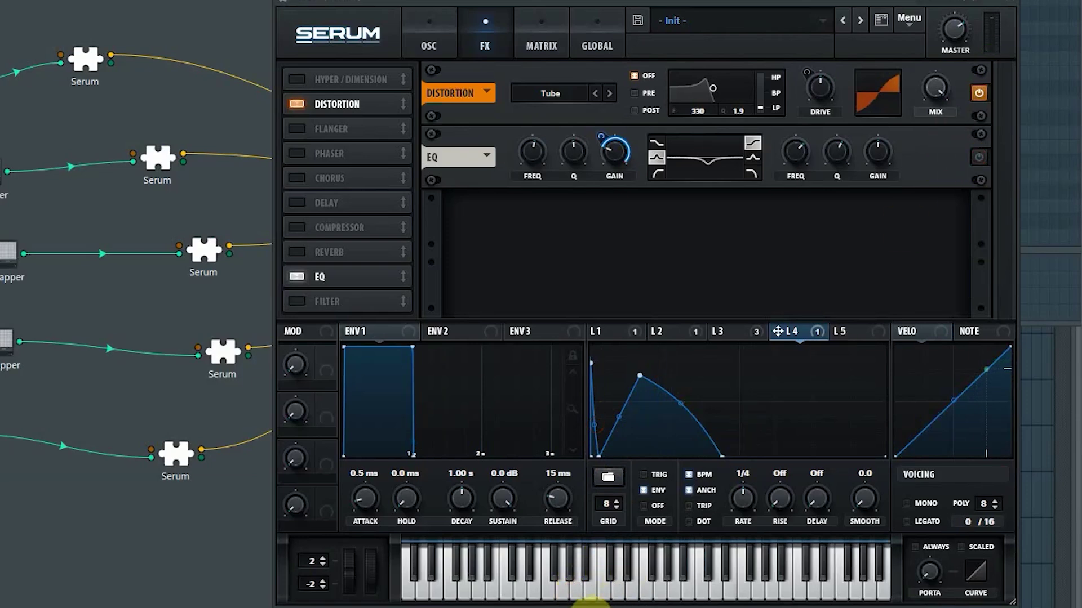
left_click(576, 588)
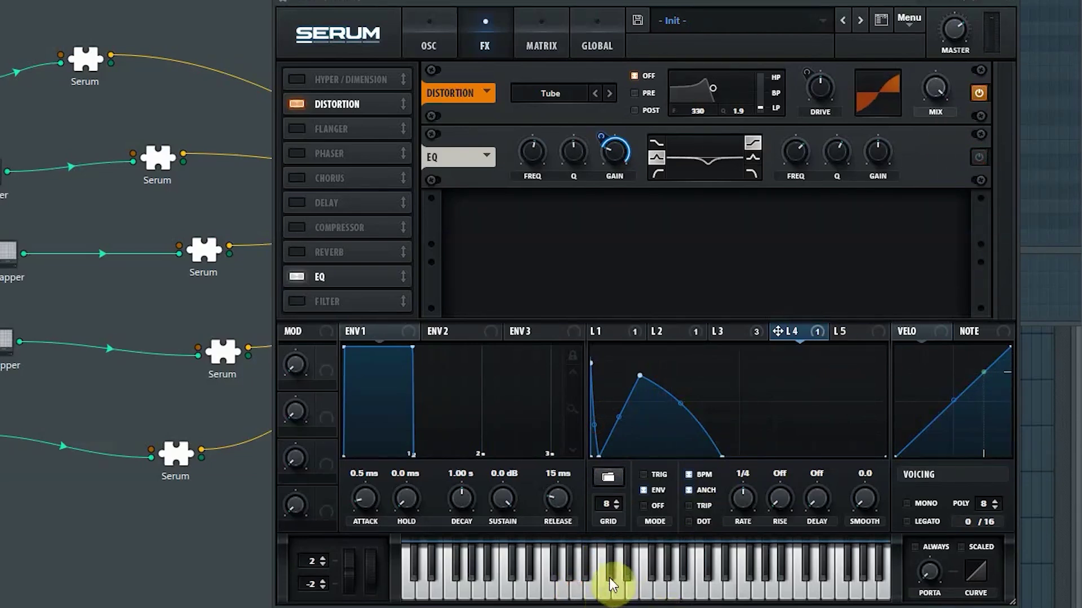
left_click(572, 595)
left_click(572, 595)
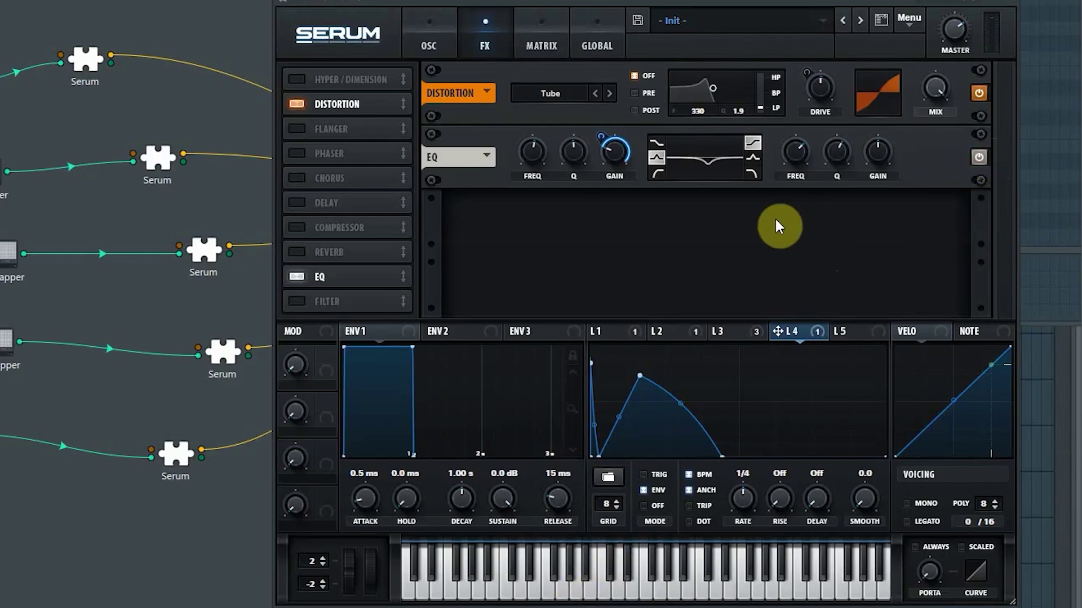
left_click(579, 586)
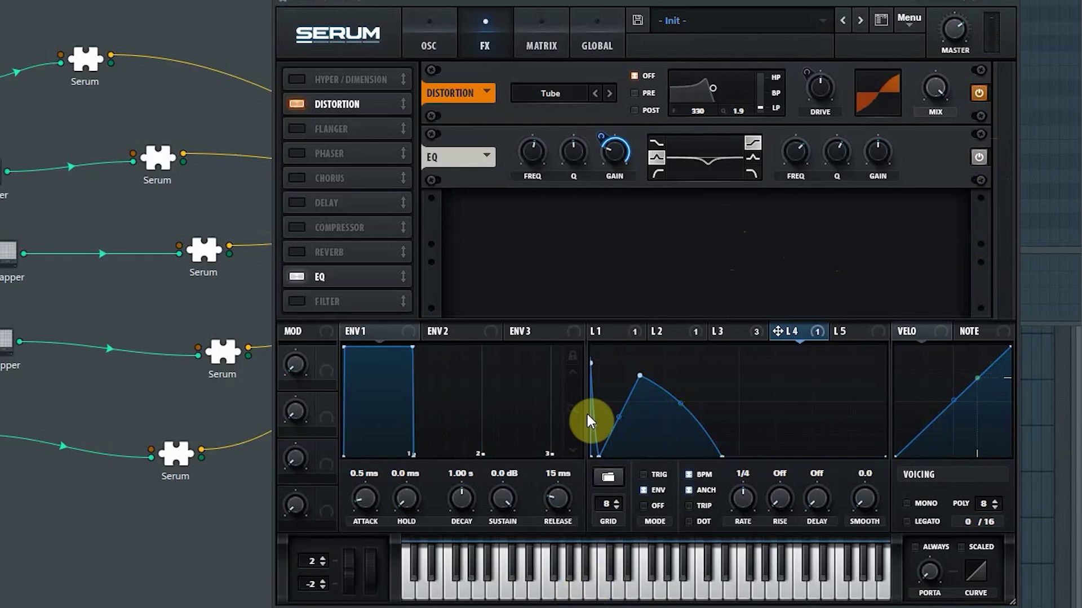
Try the EQ ahead of the distortion in the effects chain, audition it, and restore the distortion-first order
left_click_drag(340, 271, 362, 92)
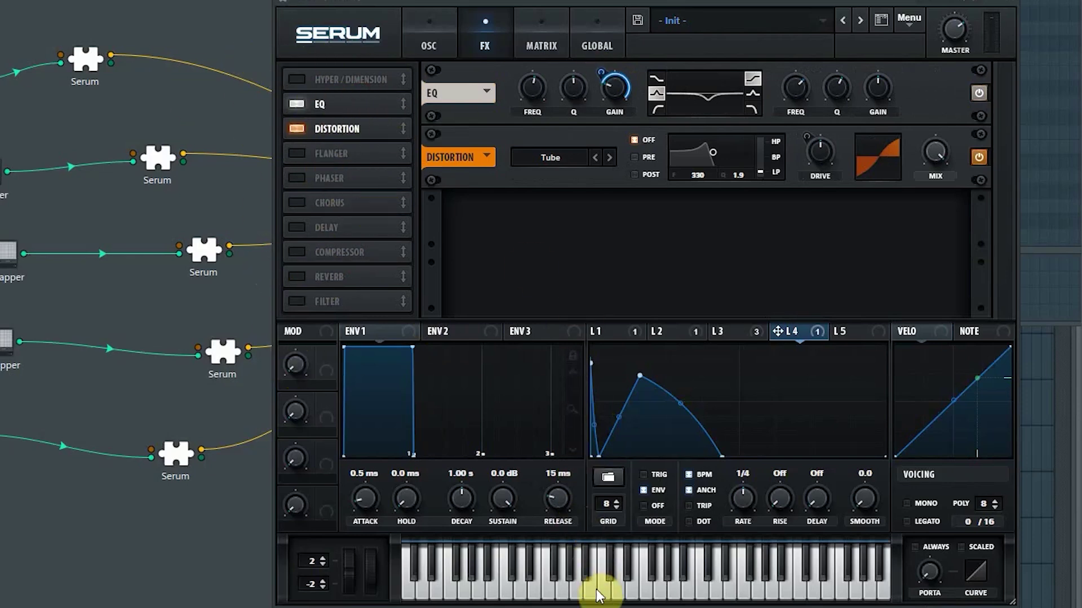
left_click(576, 588)
left_click(577, 588)
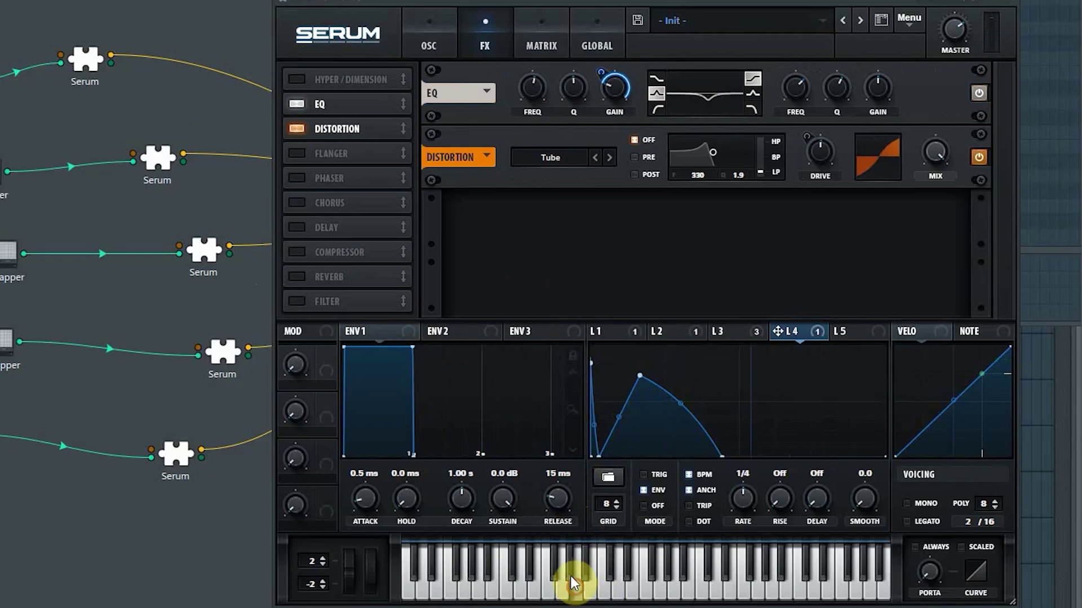
left_click_drag(349, 137, 347, 104)
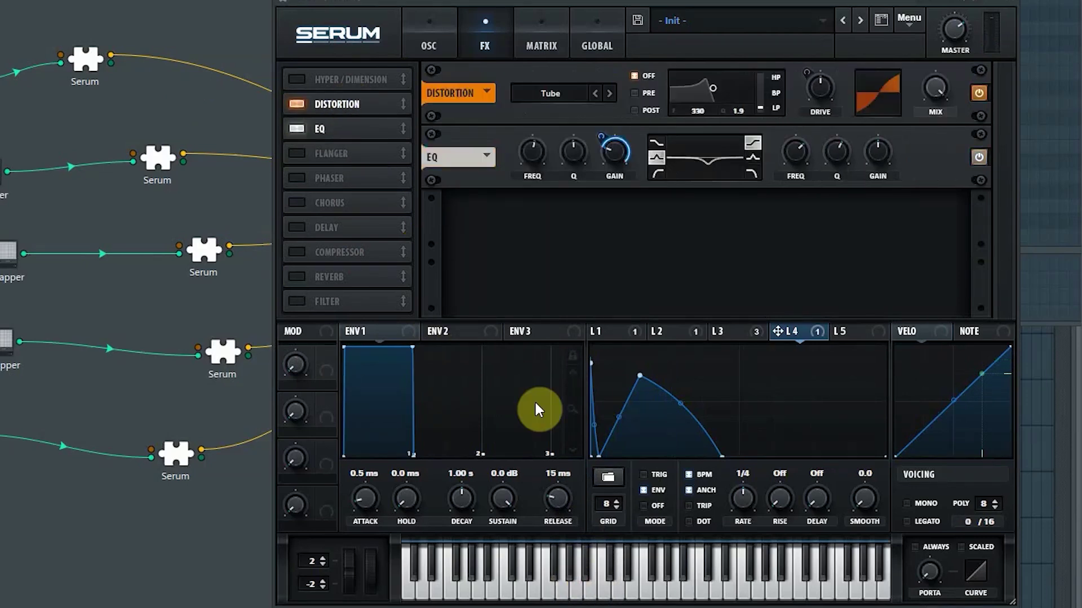
left_click(578, 582)
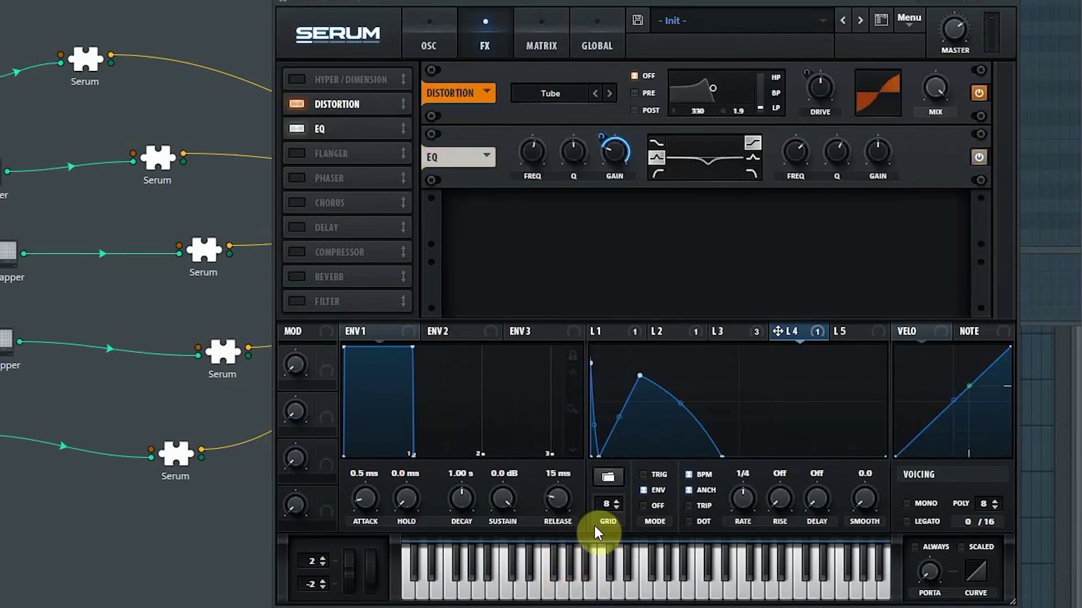
Raise the high EQ band's gain to about 2.9 dB and audition the drum
left_click_drag(885, 164, 879, 145)
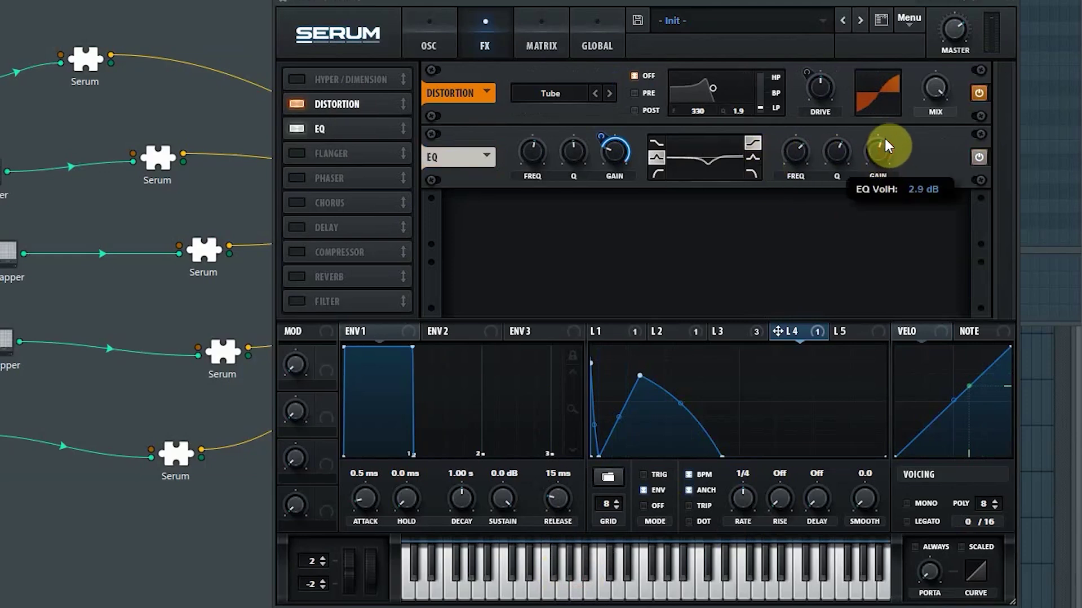
left_click(587, 588)
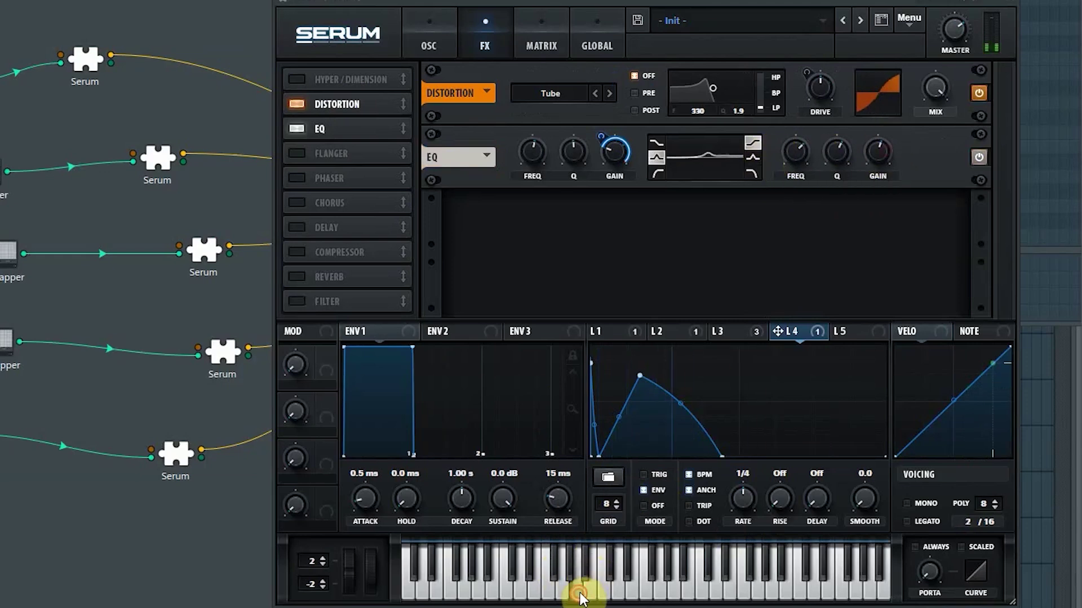
left_click(653, 585)
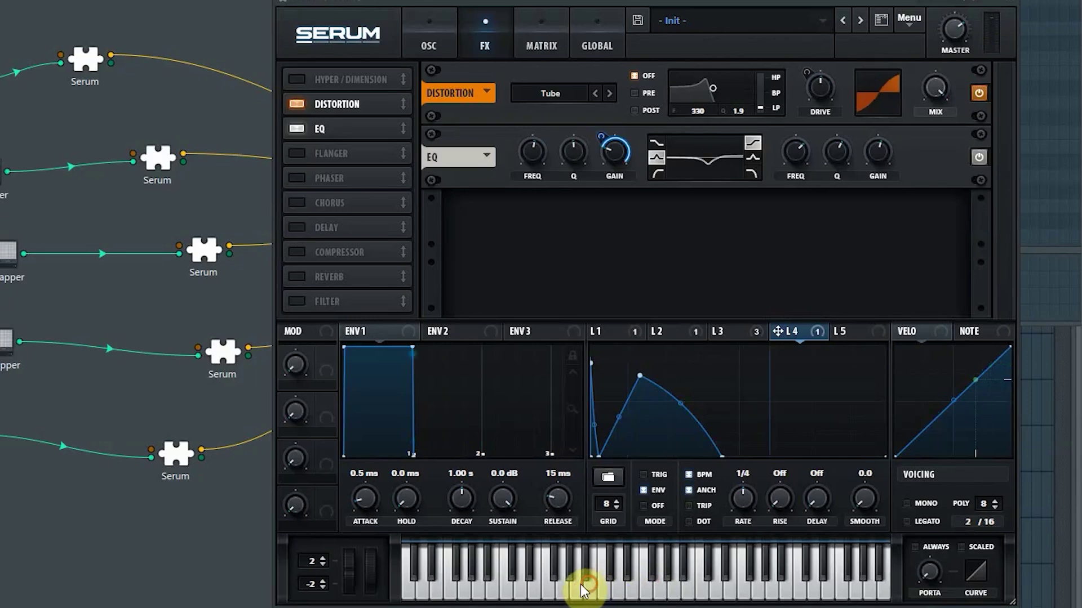
Audition the finished drum at various pitches across the keyboard and close the Serum window to return to the Patcher map
left_click(700, 586)
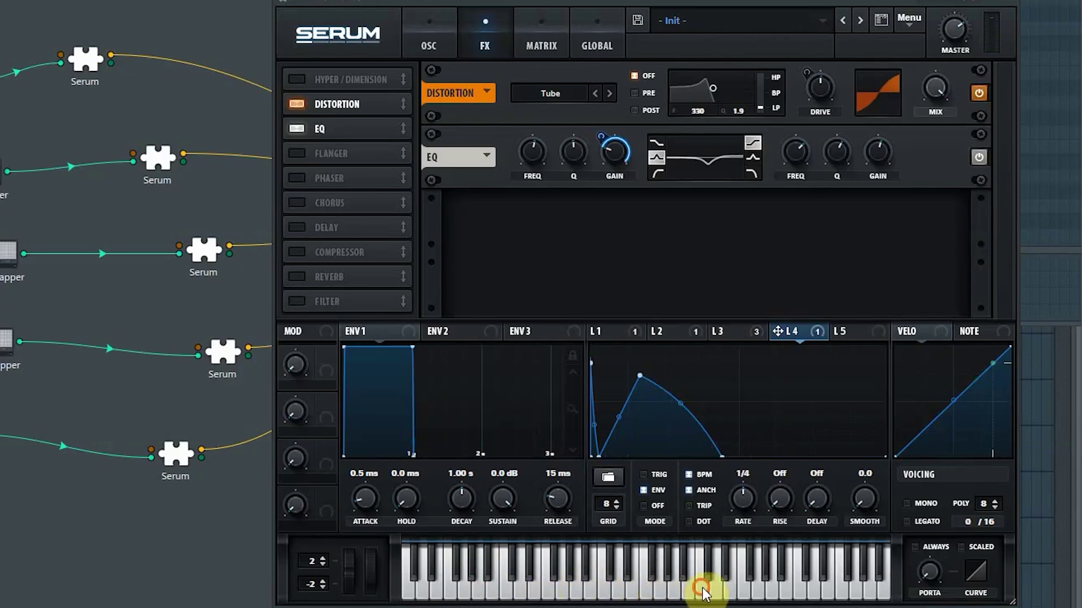
left_click(598, 589)
left_click(625, 589)
left_click(641, 587)
left_click(604, 587)
left_click(606, 587)
left_click(619, 586)
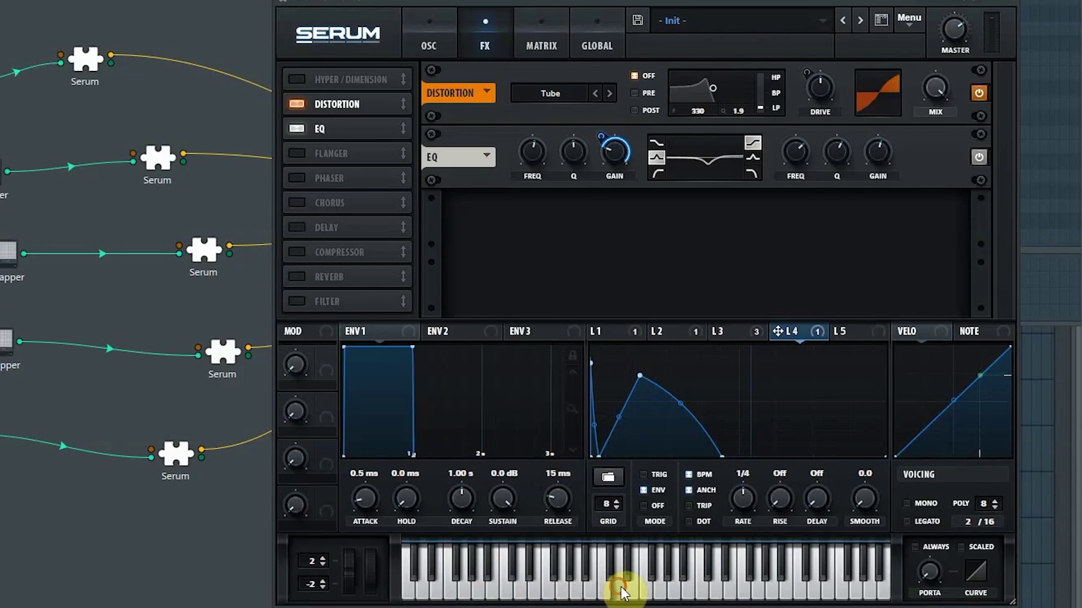
left_click(558, 588)
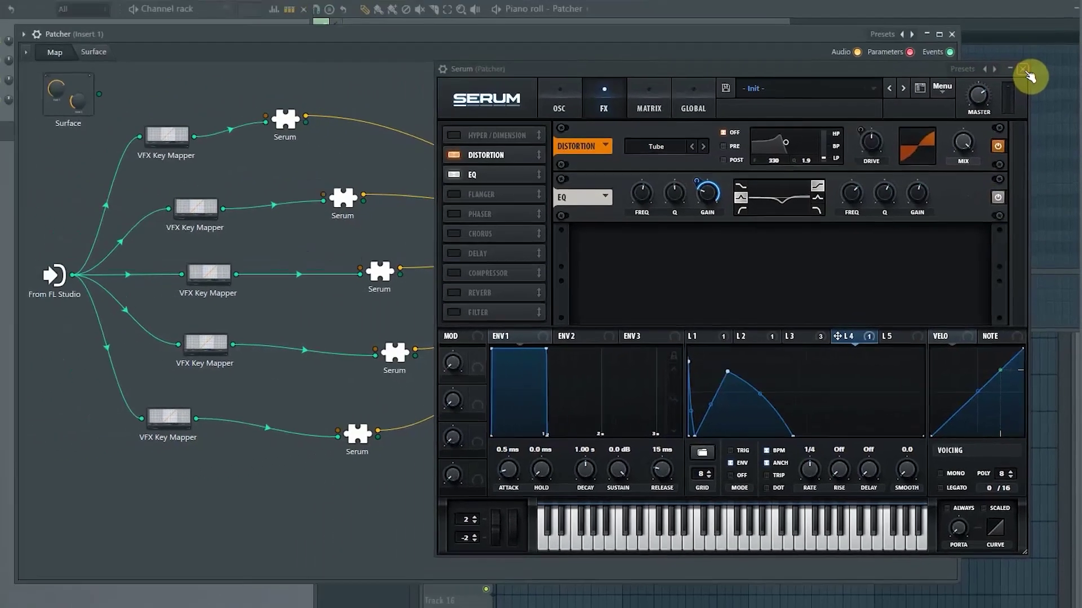
left_click(1007, 1)
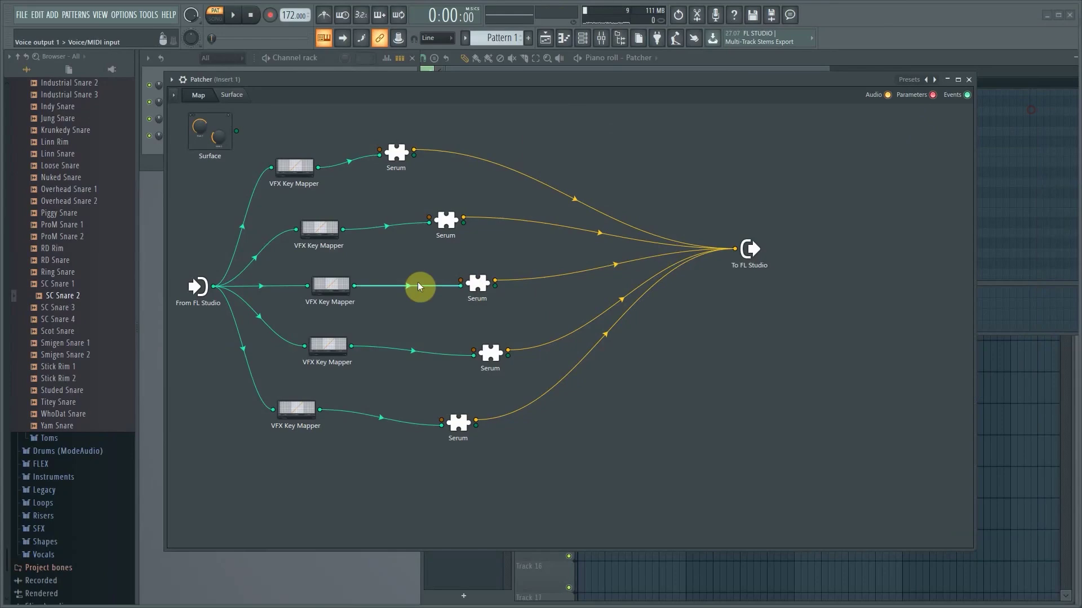